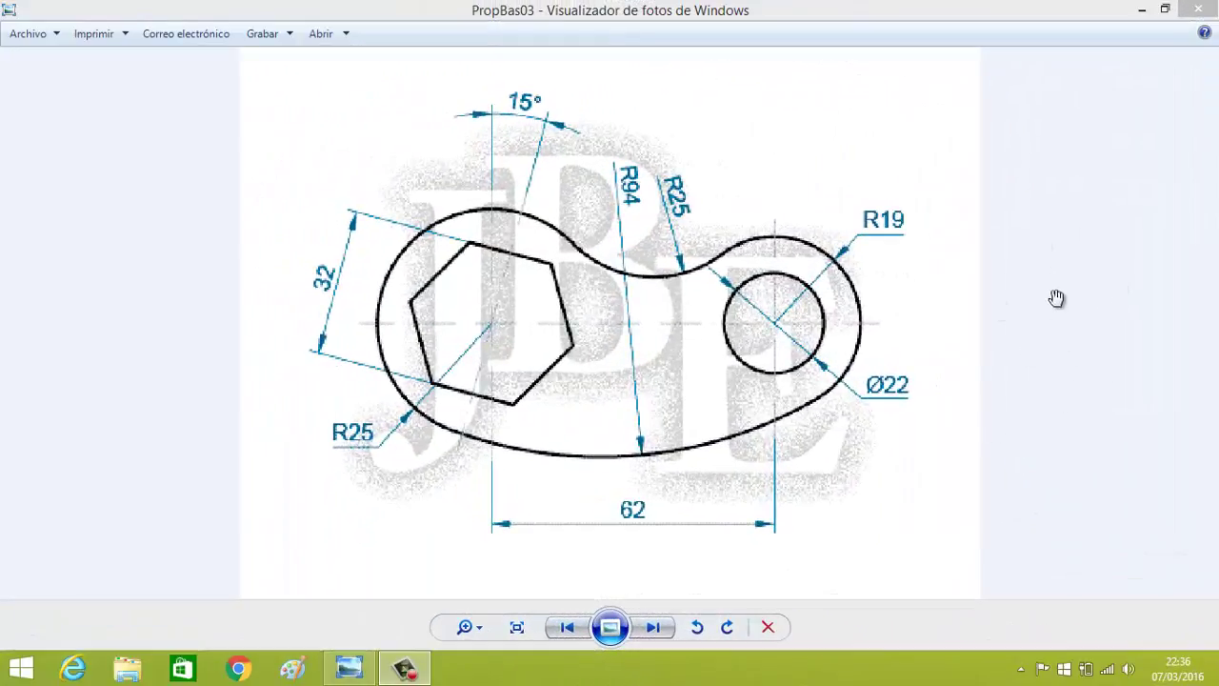
- Minimize Photo Viewer showing the PropBas03 reference drawing to reveal the desktop
{"action": "left_click", "coordinate": [1142, 14]}
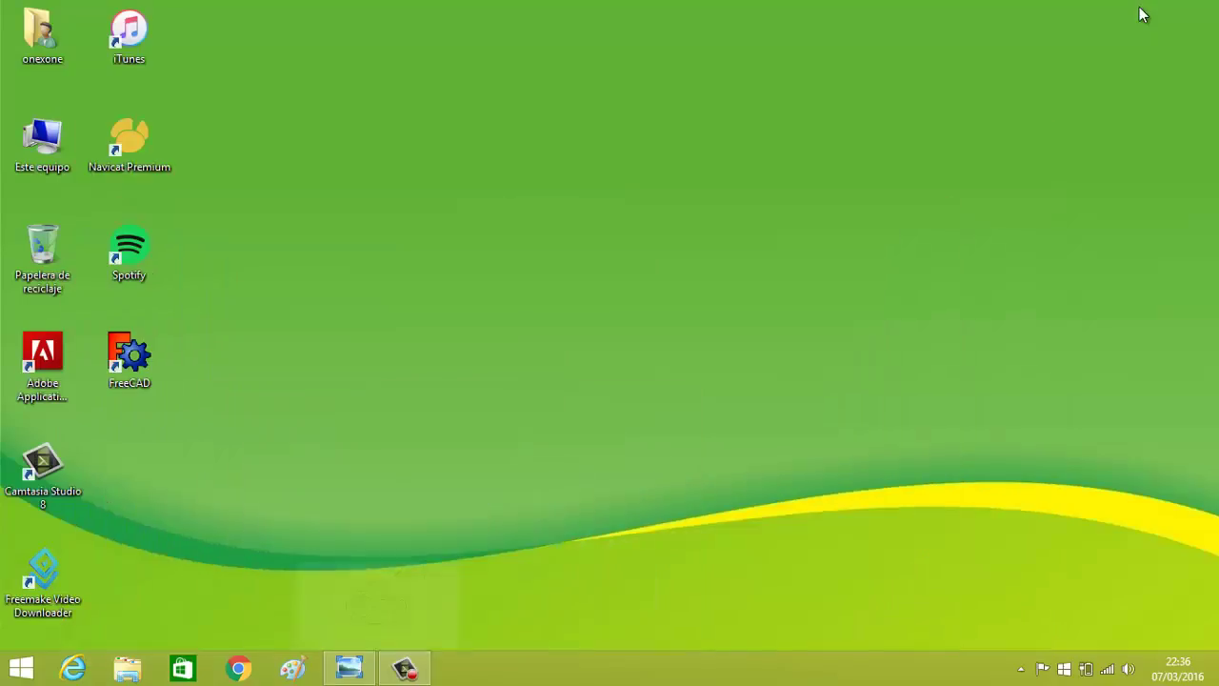
- Launch FreeCAD from its desktop shortcut
{"action": "left_click", "coordinate": [116, 351]}
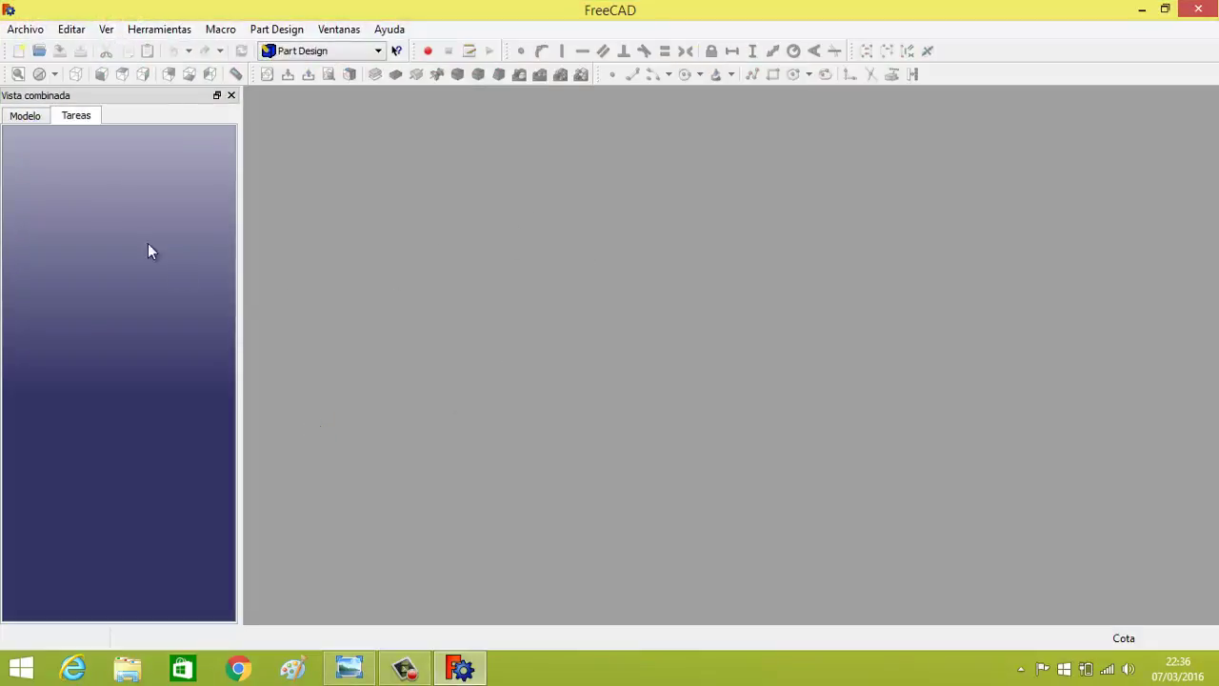
- Create a new document 'Sin nombre' with an empty sketch on the XY plane
{"action": "left_click", "coordinate": [19, 52]}
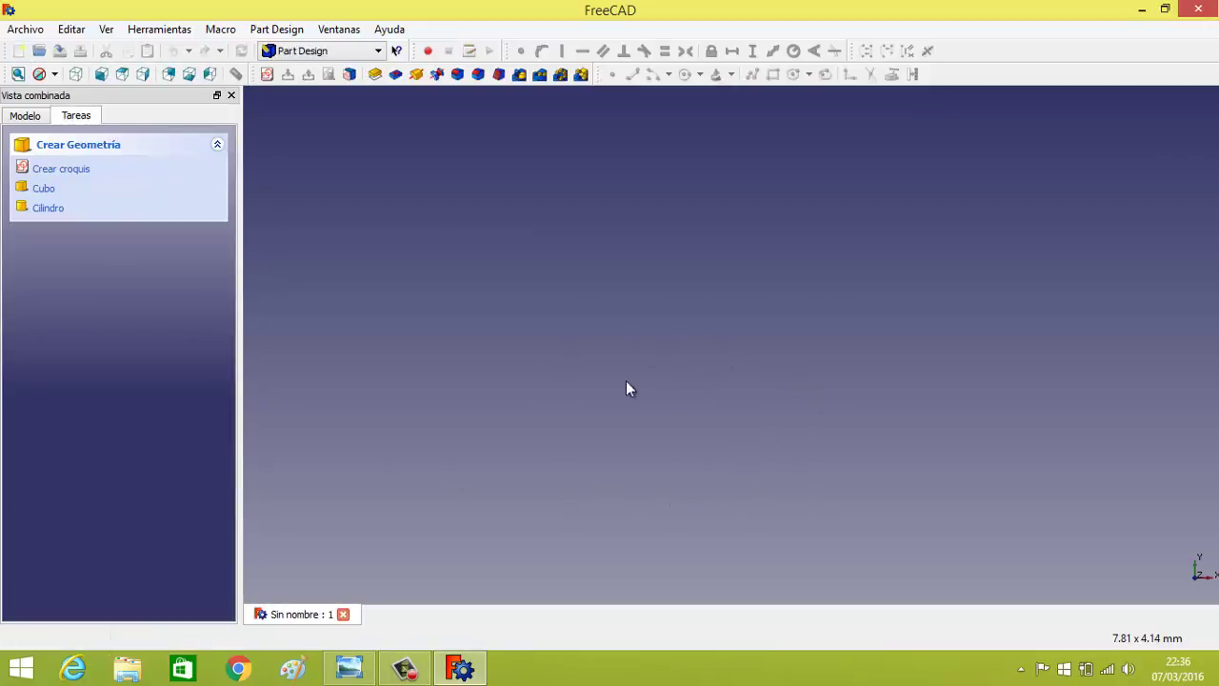
{"action": "left_click", "coordinate": [63, 171]}
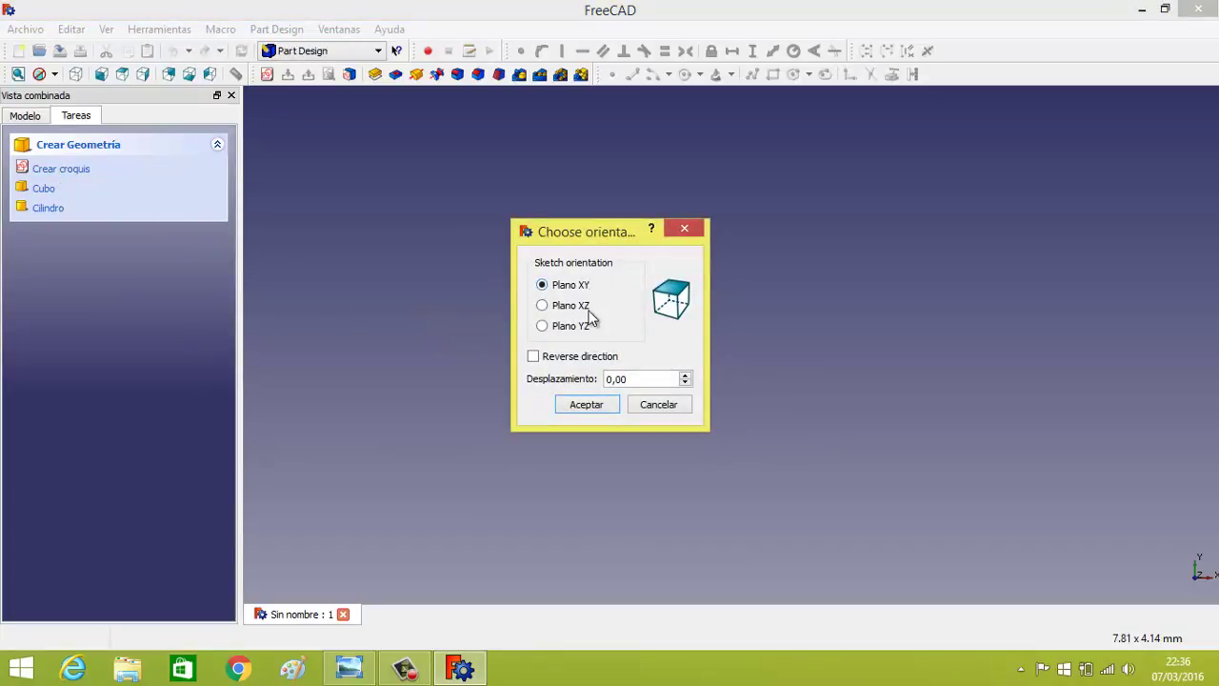
{"action": "left_click", "coordinate": [587, 406]}
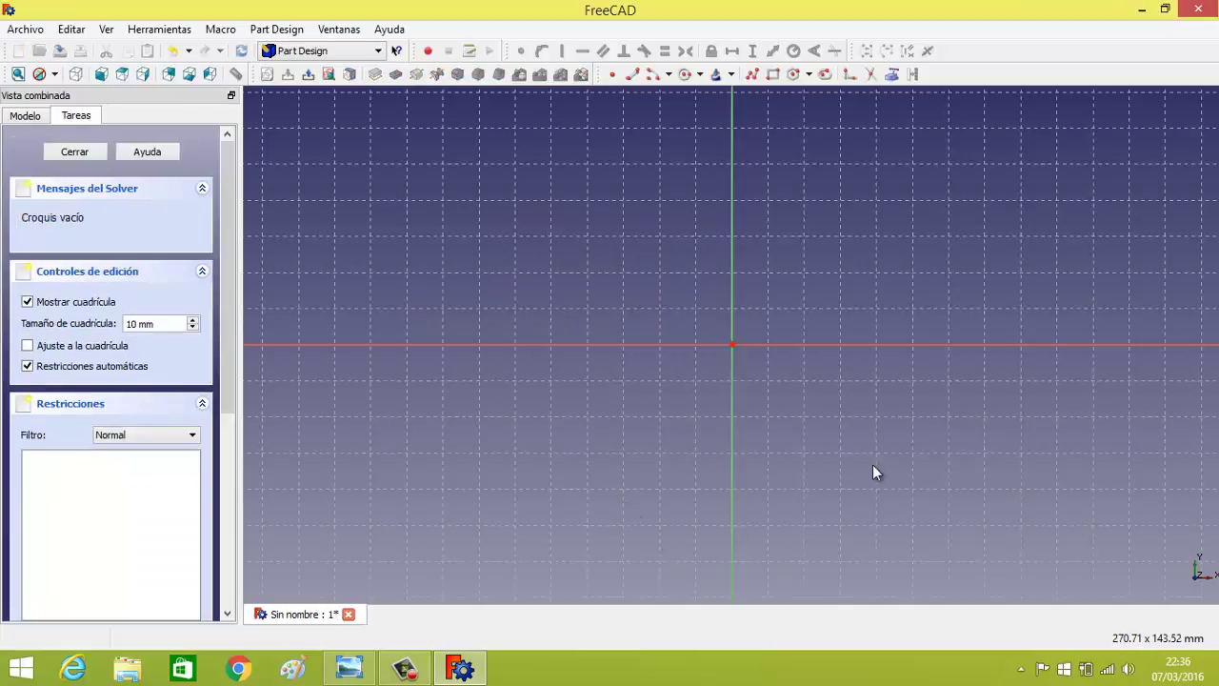
- Draw a horizontal line and pin its left endpoint onto the horizontal axis
{"action": "left_click", "coordinate": [633, 74]}
{"action": "left_click", "coordinate": [598, 309]}
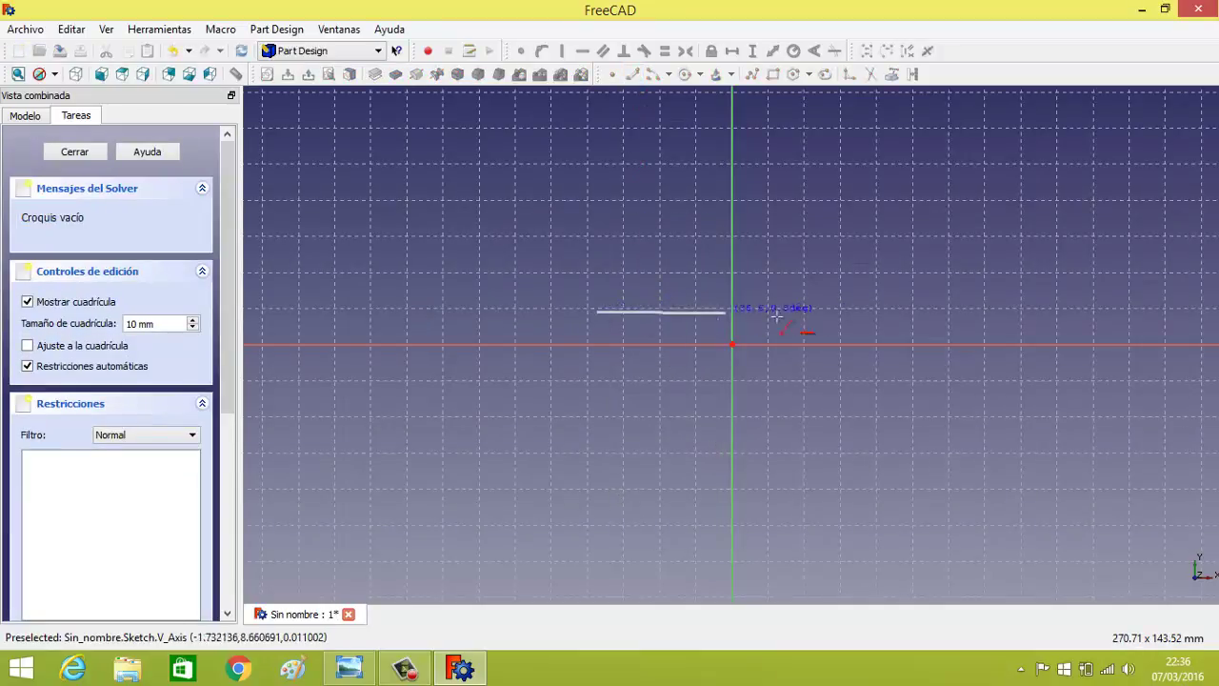
{"action": "left_click", "coordinate": [903, 310]}
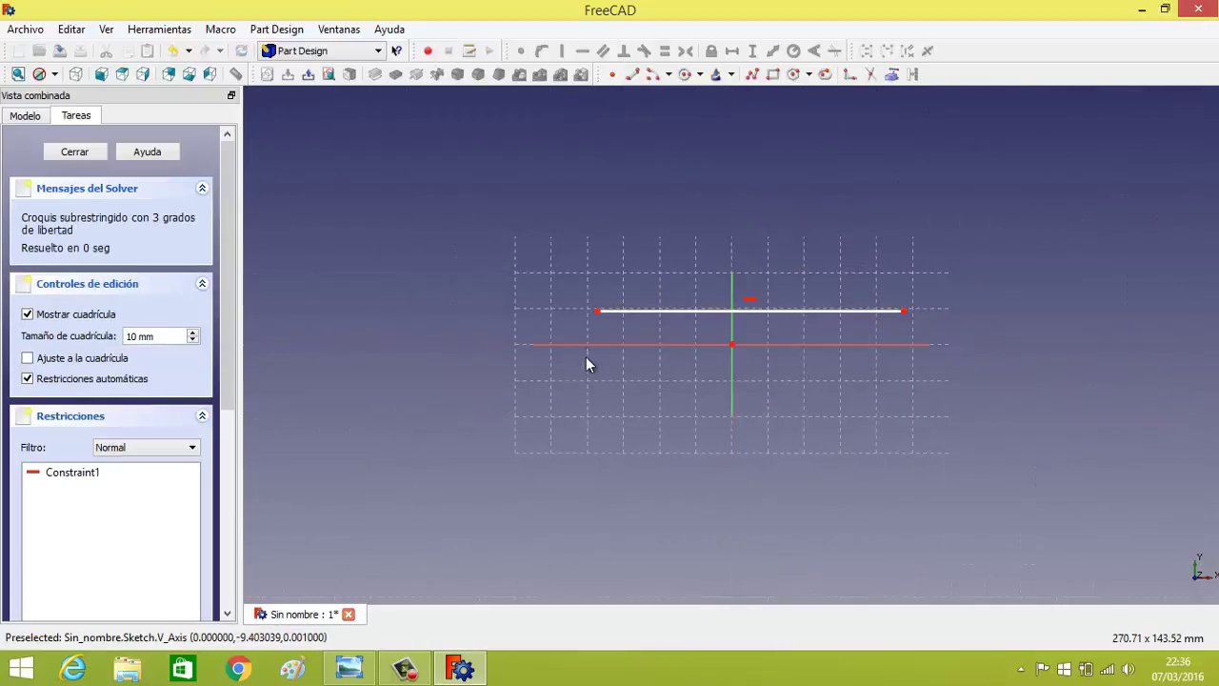
{"action": "left_click", "coordinate": [597, 310]}
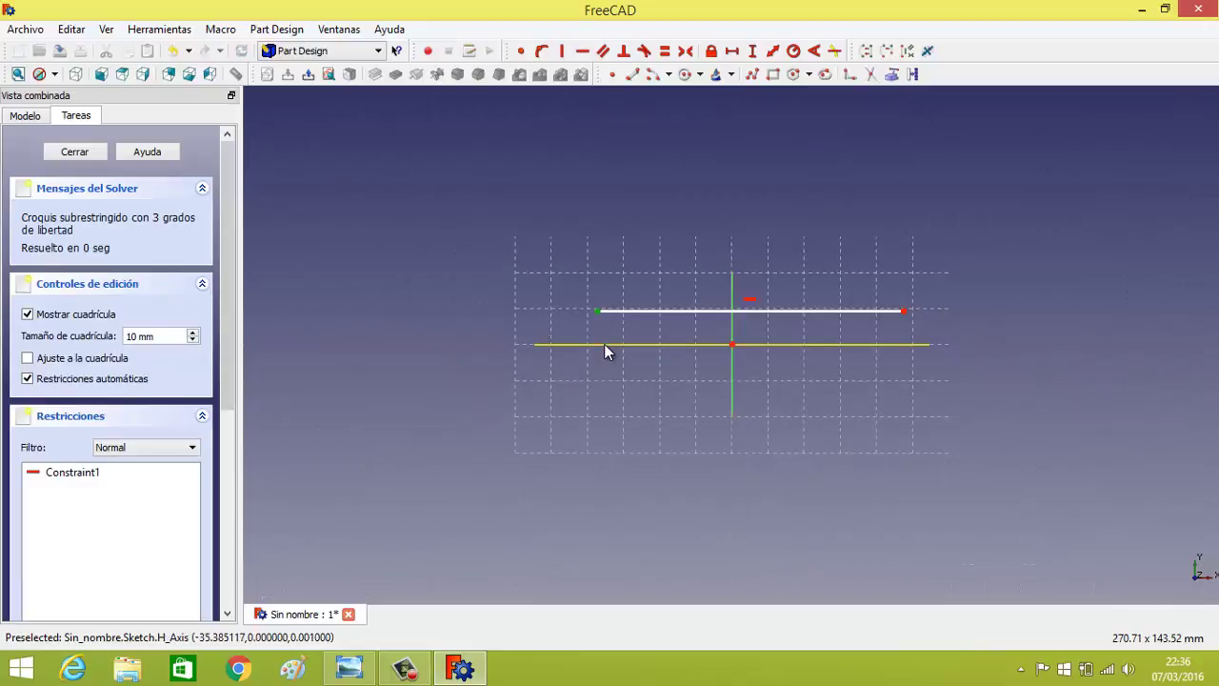
{"action": "left_click", "coordinate": [604, 344]}
{"action": "left_click", "coordinate": [541, 51]}
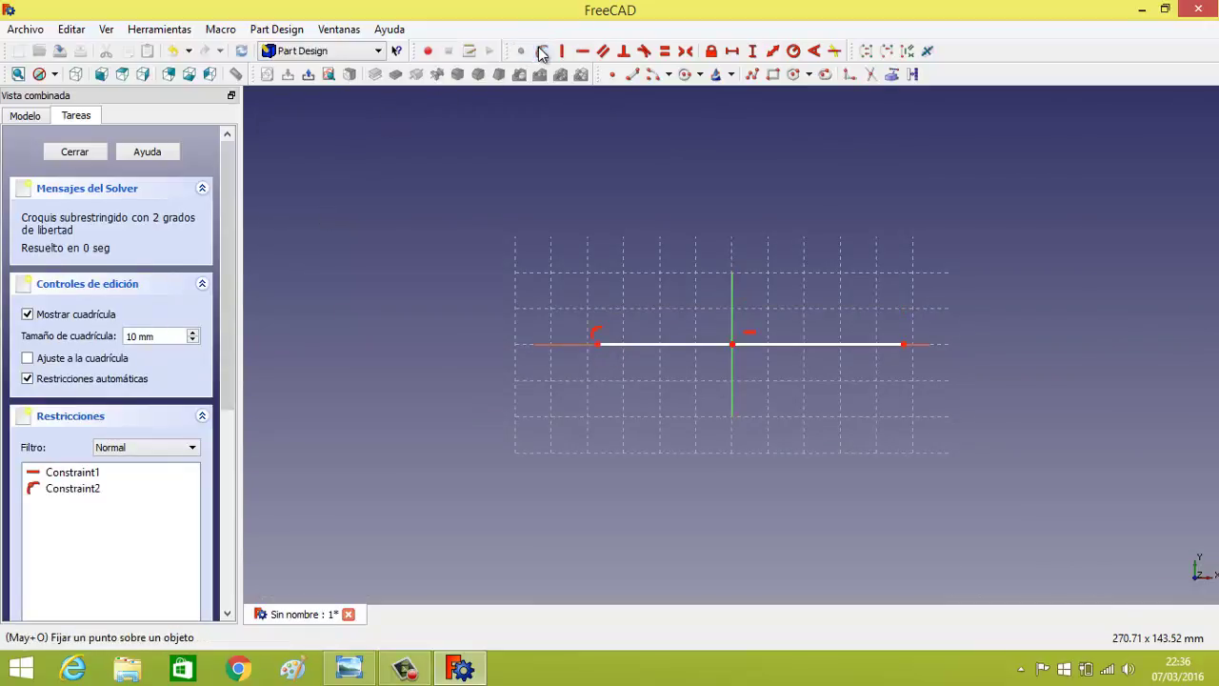
- Give the line a 62 mm horizontal length and make it symmetric about the vertical axis
{"action": "left_click", "coordinate": [650, 344]}
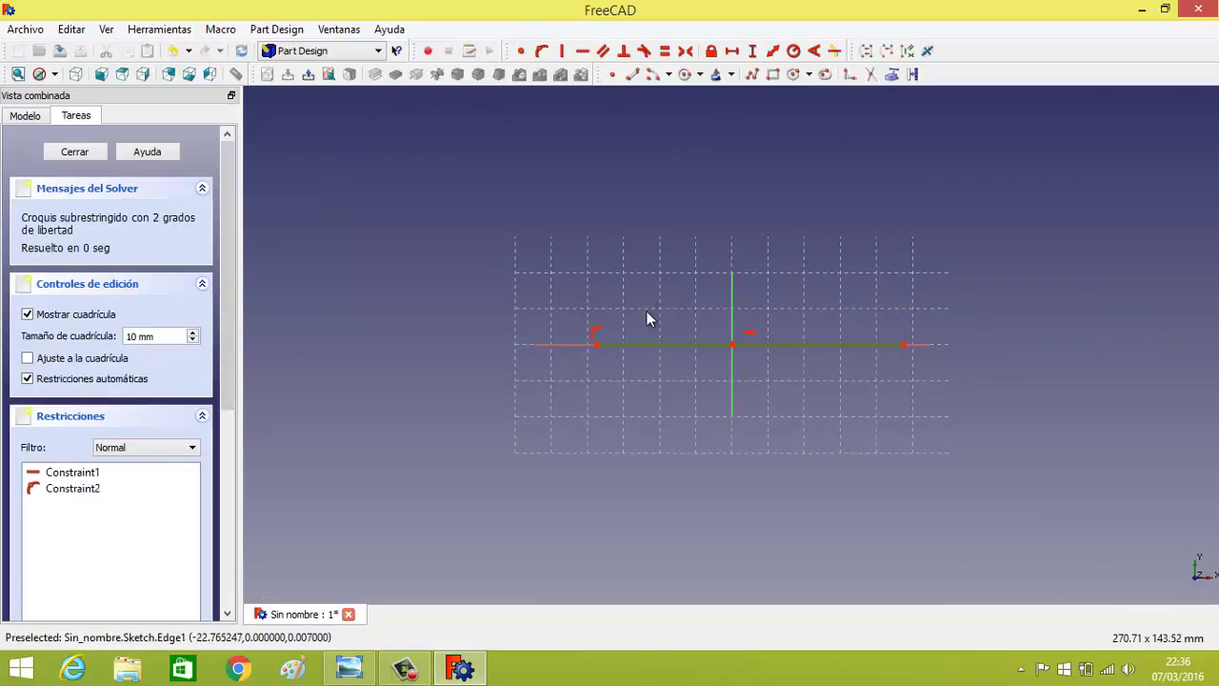
{"action": "left_click", "coordinate": [731, 50]}
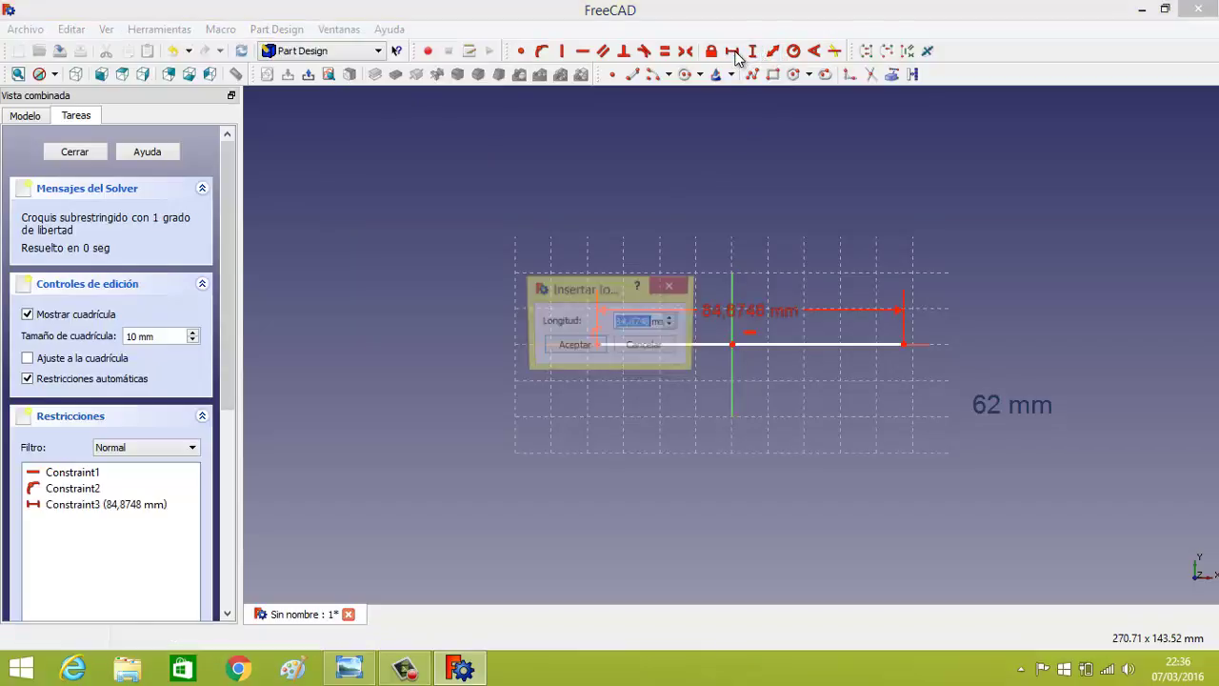
{"action": "type", "text": "62mm"}
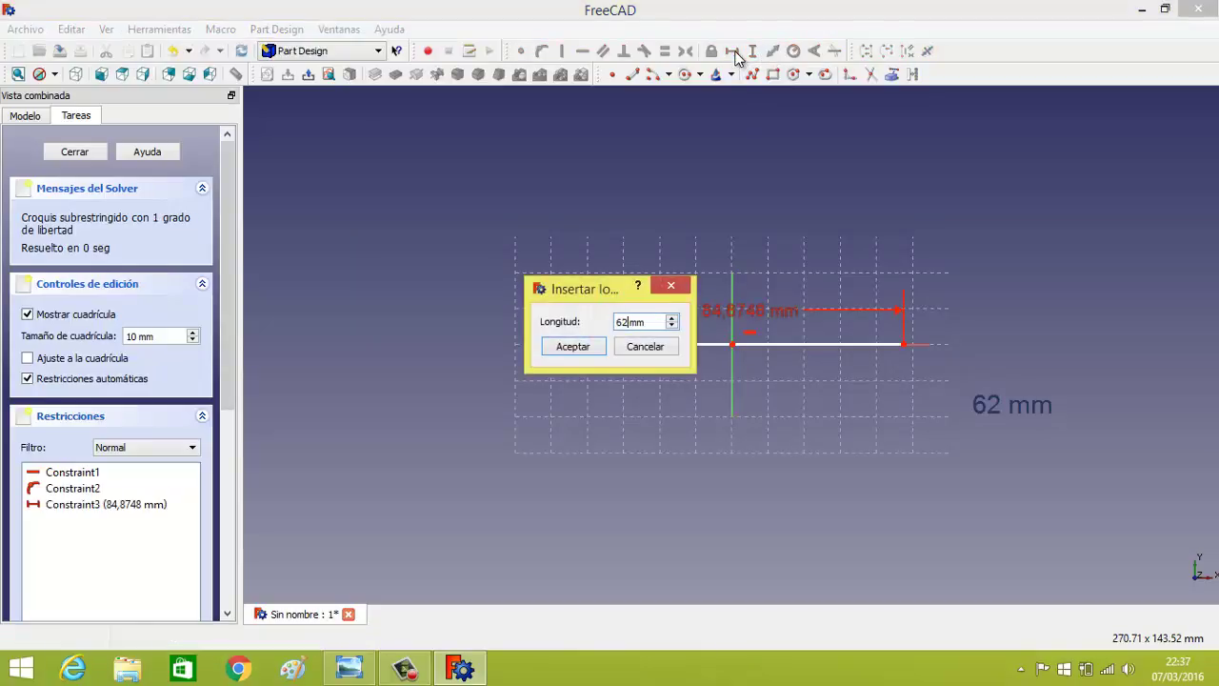
{"action": "key", "text": "Return"}
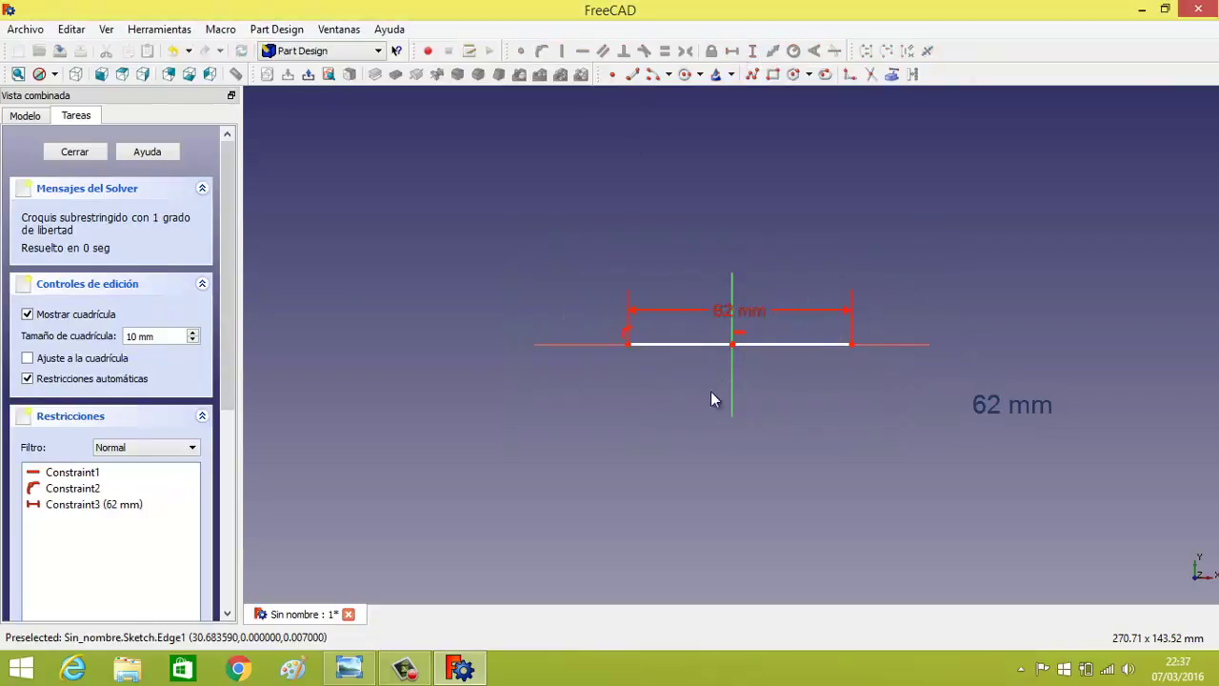
{"action": "left_click", "coordinate": [627, 345]}
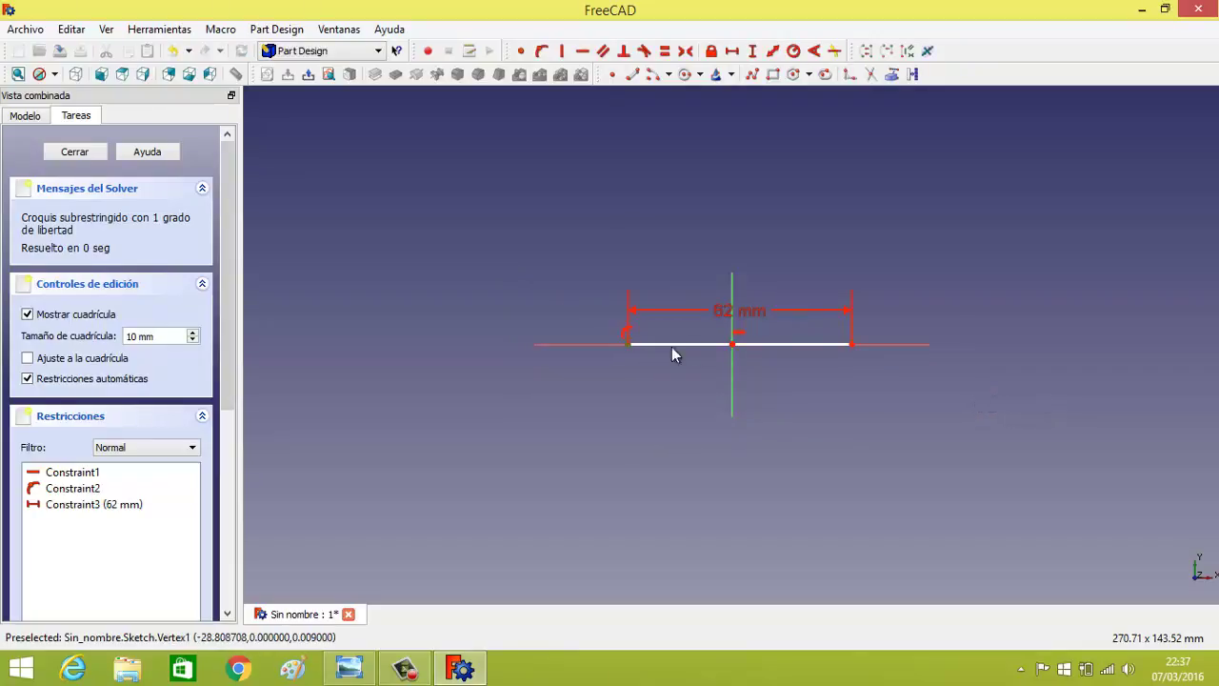
{"action": "left_click", "coordinate": [843, 348]}
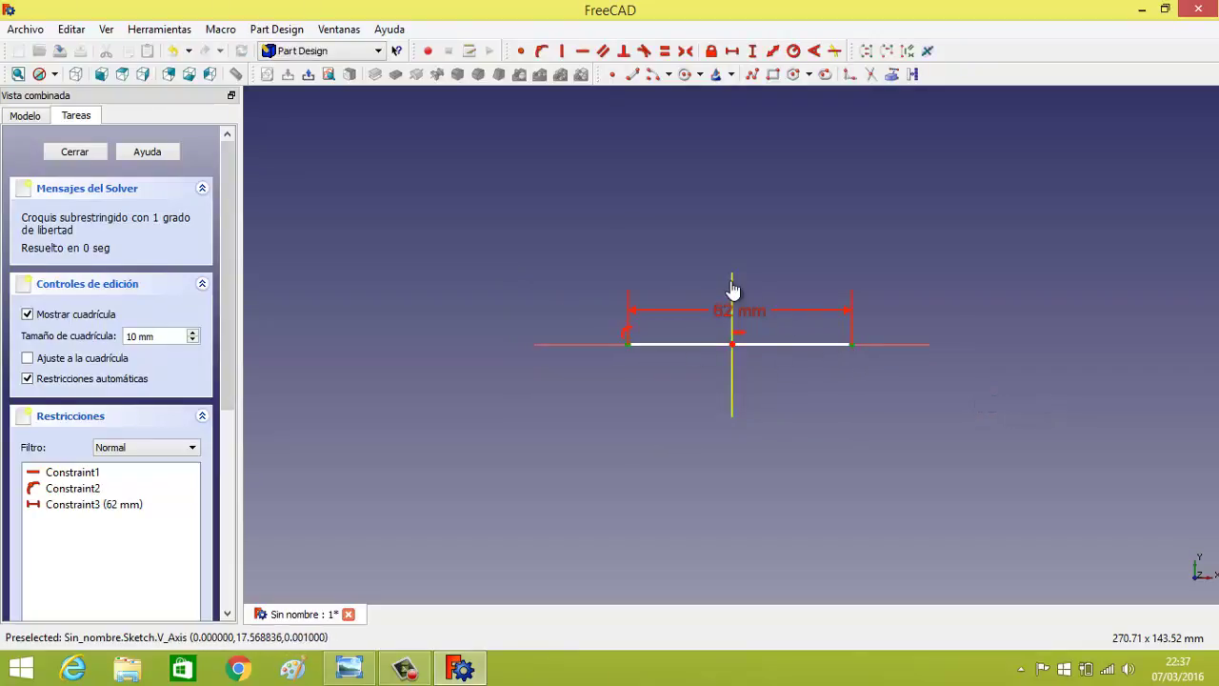
{"action": "left_click", "coordinate": [731, 284]}
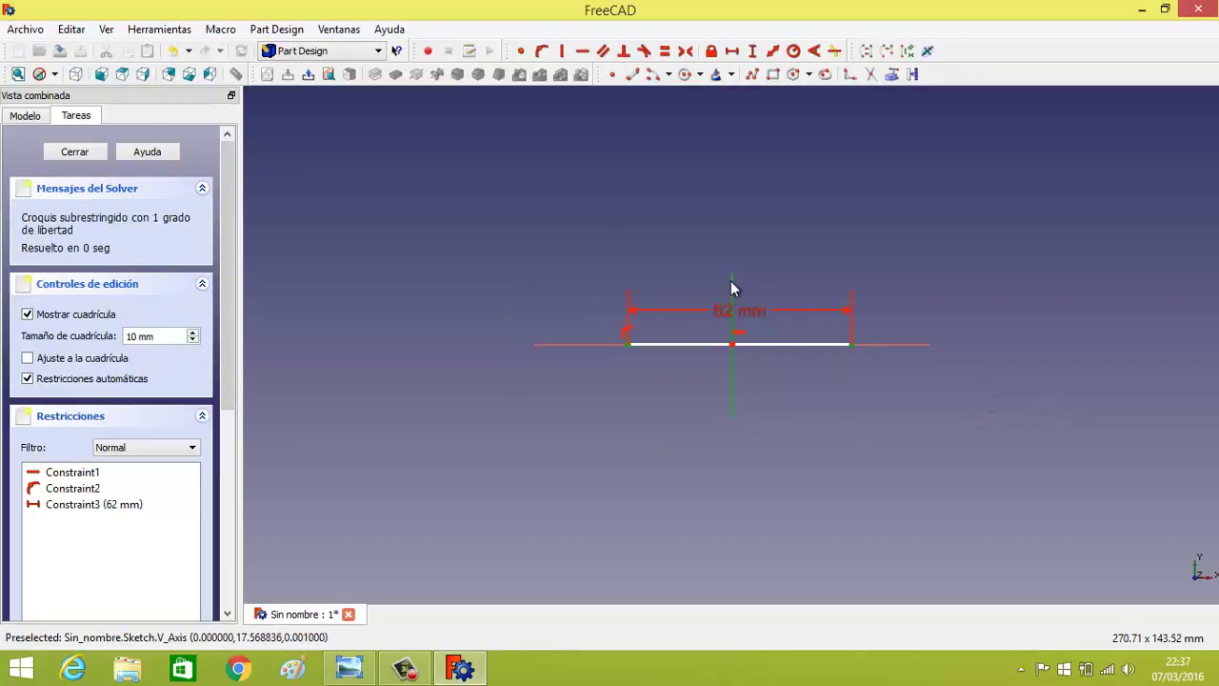
{"action": "left_click", "coordinate": [686, 50]}
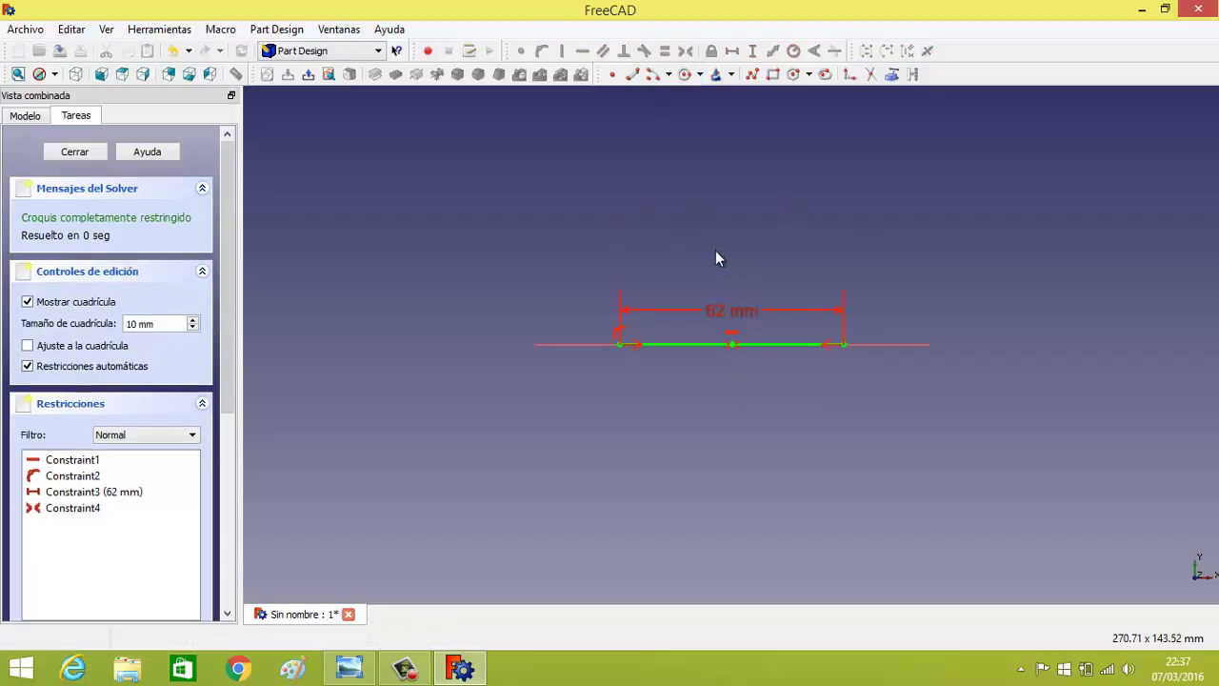
{"action": "left_click", "coordinate": [632, 74]}
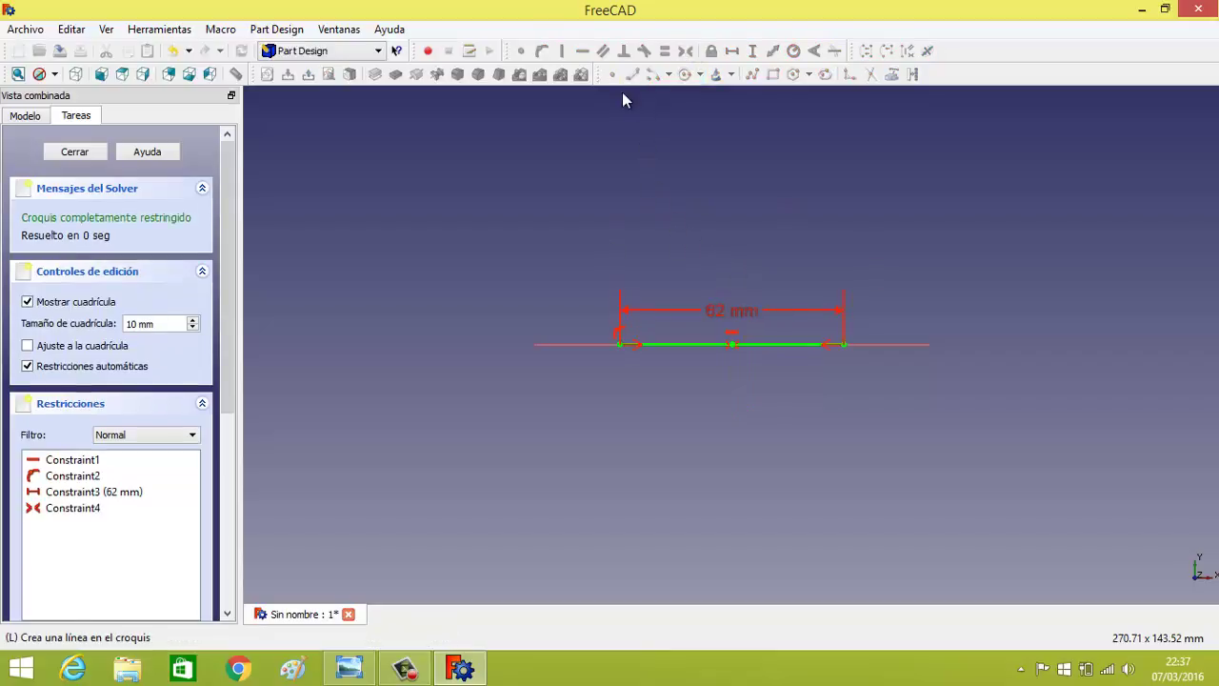
- Draw a 20 mm slanted line up-left from the 62 mm line's left end
{"action": "left_click", "coordinate": [619, 344]}
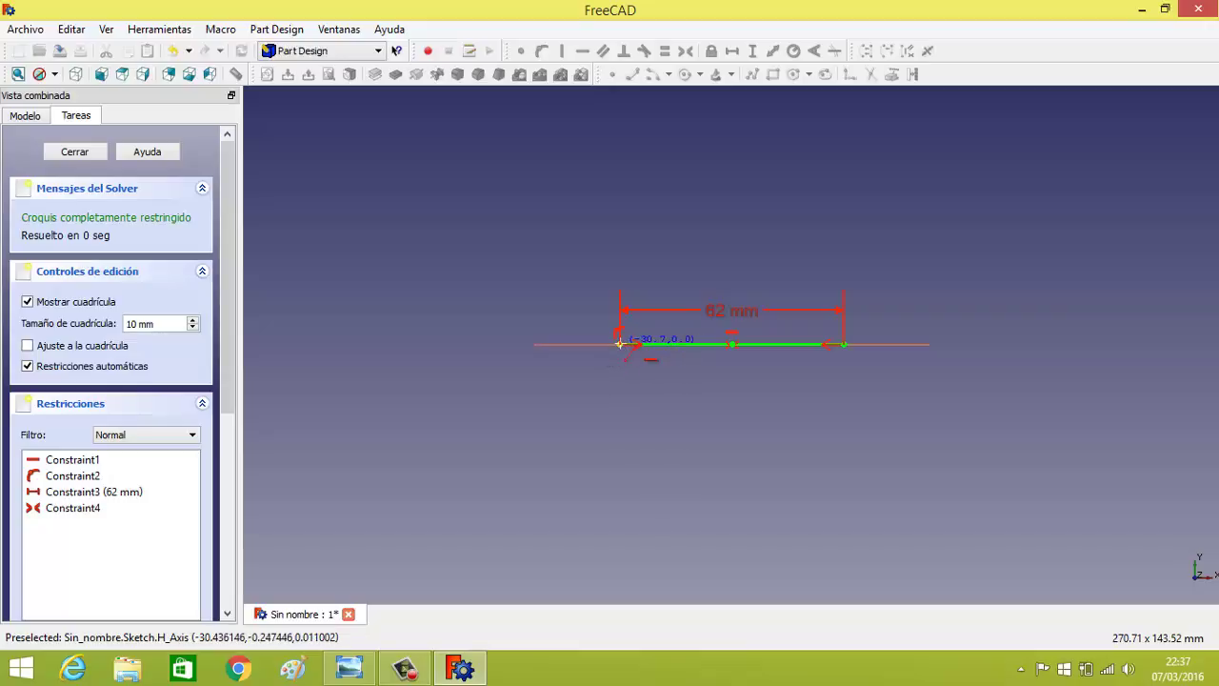
{"action": "left_click", "coordinate": [536, 310]}
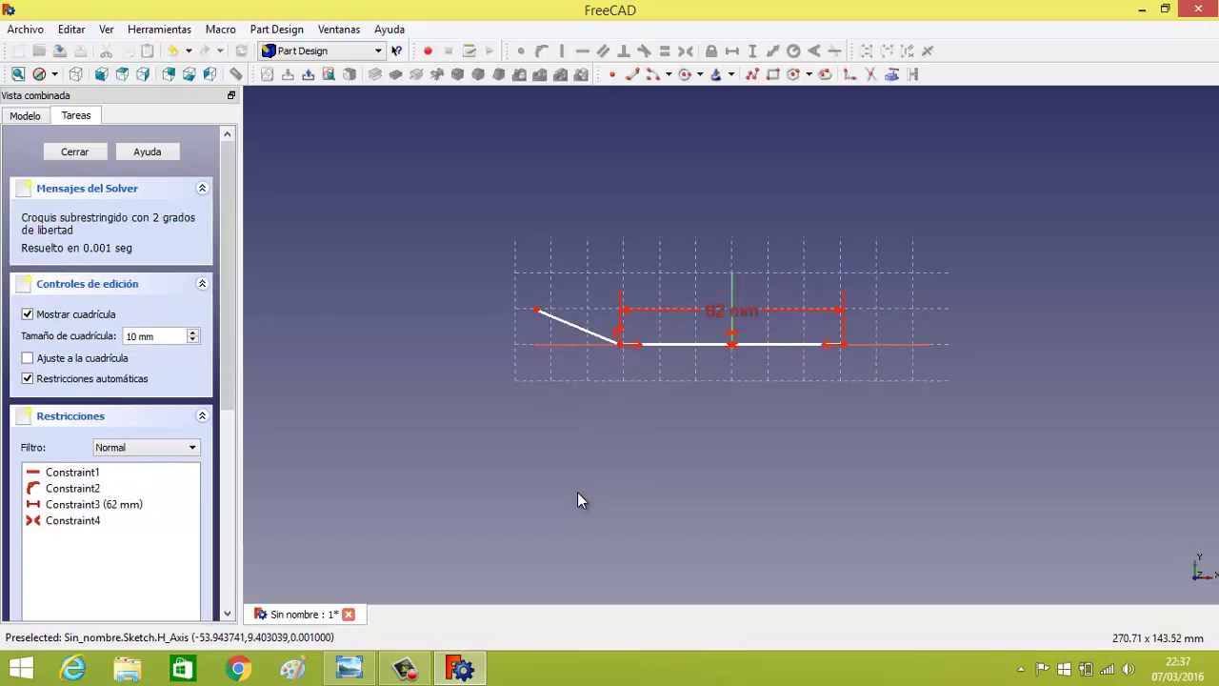
{"action": "left_click", "coordinate": [581, 331]}
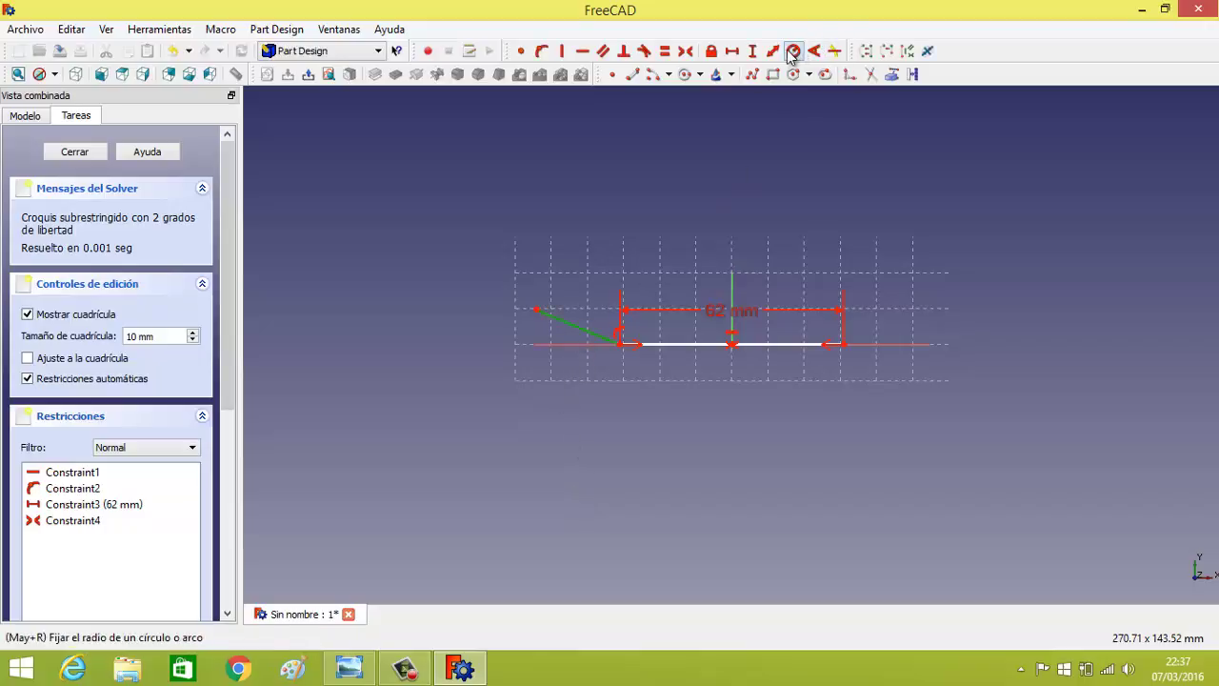
{"action": "left_click", "coordinate": [773, 51]}
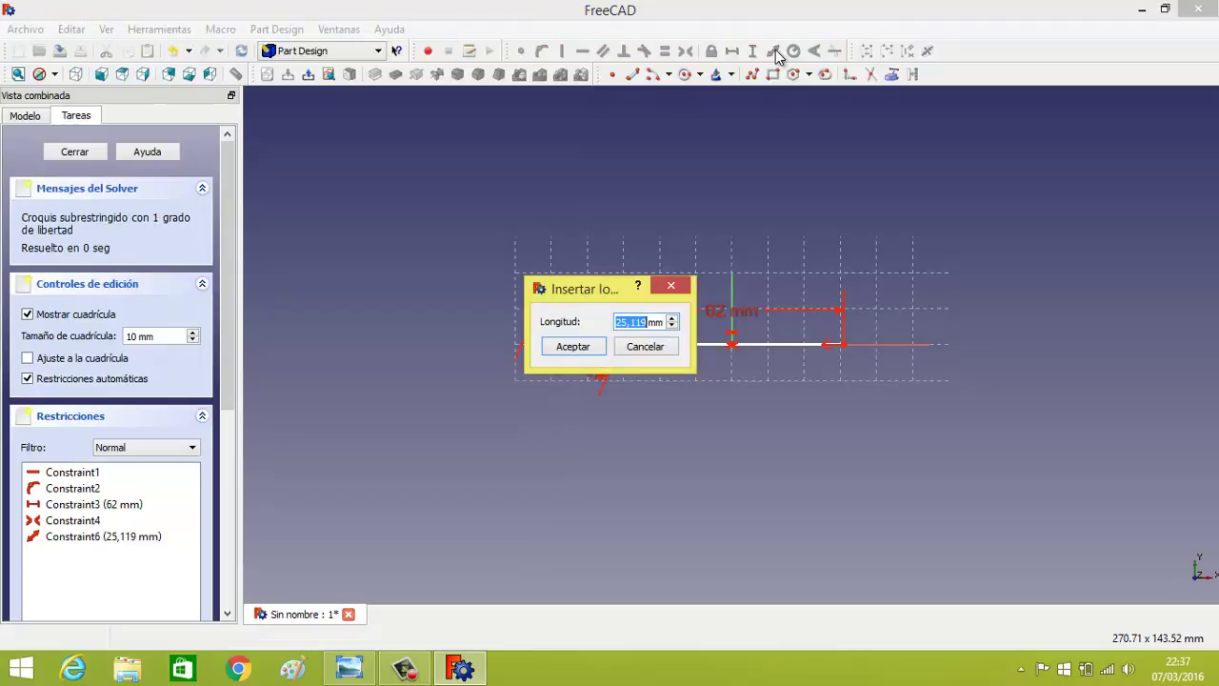
{"action": "type", "text": "20"}
{"action": "key", "text": "Return"}
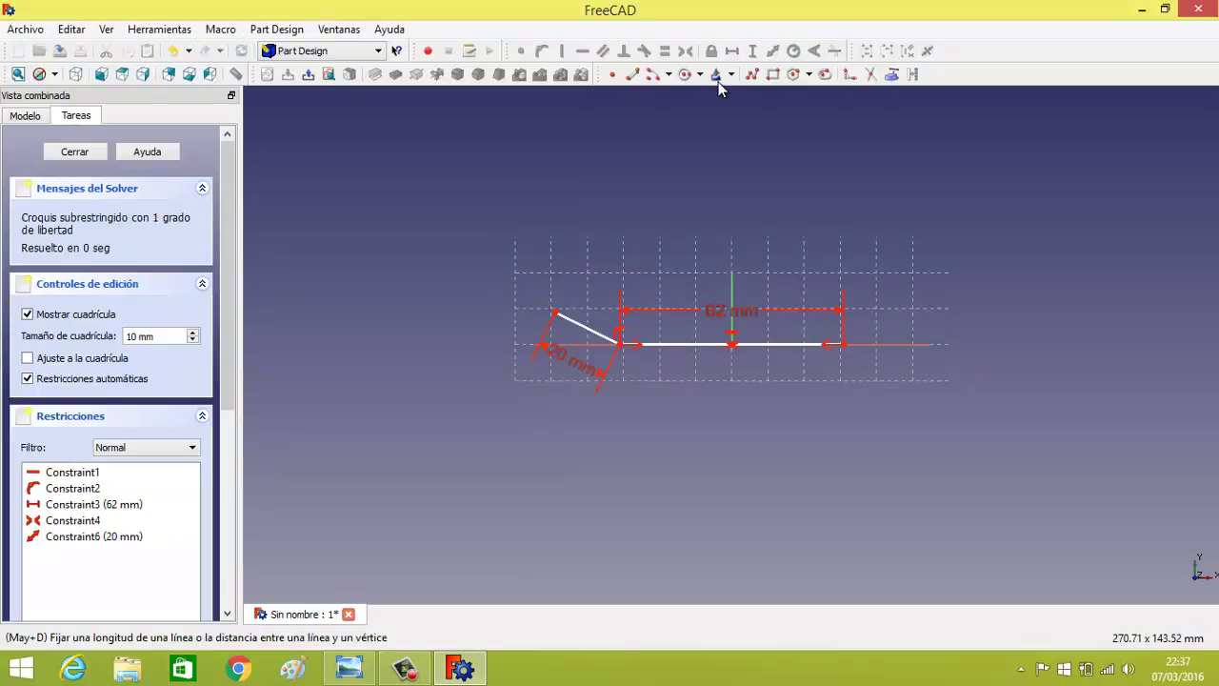
- Constrain the slanted line at 165° to the horizontal axis and move the angle label outward
{"action": "scroll", "coordinate": [704, 473], "scroll_direction": "up", "scroll_amount": 2}
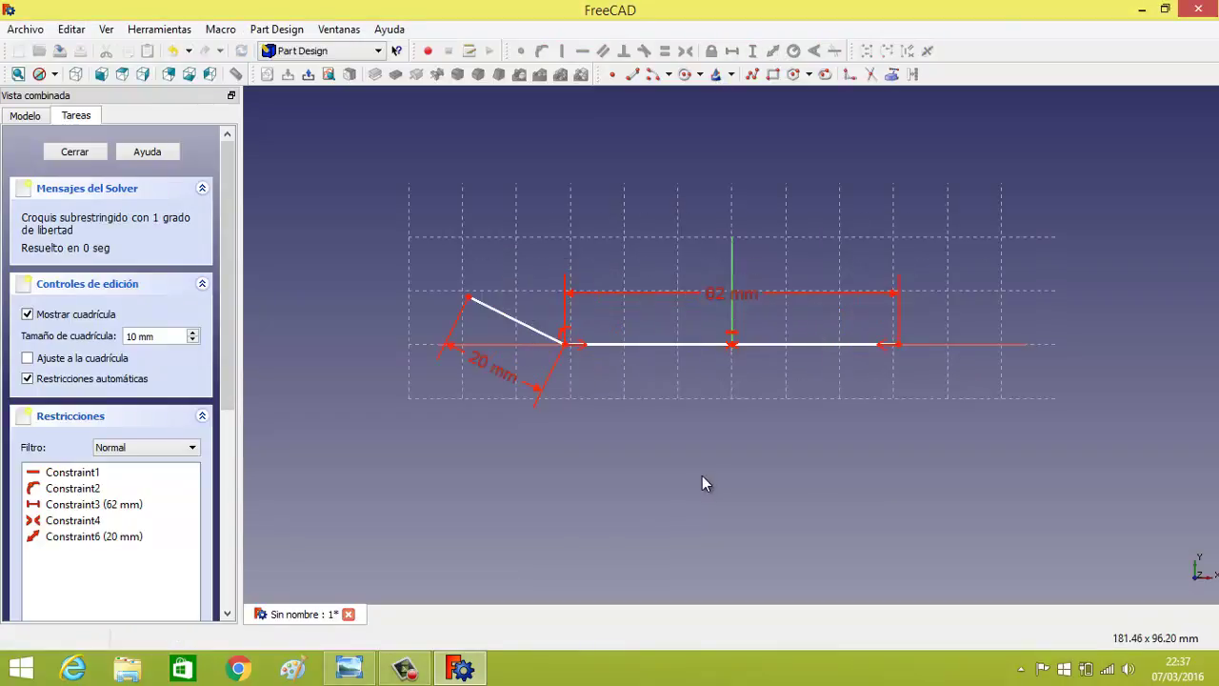
{"action": "left_click", "coordinate": [513, 326]}
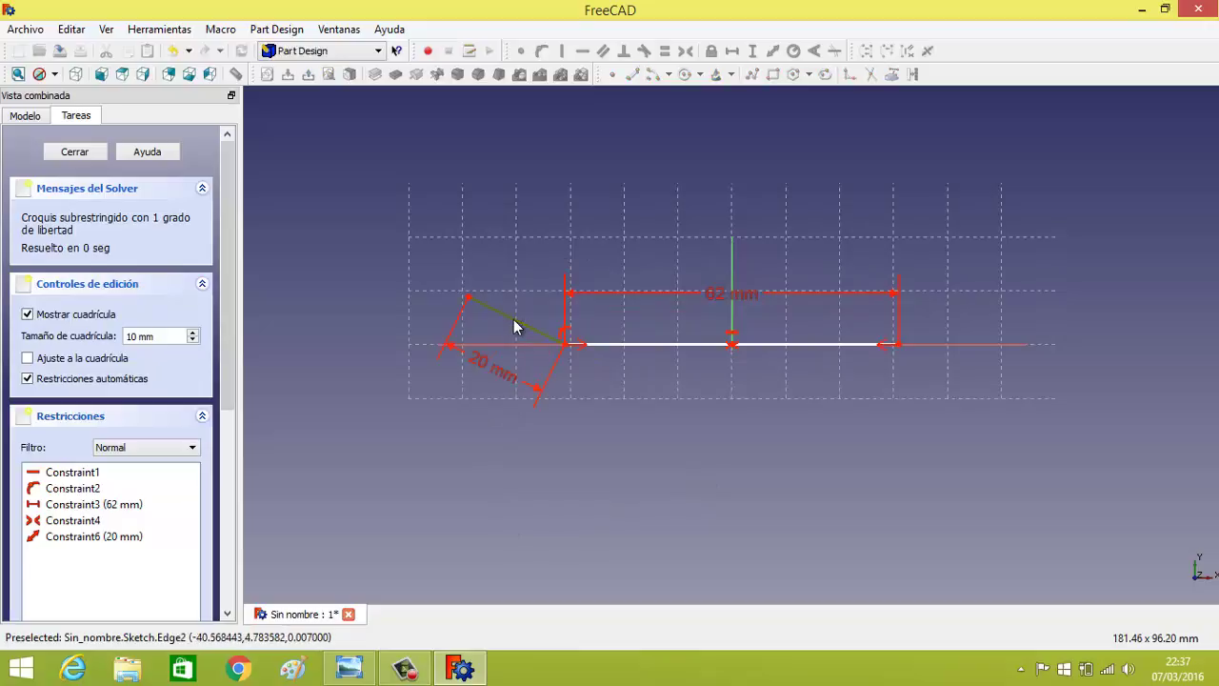
{"action": "left_click", "coordinate": [507, 343]}
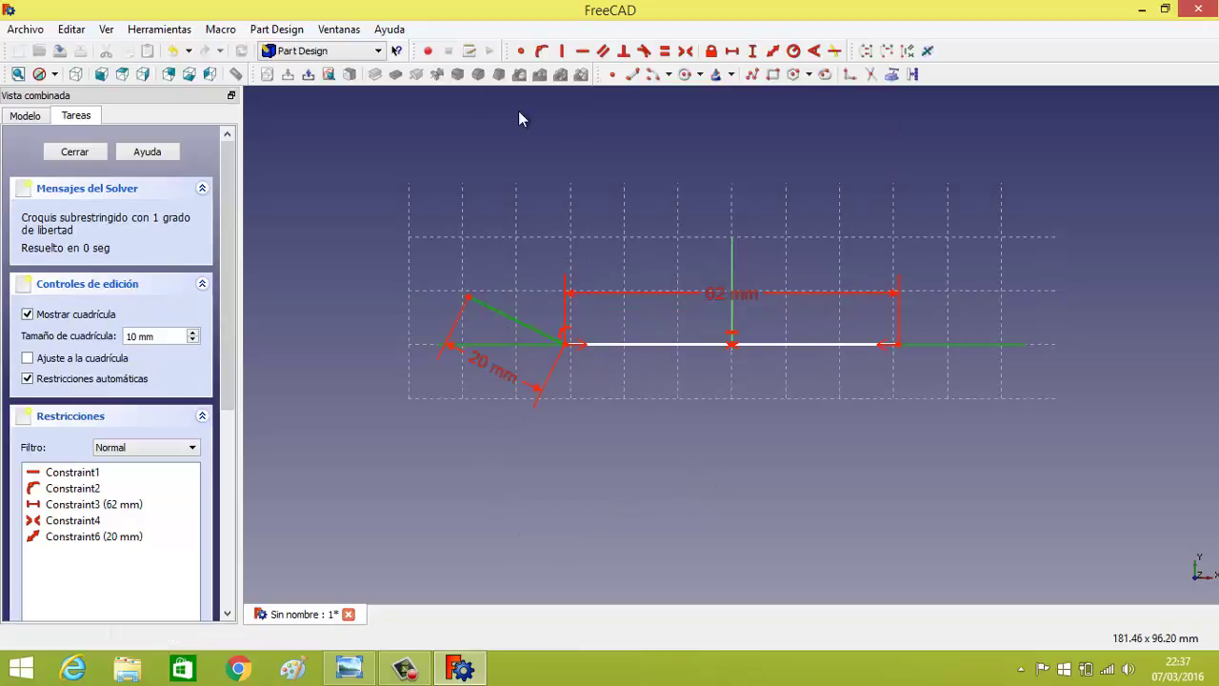
{"action": "left_click", "coordinate": [813, 52]}
{"action": "left_click", "coordinate": [813, 52]}
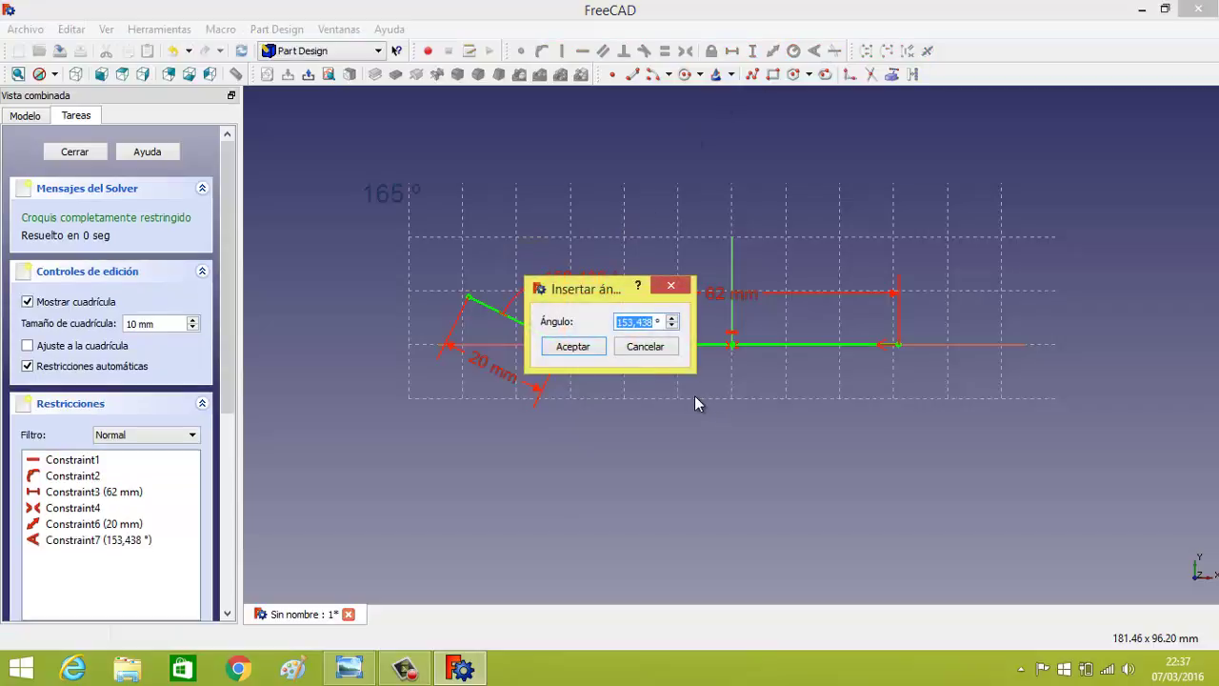
{"action": "type", "text": "165"}
{"action": "left_click", "coordinate": [581, 348]}
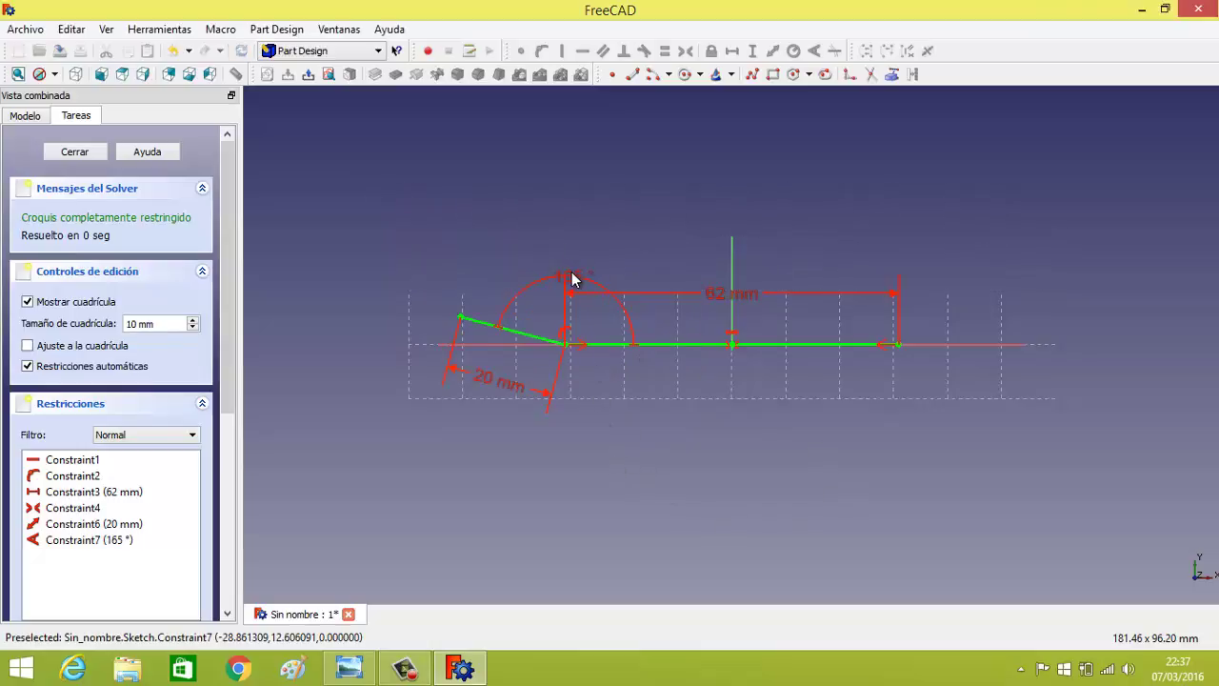
{"action": "left_click_drag", "start_coordinate": [572, 278], "coordinate": [578, 191]}
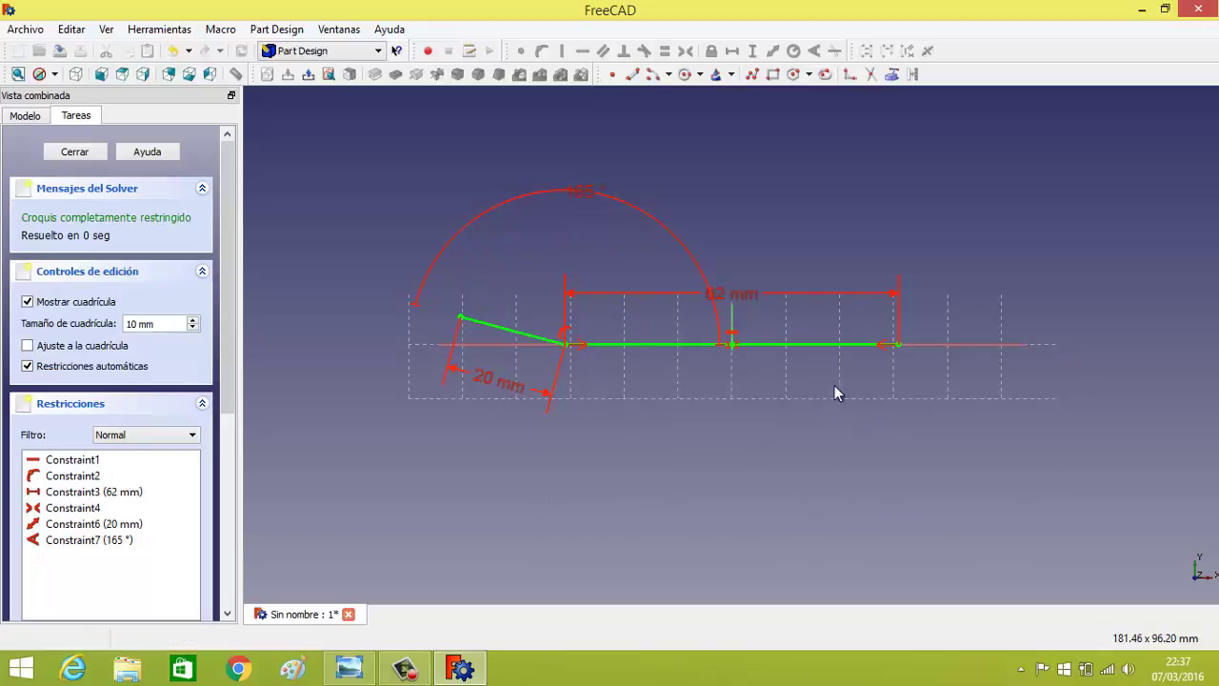
- Turn both lines into construction geometry and move the 62 mm dimension below the sketch
{"action": "left_click", "coordinate": [826, 344]}
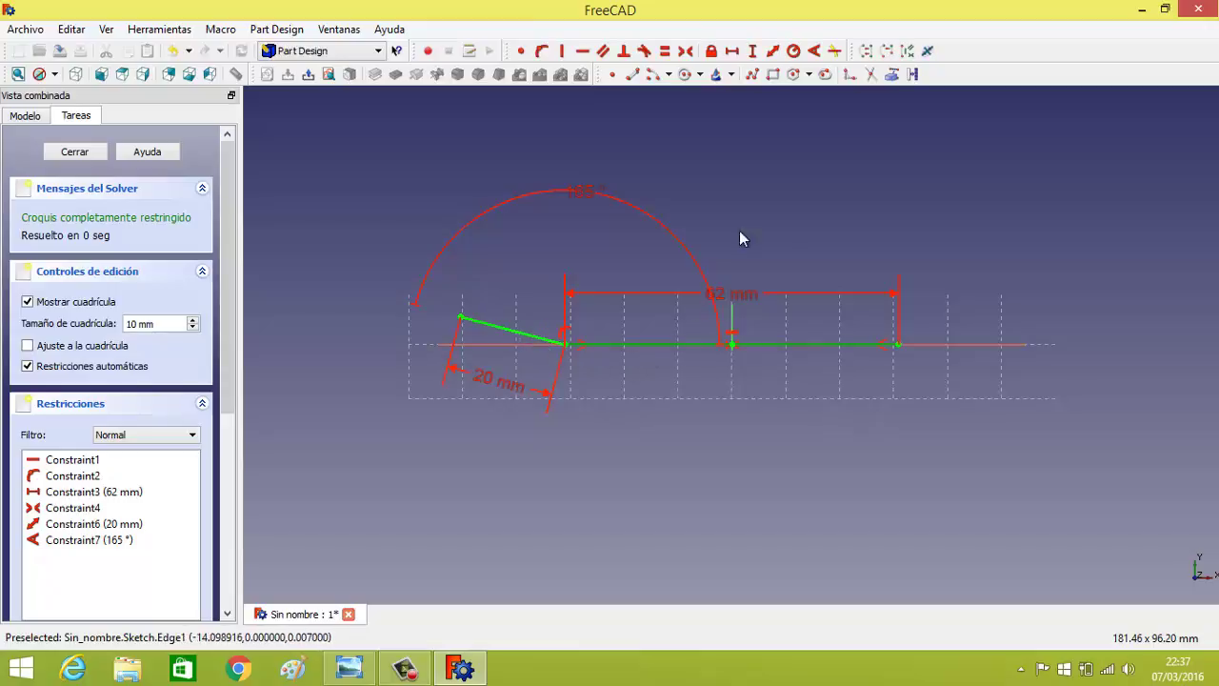
{"action": "left_click", "coordinate": [912, 74]}
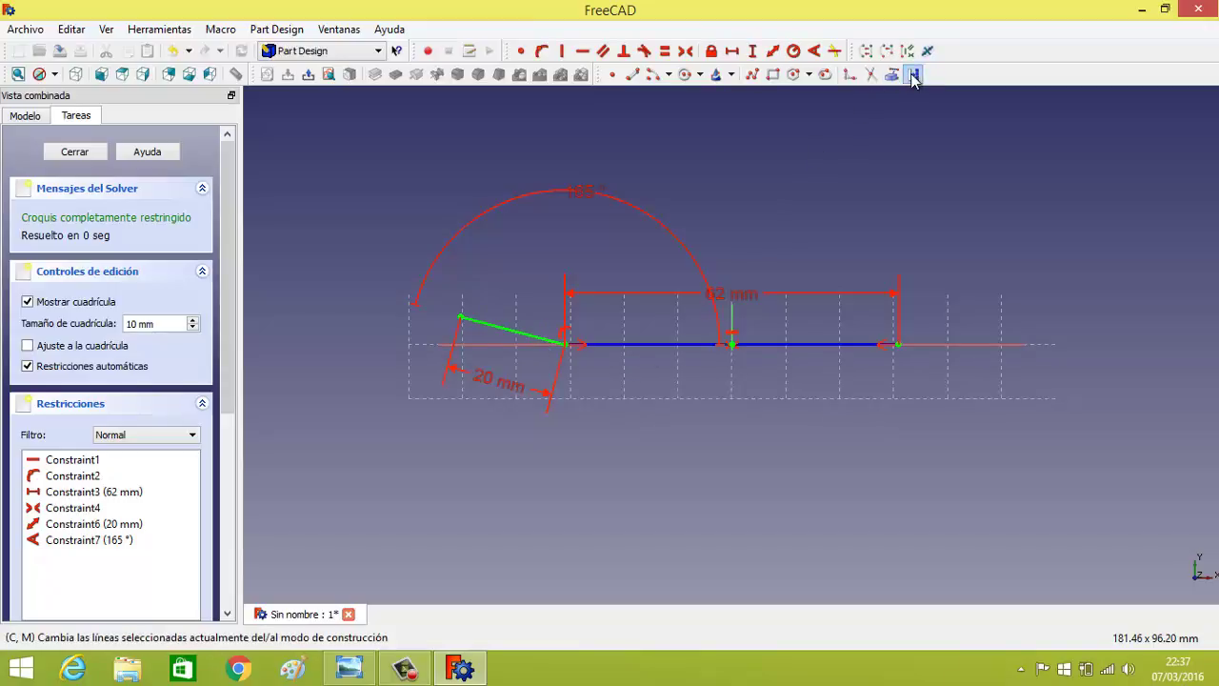
{"action": "left_click", "coordinate": [511, 334]}
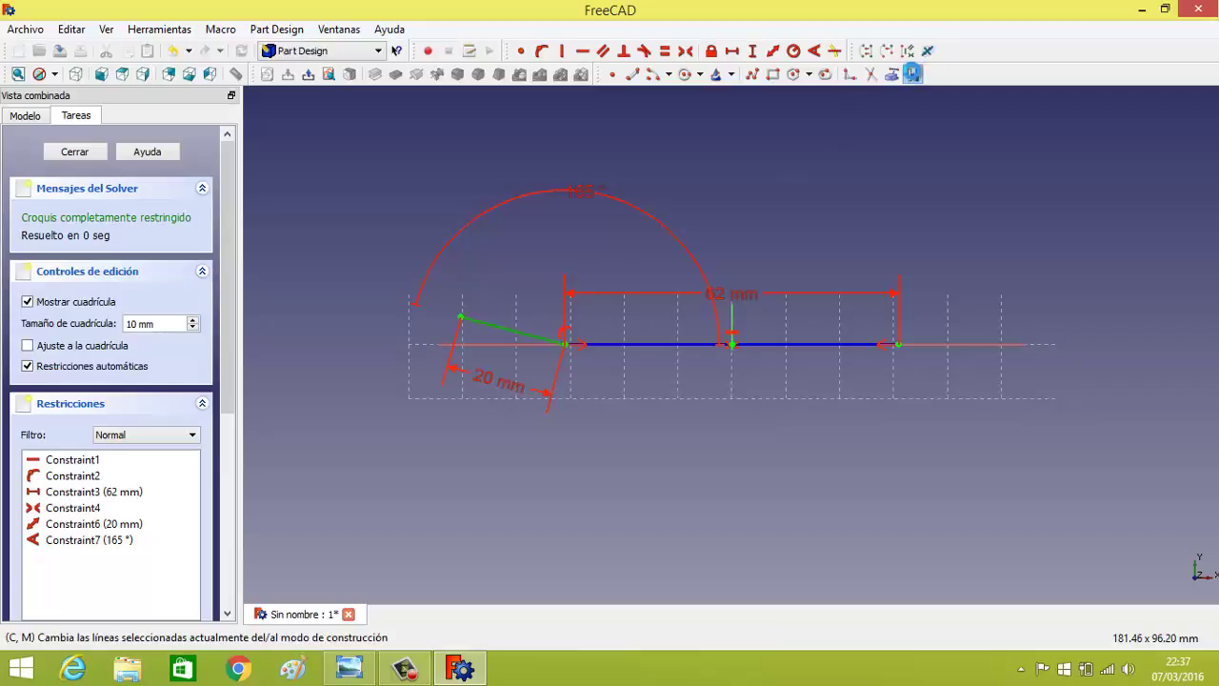
{"action": "left_click", "coordinate": [912, 74]}
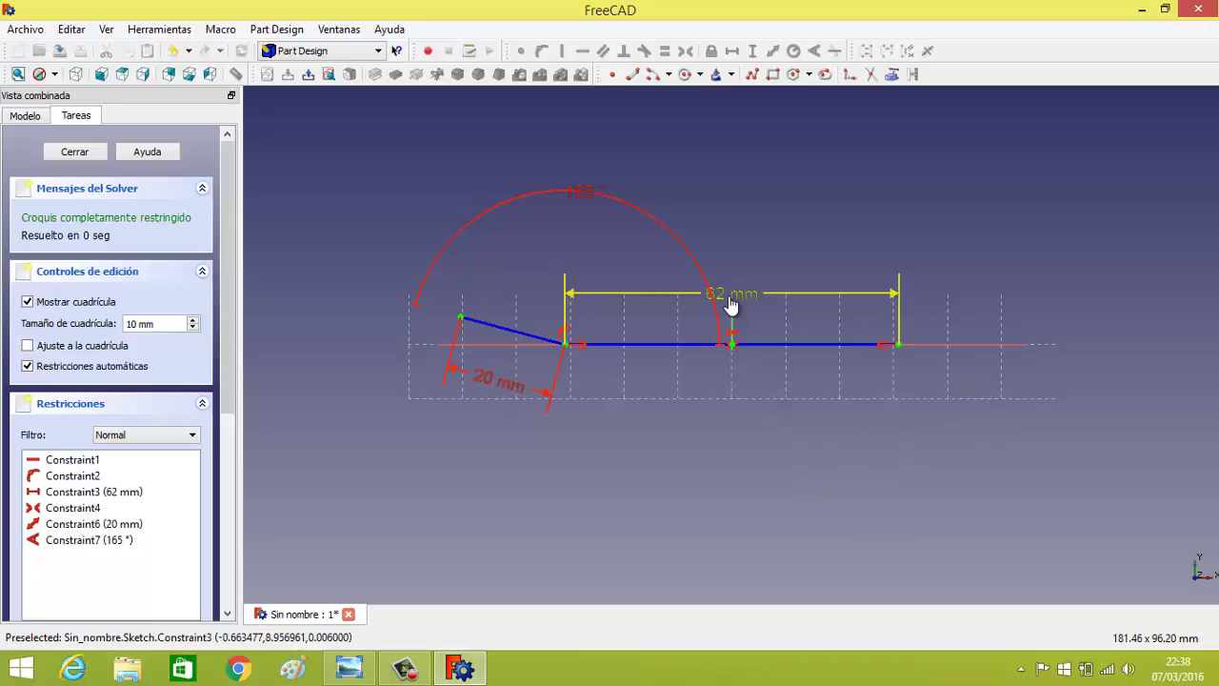
{"action": "left_click_drag", "start_coordinate": [734, 295], "coordinate": [707, 516]}
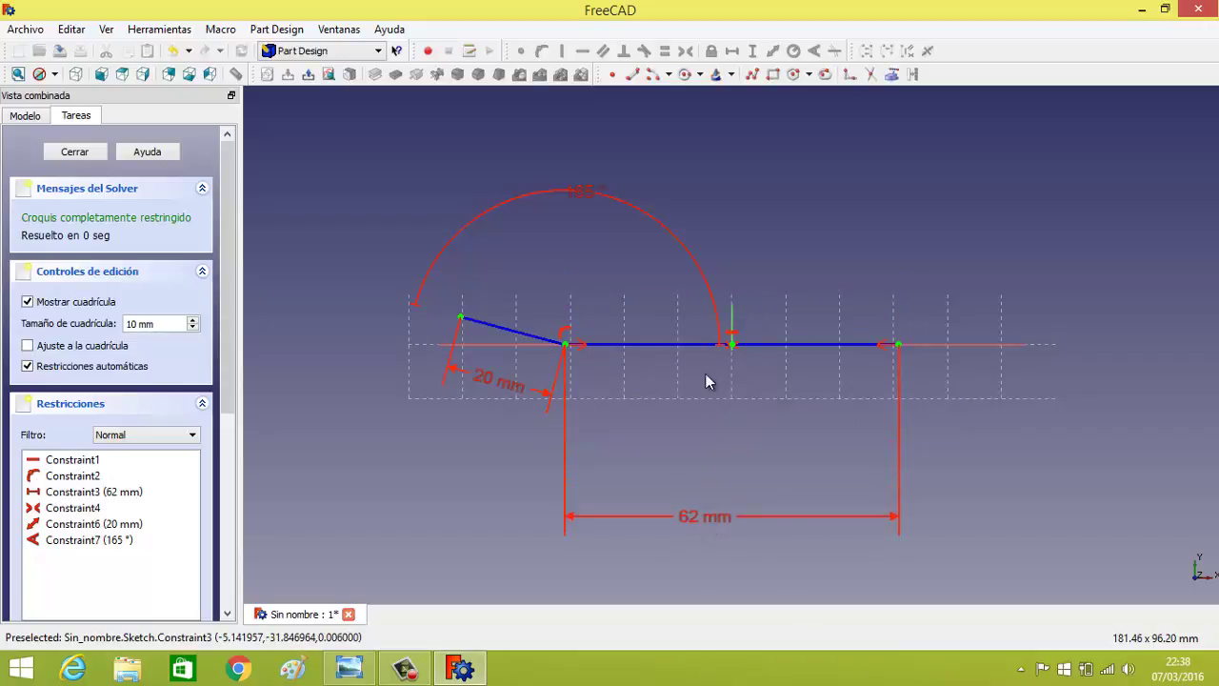
{"action": "left_click", "coordinate": [685, 74]}
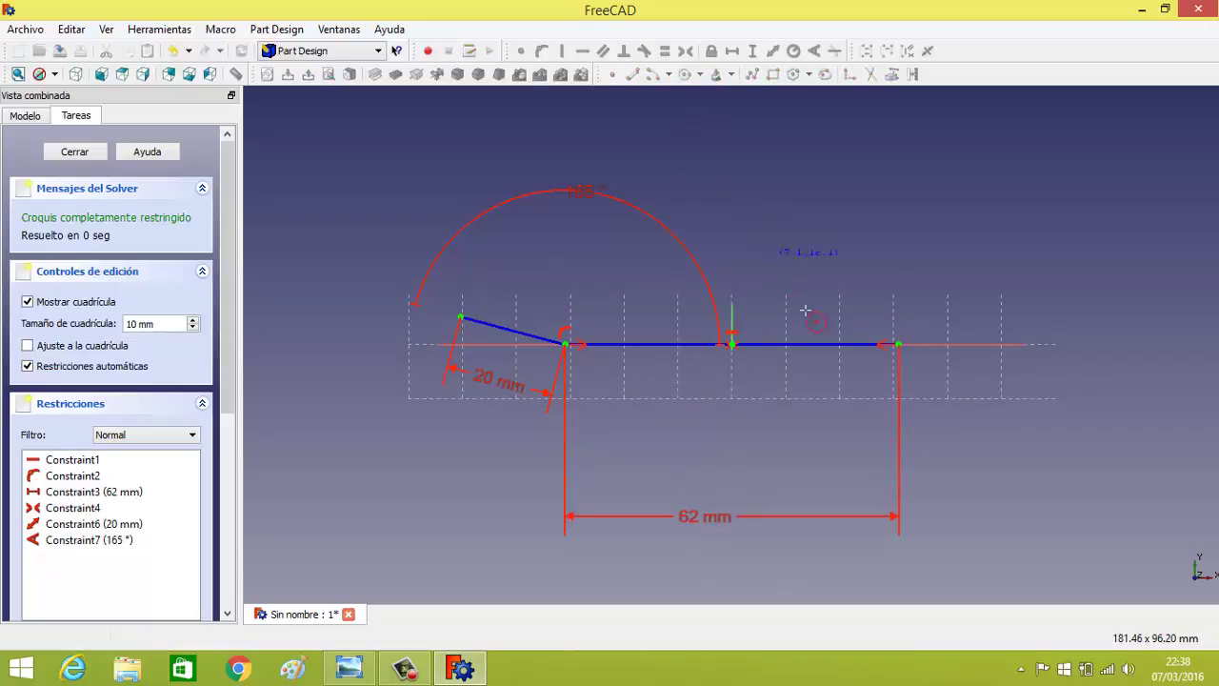
- Draw an 11 mm radius circle centred on the 62 mm line's right end
{"action": "left_click", "coordinate": [900, 343]}
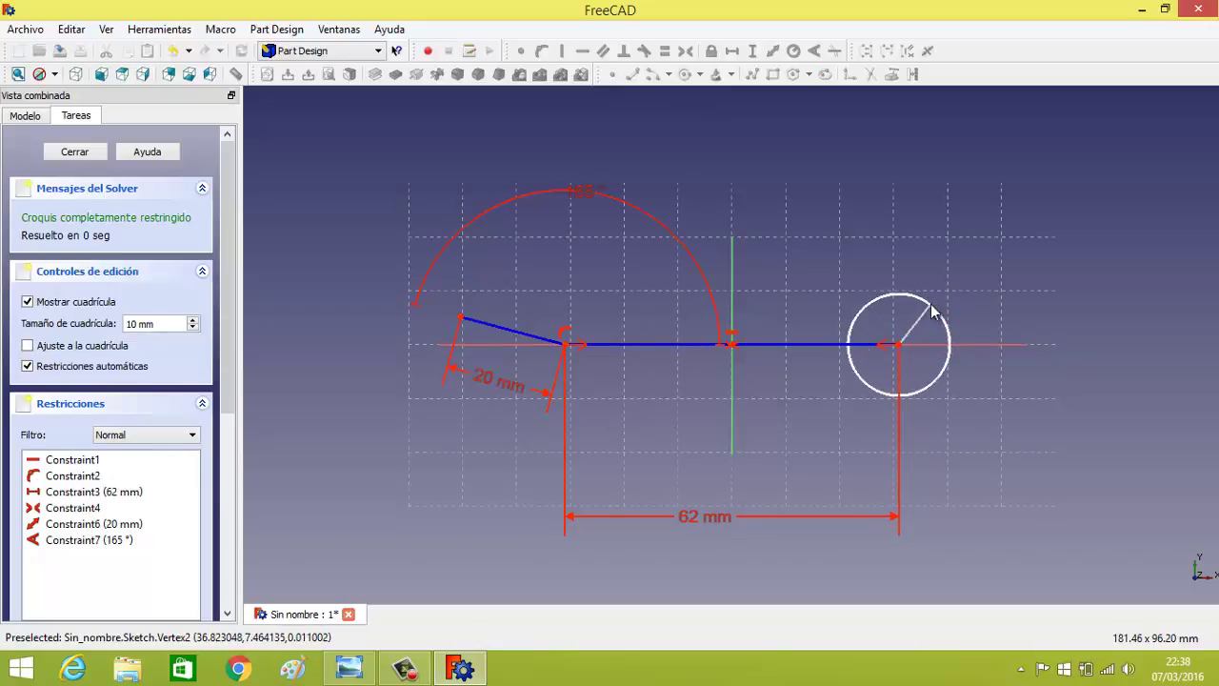
{"action": "left_click", "coordinate": [934, 308]}
{"action": "left_click", "coordinate": [928, 305]}
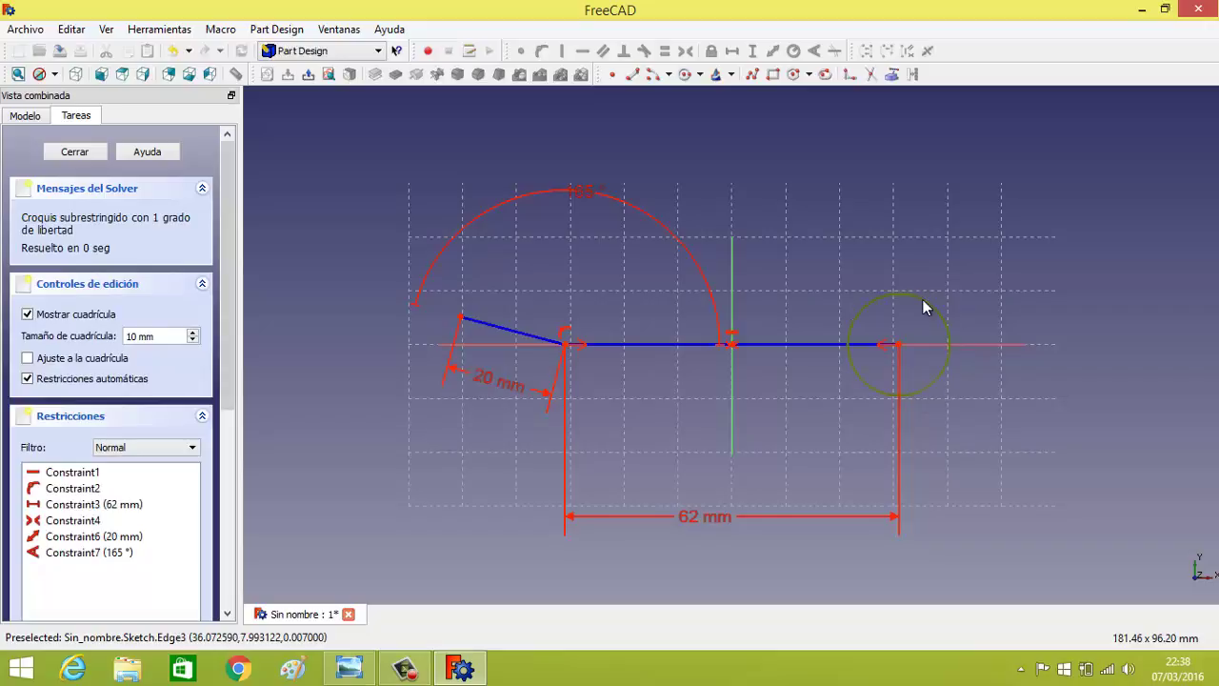
{"action": "left_click", "coordinate": [793, 50]}
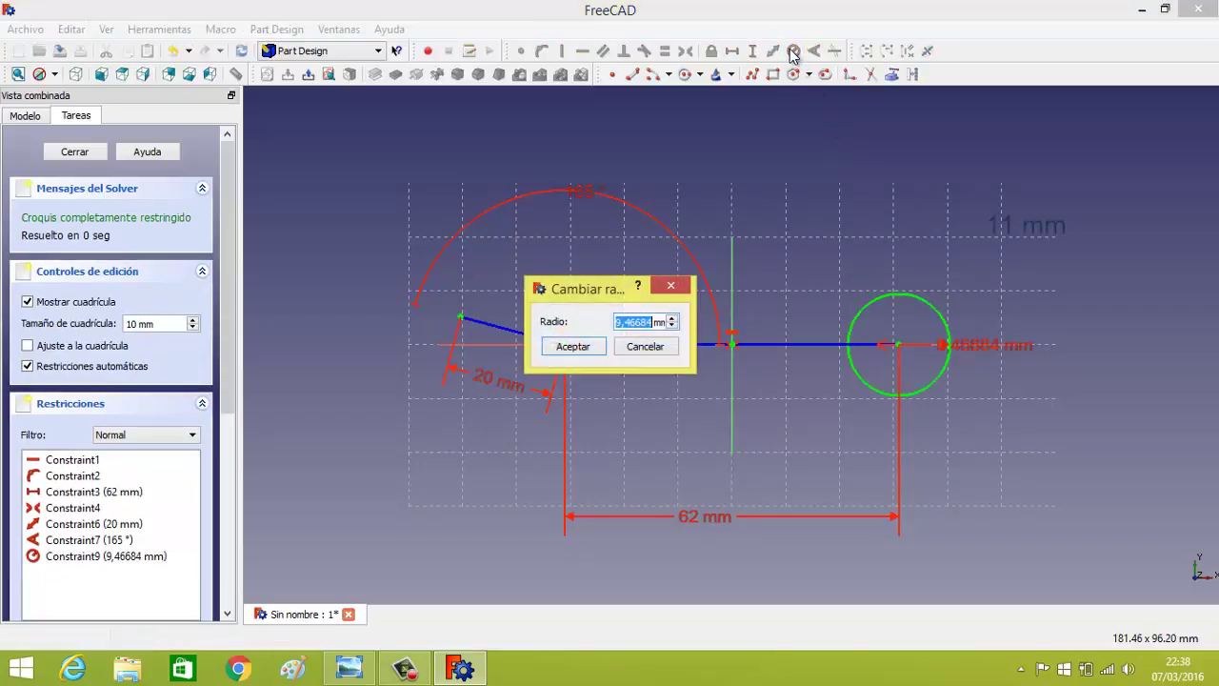
{"action": "type", "text": "11"}
{"action": "left_click", "coordinate": [590, 349]}
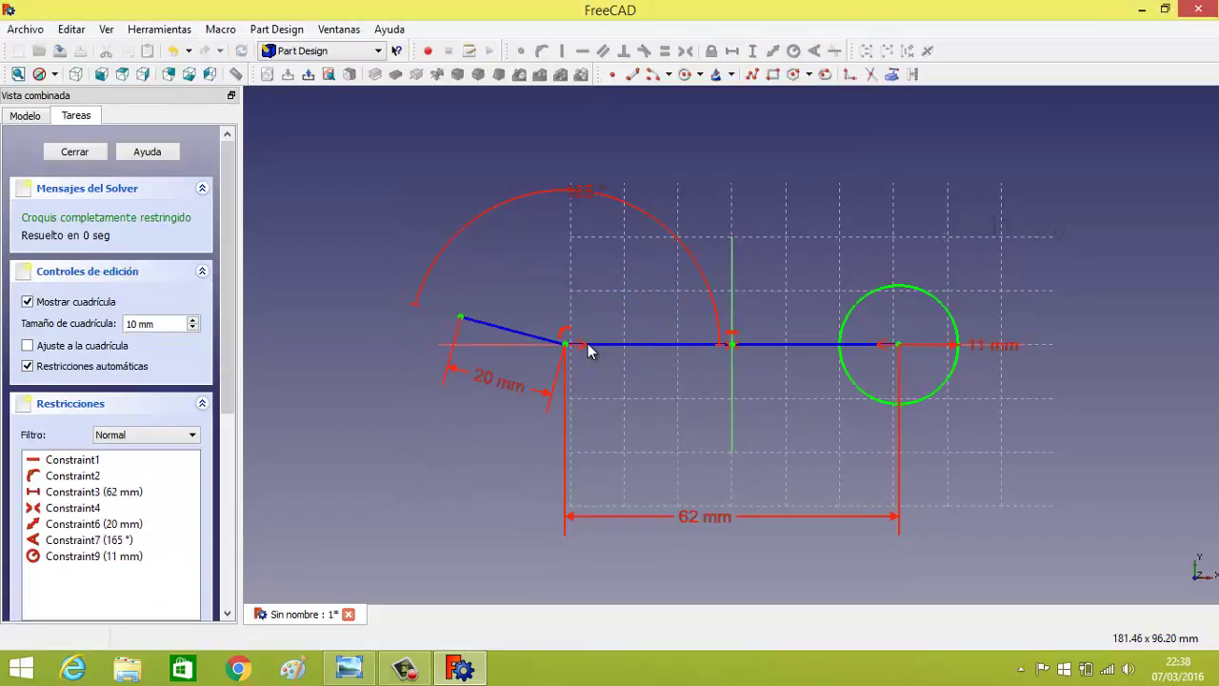
- Add a concentric 19 mm radius circle around the same right endpoint
{"action": "left_click", "coordinate": [685, 76]}
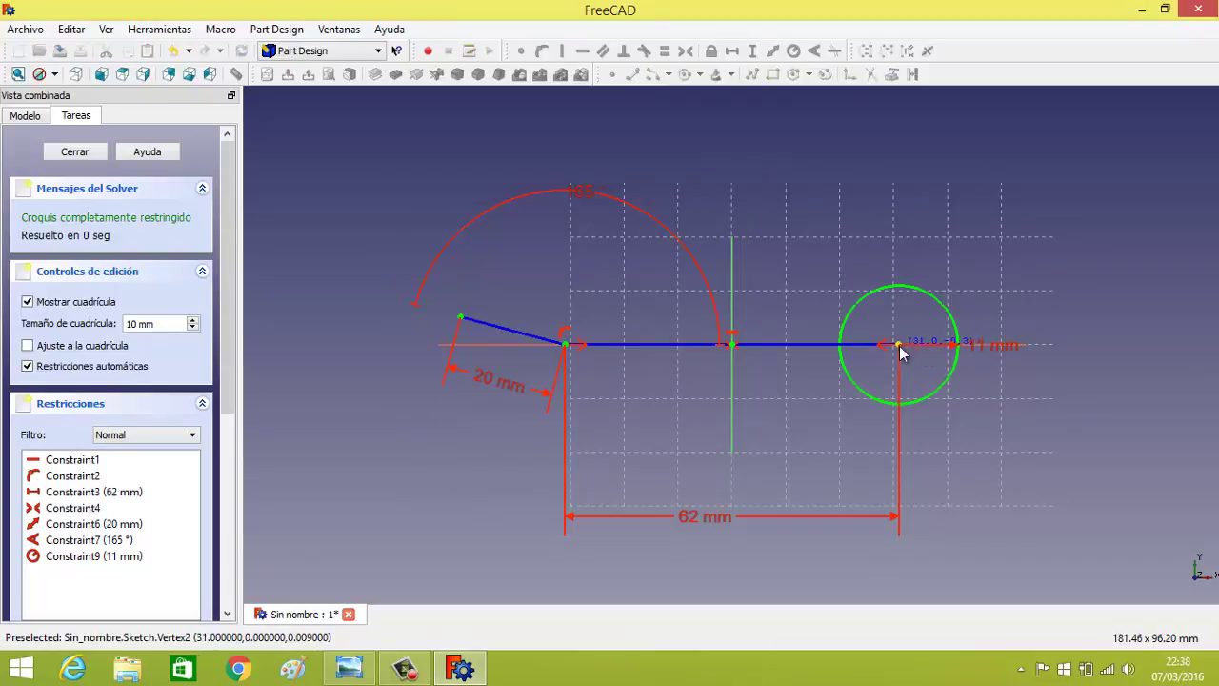
{"action": "left_click", "coordinate": [900, 344]}
{"action": "left_click", "coordinate": [968, 270]}
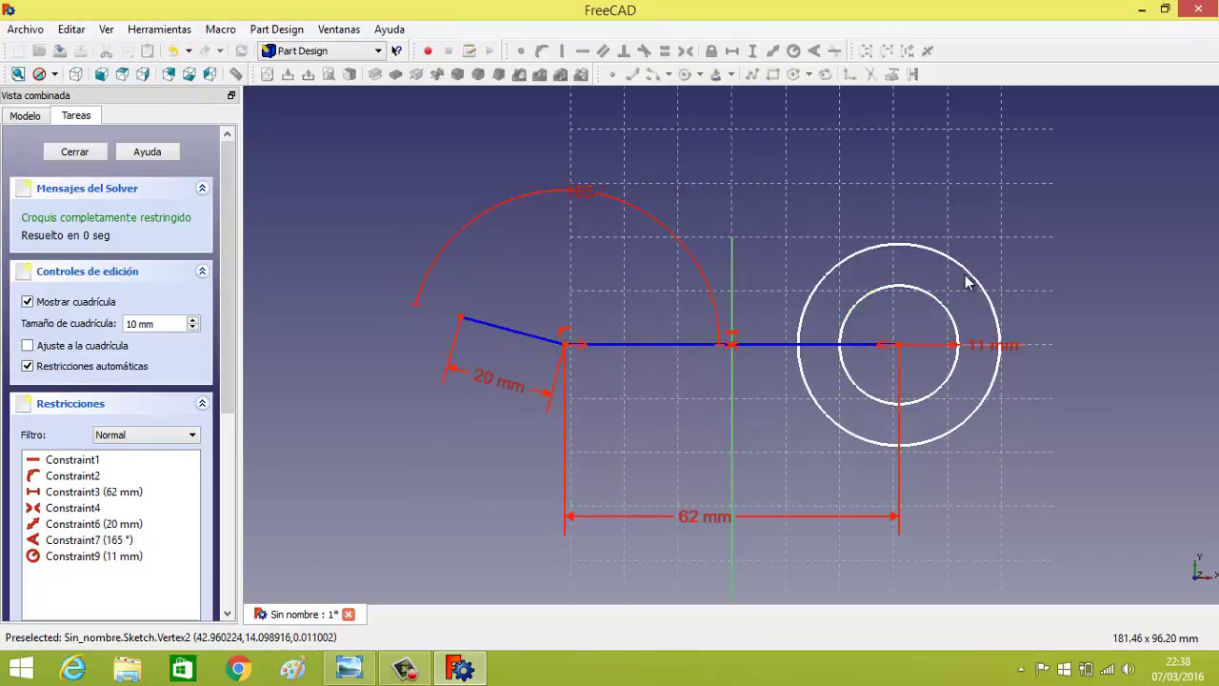
{"action": "left_click", "coordinate": [967, 270]}
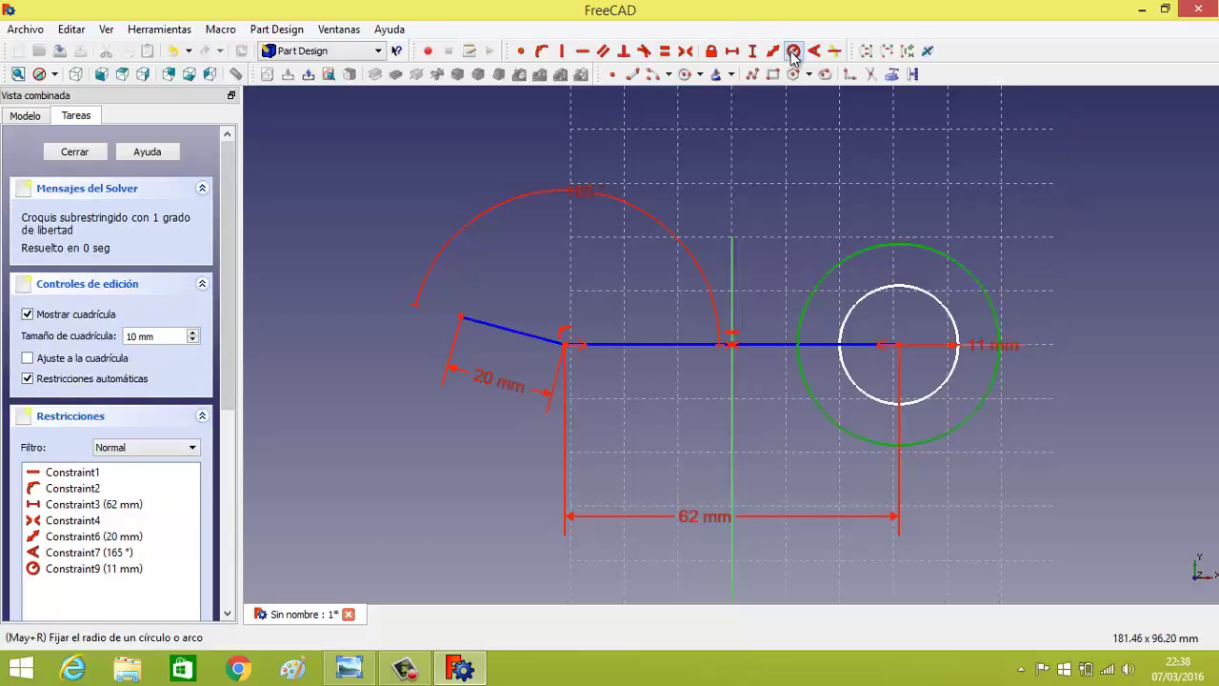
{"action": "left_click", "coordinate": [793, 51]}
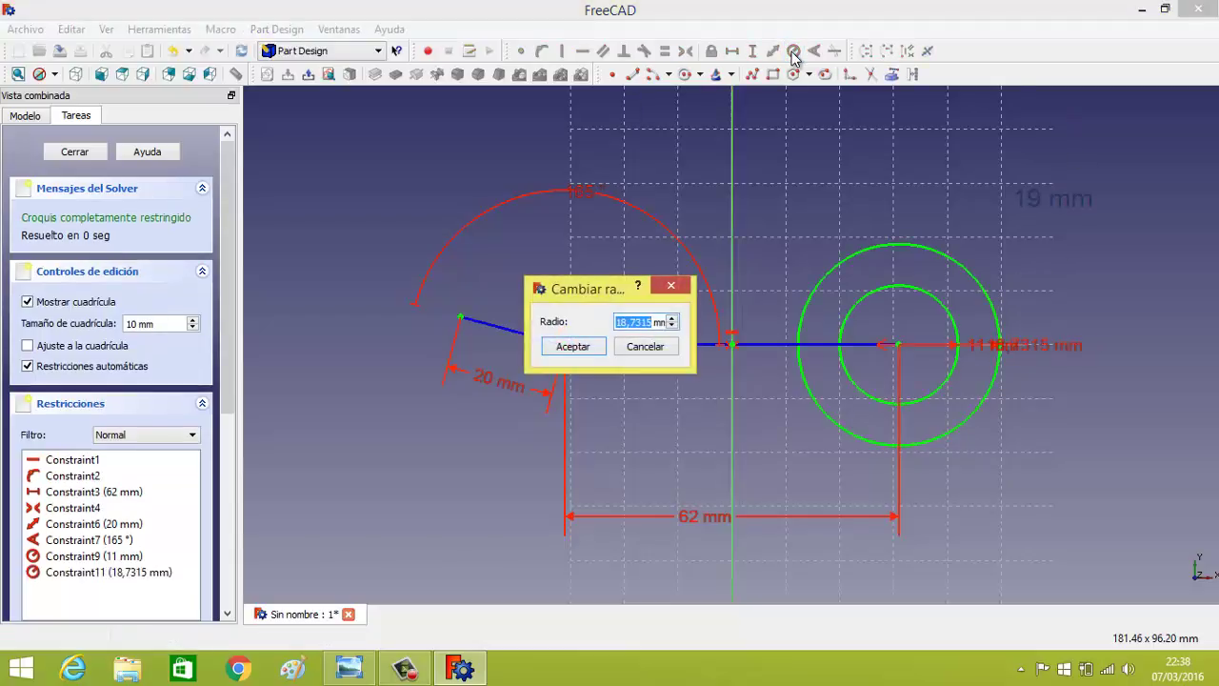
{"action": "type", "text": "19"}
{"action": "key", "text": "Return"}
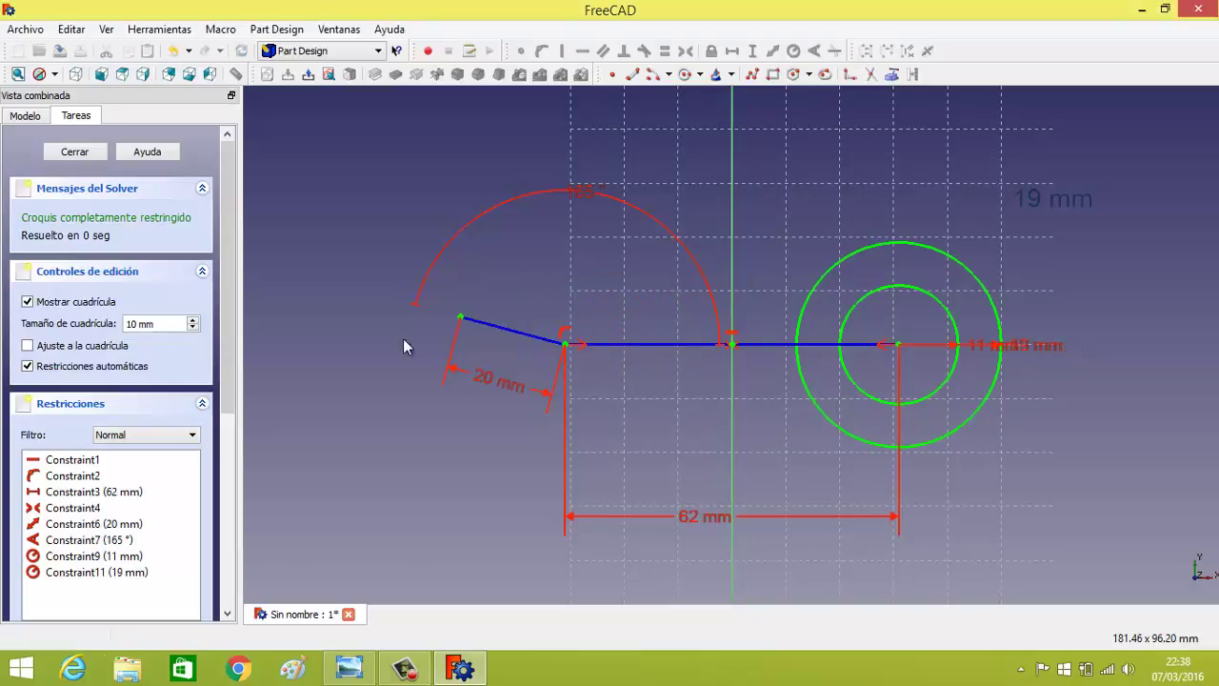
- Draw a 25 mm radius circle centred on the 62 mm line's left end
{"action": "left_click", "coordinate": [684, 80]}
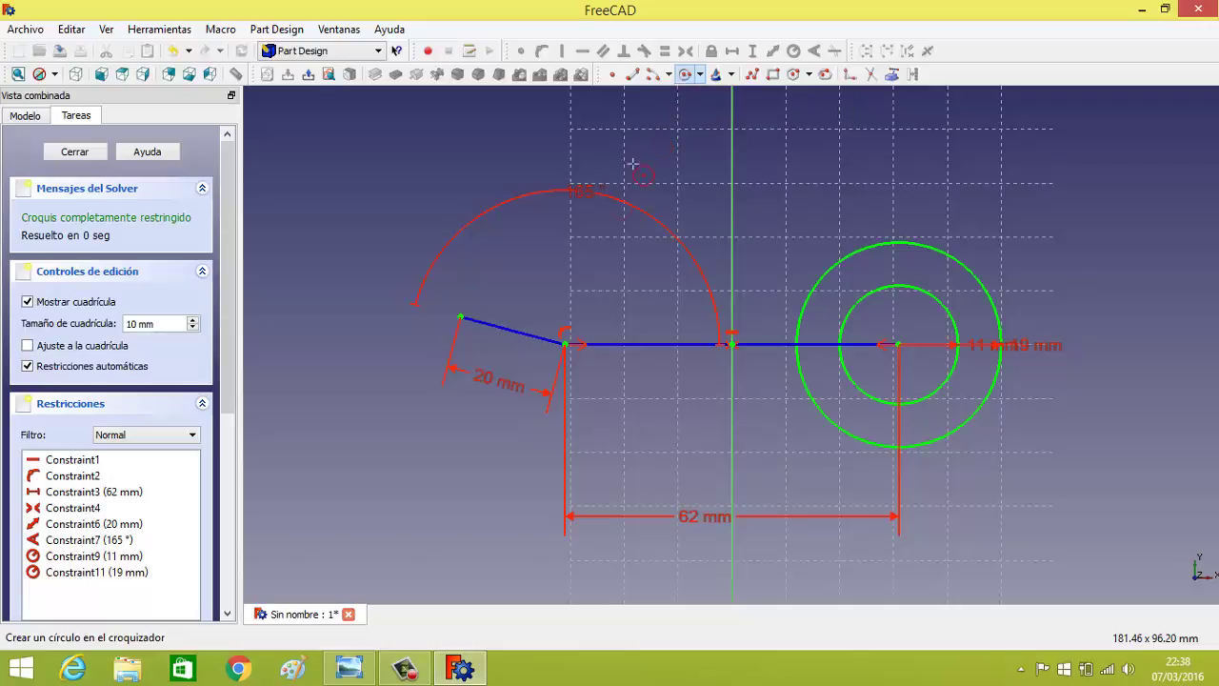
{"action": "left_click", "coordinate": [566, 343]}
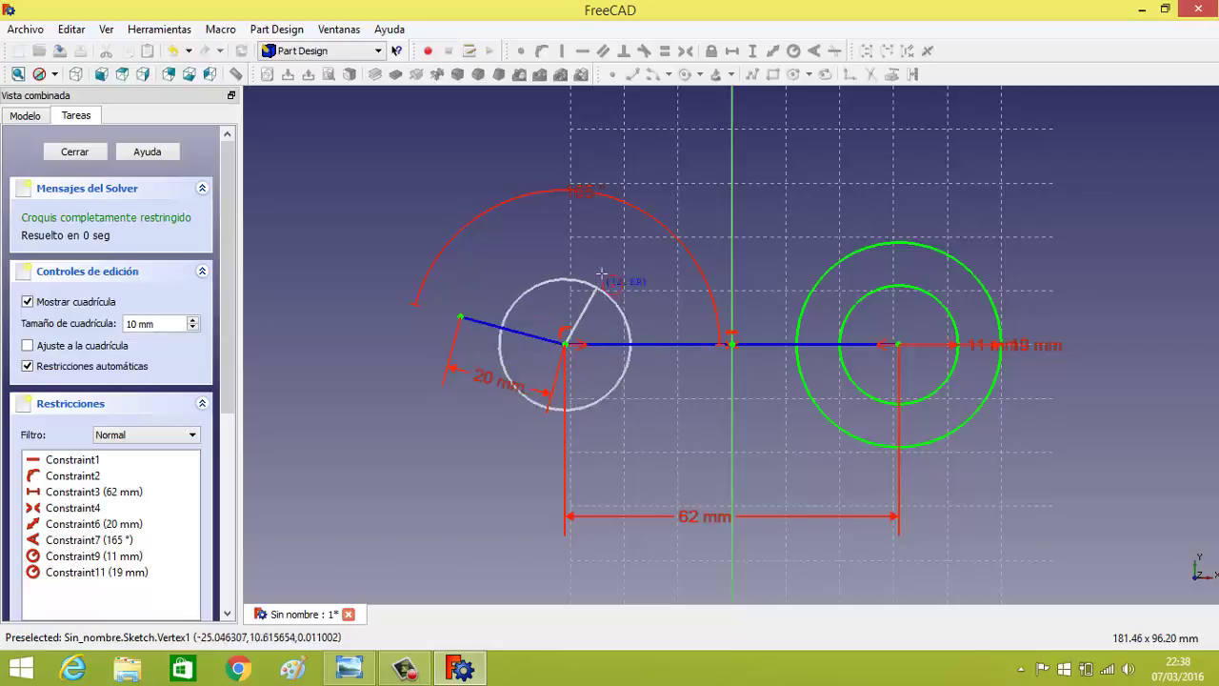
{"action": "left_click", "coordinate": [628, 226]}
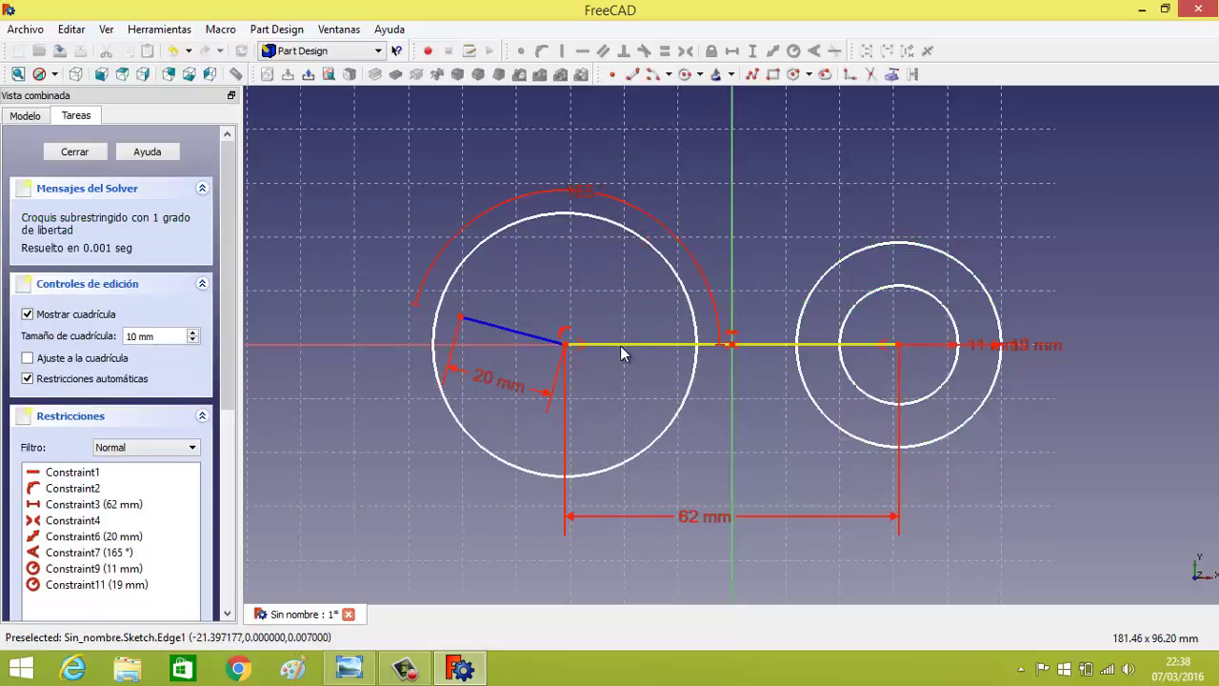
{"action": "left_click", "coordinate": [633, 233]}
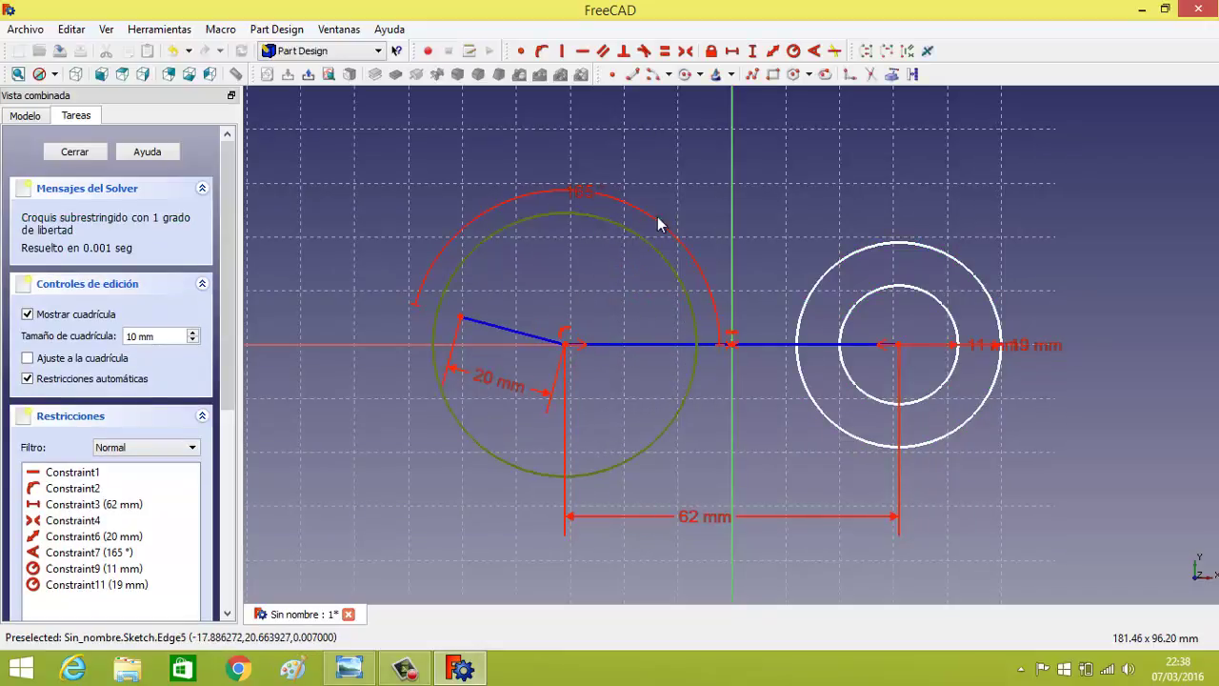
{"action": "left_click", "coordinate": [794, 51]}
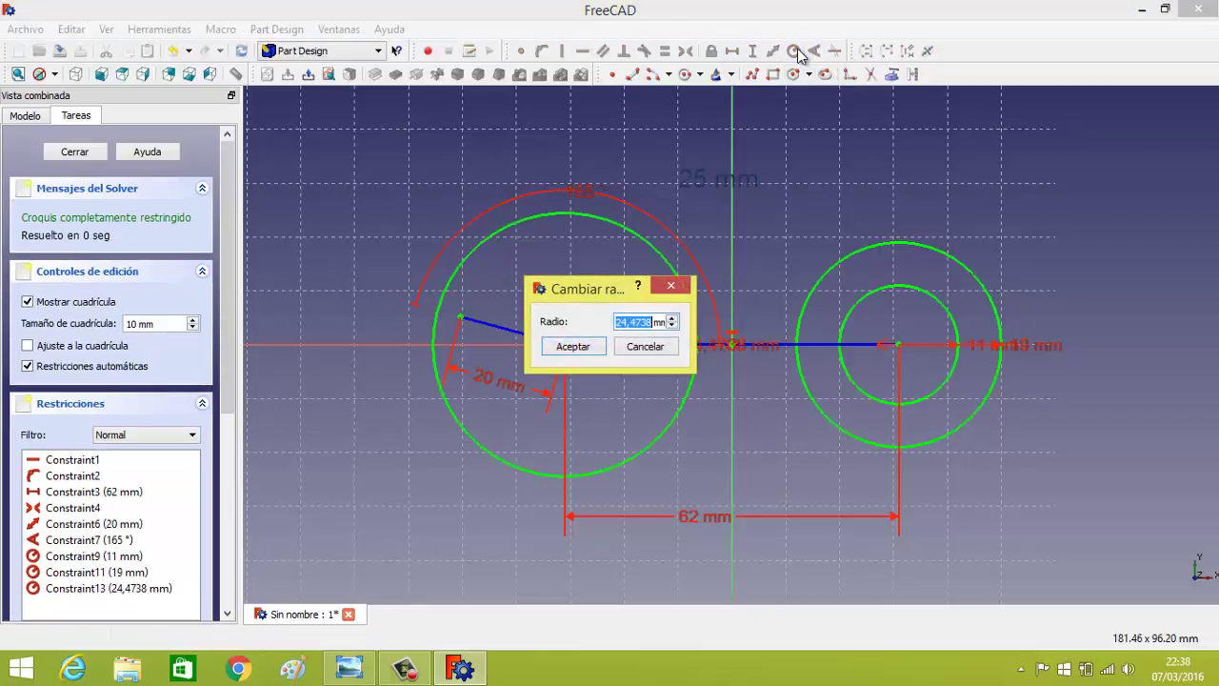
{"action": "type", "text": "25"}
{"action": "key", "text": "Return"}
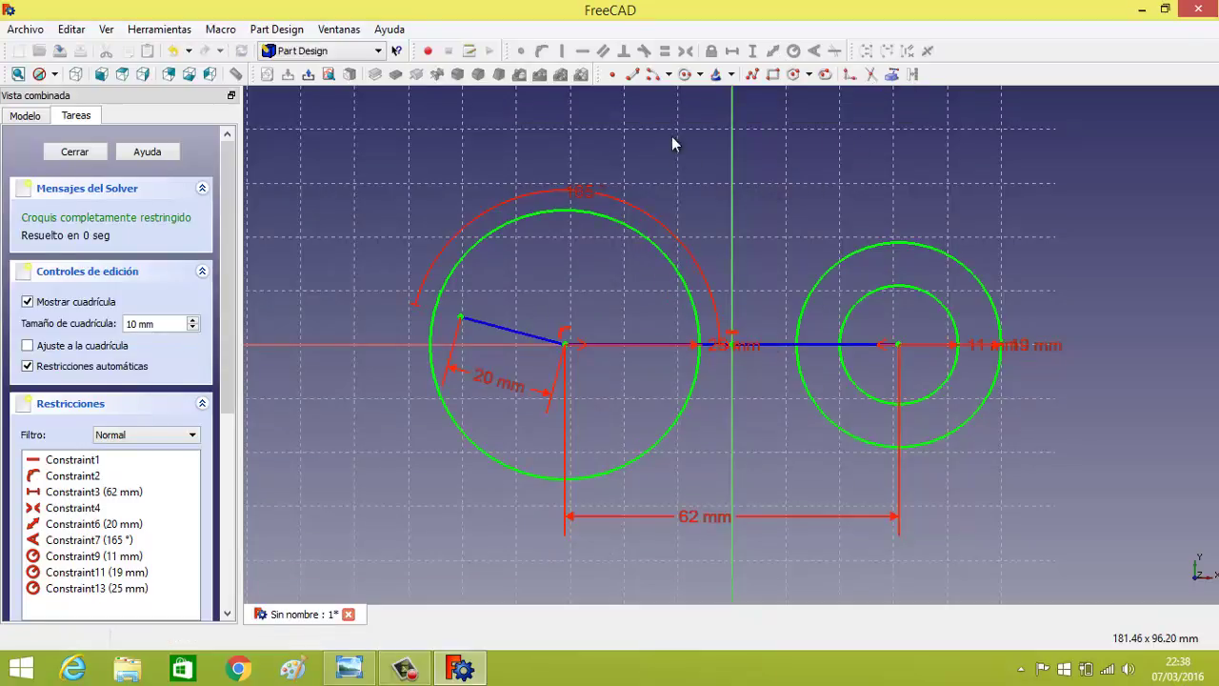
- Draw a regular hexagon centred on the left circle's centre, with one corner on the slanted line
{"action": "left_click", "coordinate": [796, 80]}
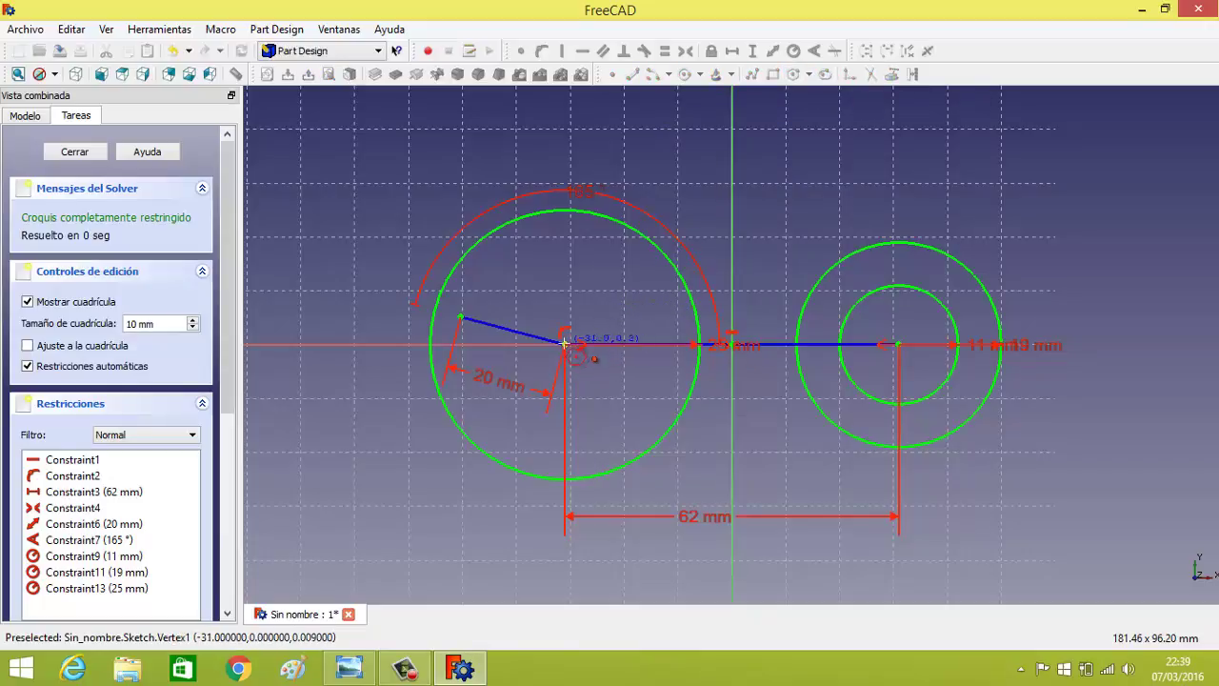
{"action": "left_click", "coordinate": [565, 341]}
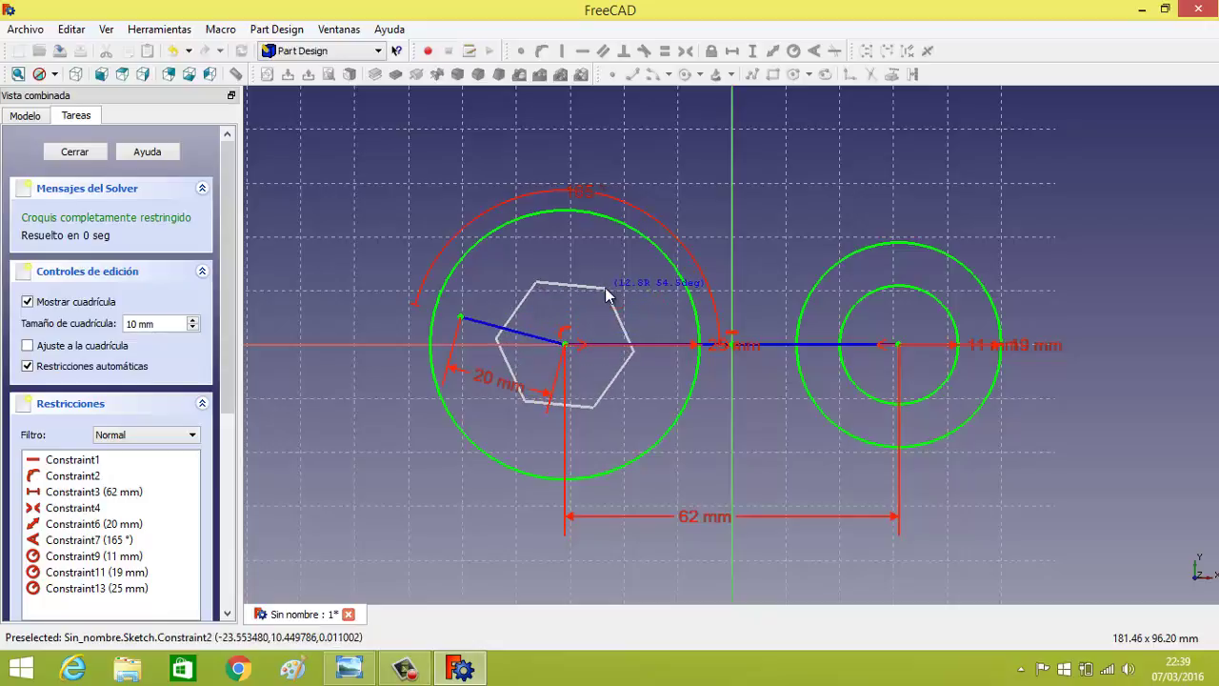
{"action": "left_click", "coordinate": [605, 287]}
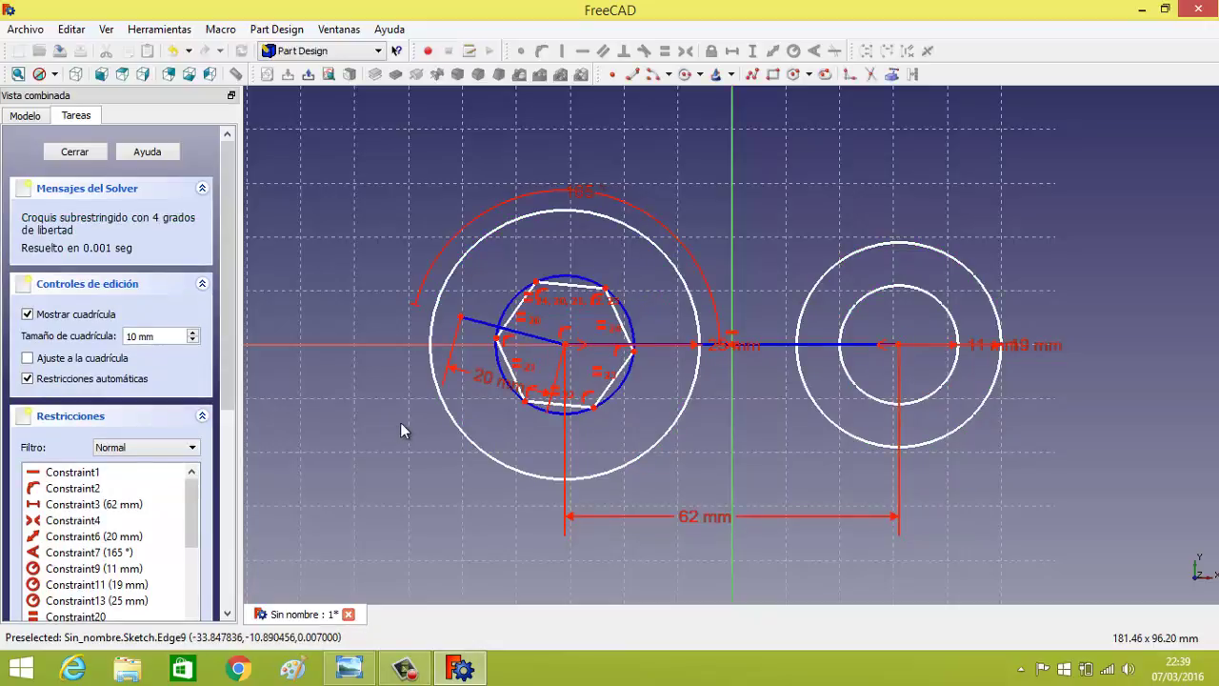
{"action": "left_click", "coordinate": [497, 340]}
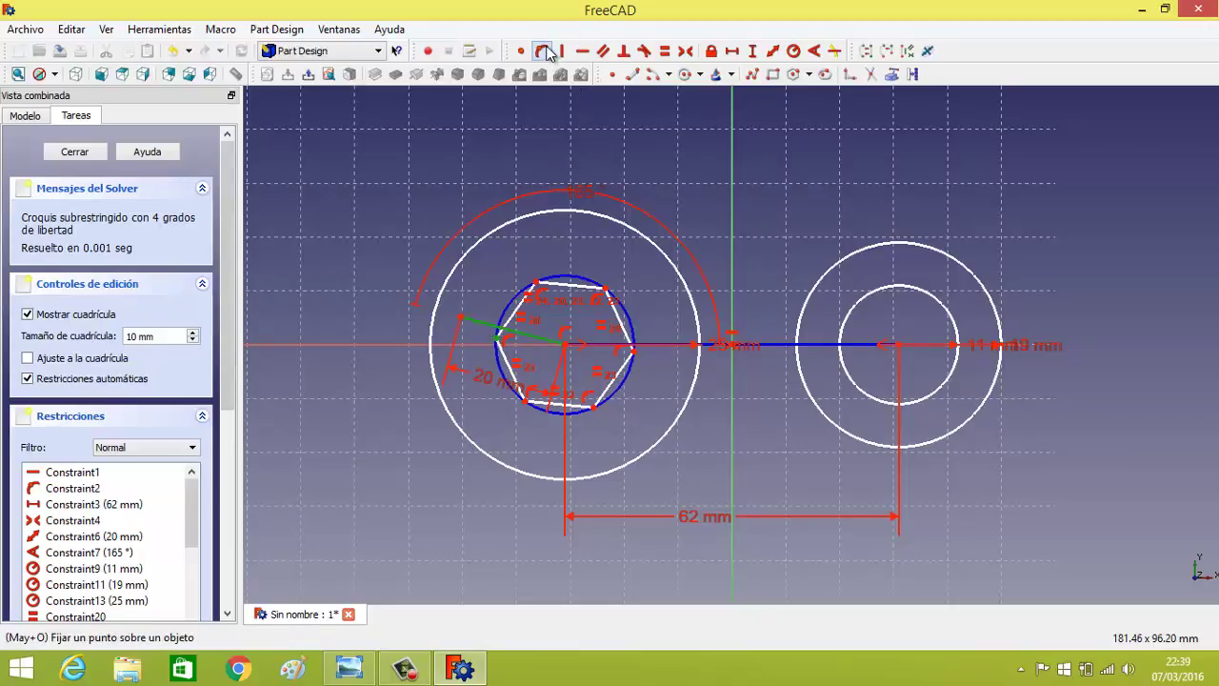
{"action": "left_click", "coordinate": [540, 53]}
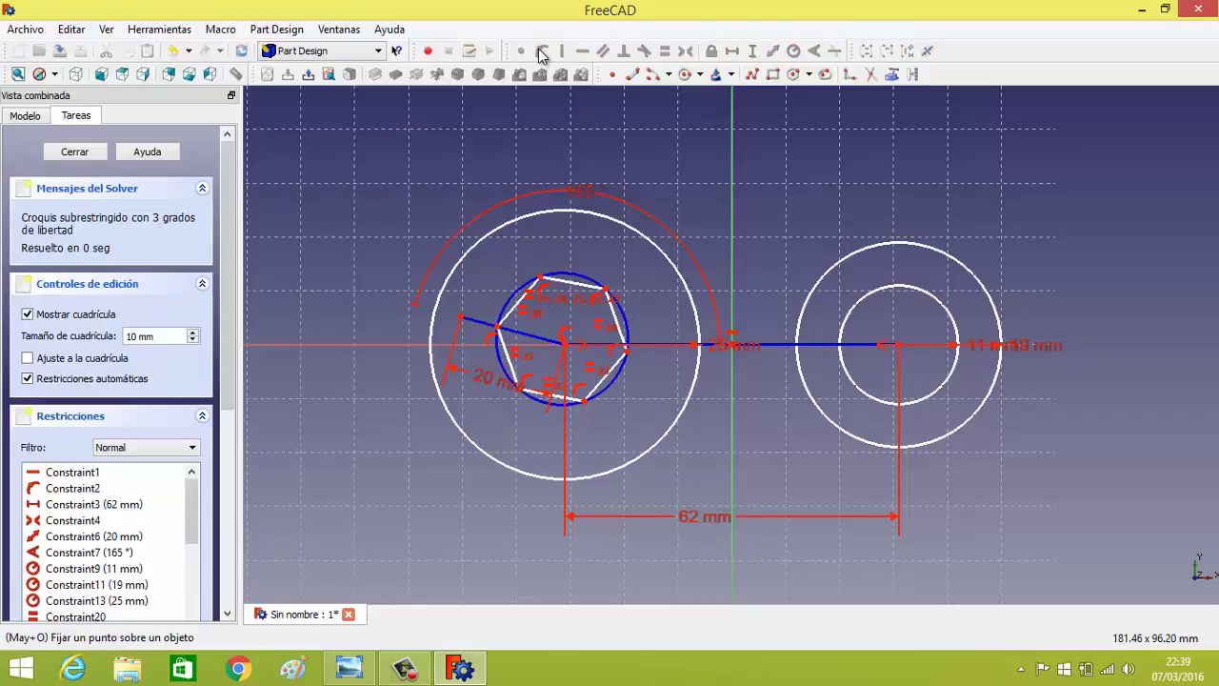
- Make the chosen point coincide with the hexagon's centre, then select two opposite hexagon corners
{"action": "scroll", "coordinate": [657, 416], "scroll_direction": "up", "scroll_amount": 2}
{"action": "scroll", "coordinate": [658, 416], "scroll_direction": "up", "scroll_amount": 2}
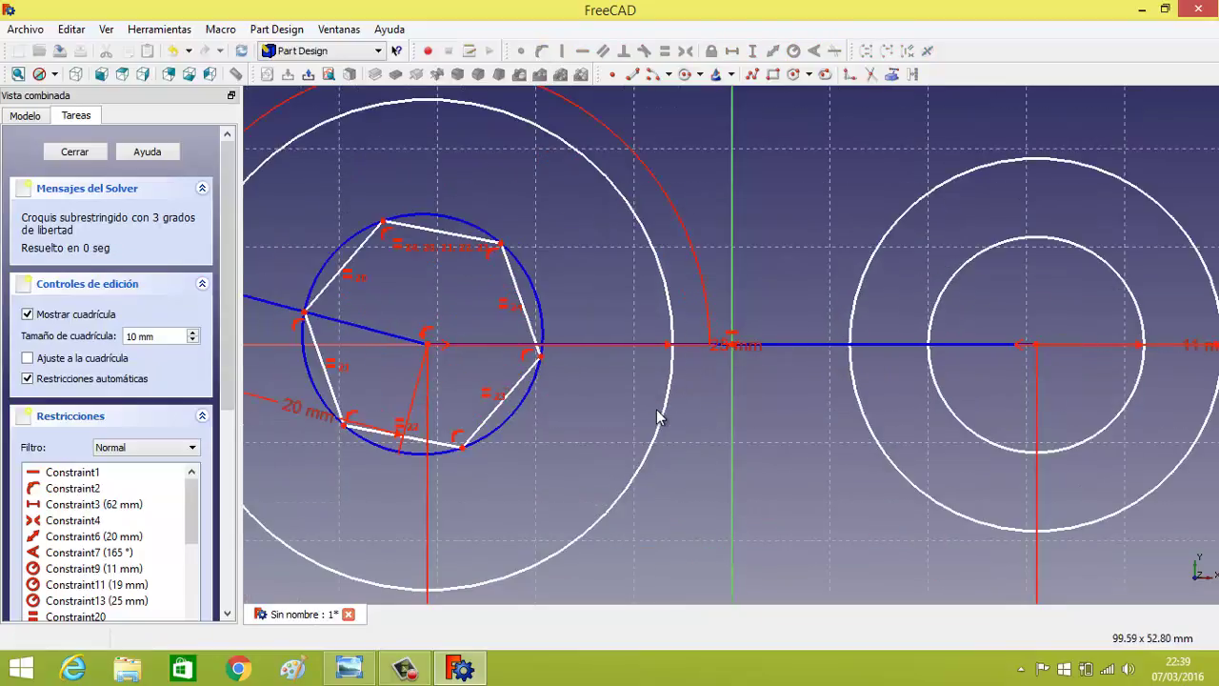
{"action": "left_click", "coordinate": [425, 343]}
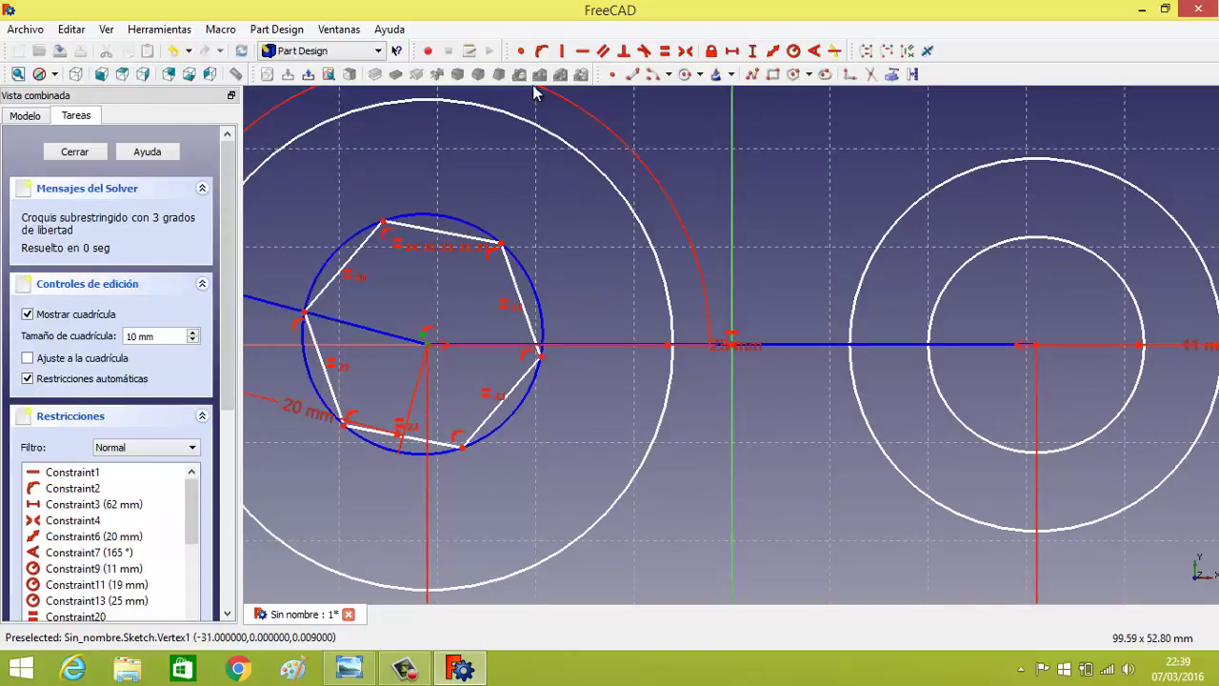
{"action": "left_click", "coordinate": [521, 52]}
{"action": "scroll", "coordinate": [611, 276], "scroll_direction": "down", "scroll_amount": 1}
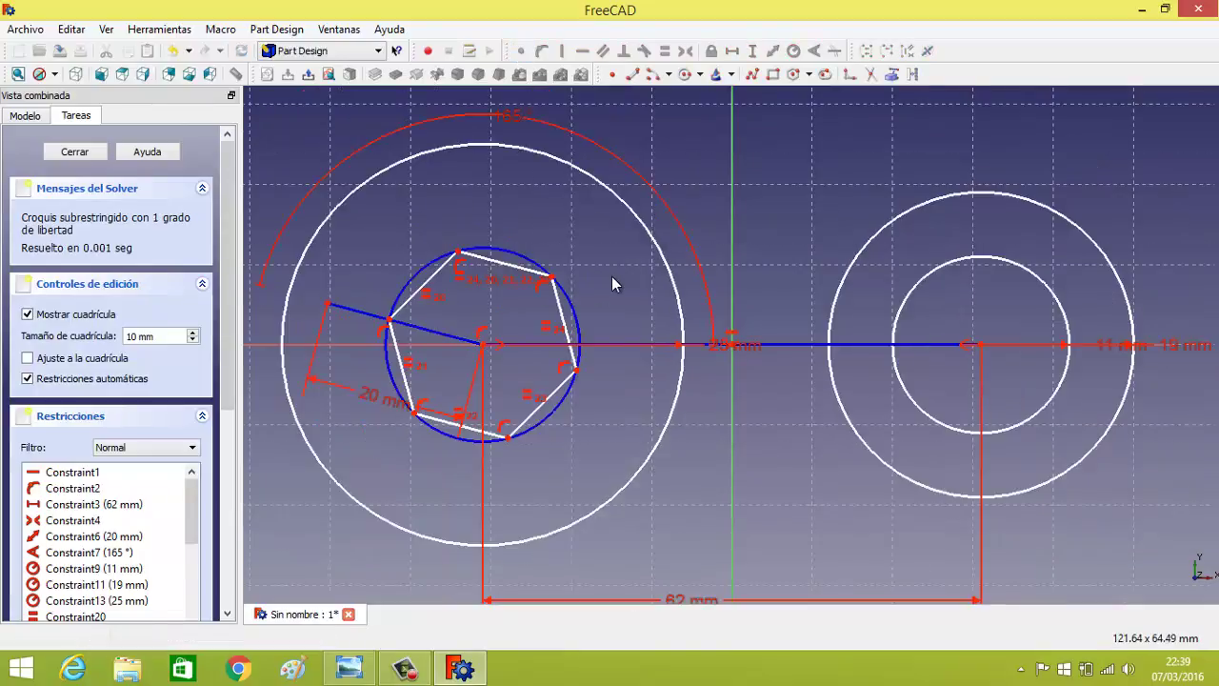
{"action": "scroll", "coordinate": [611, 277], "scroll_direction": "down", "scroll_amount": 1}
{"action": "scroll", "coordinate": [636, 291], "scroll_direction": "down", "scroll_amount": 1}
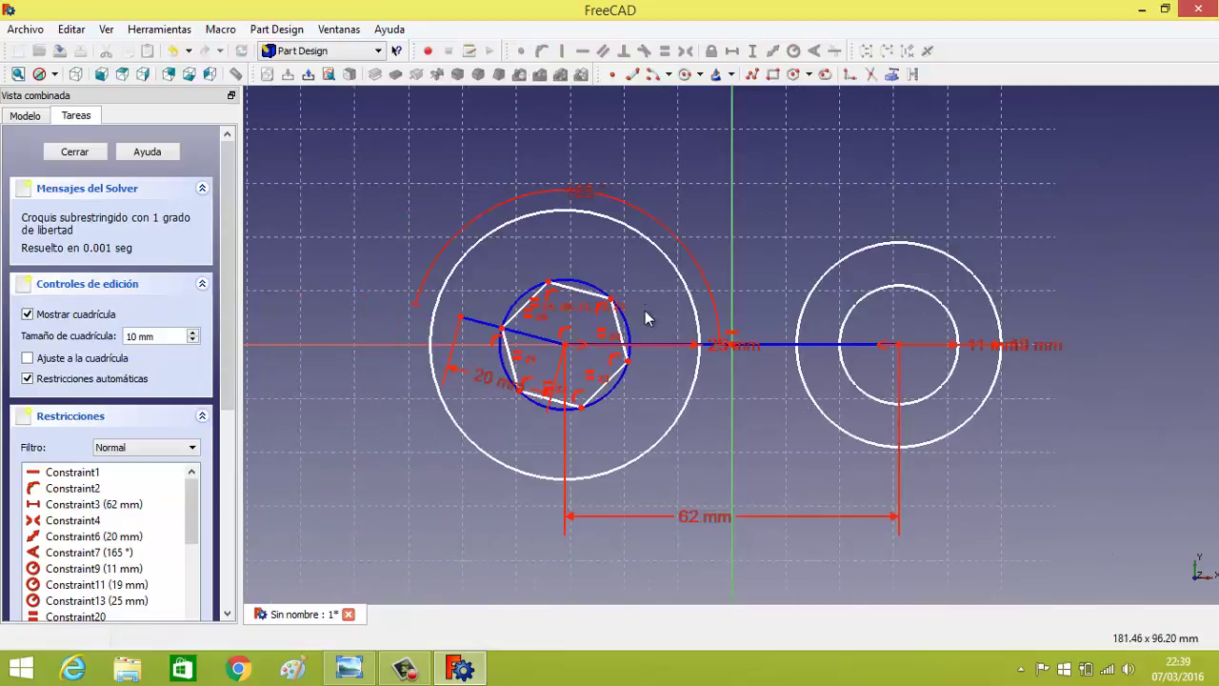
{"action": "left_click", "coordinate": [549, 284]}
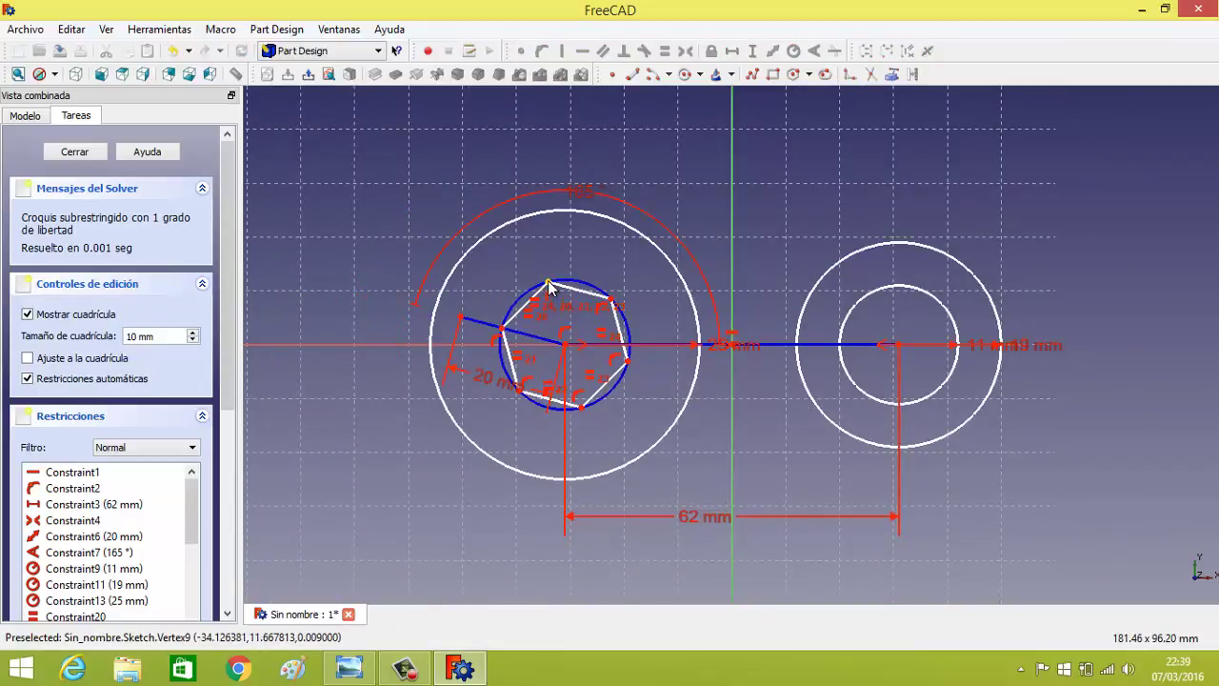
{"action": "left_click", "coordinate": [519, 389]}
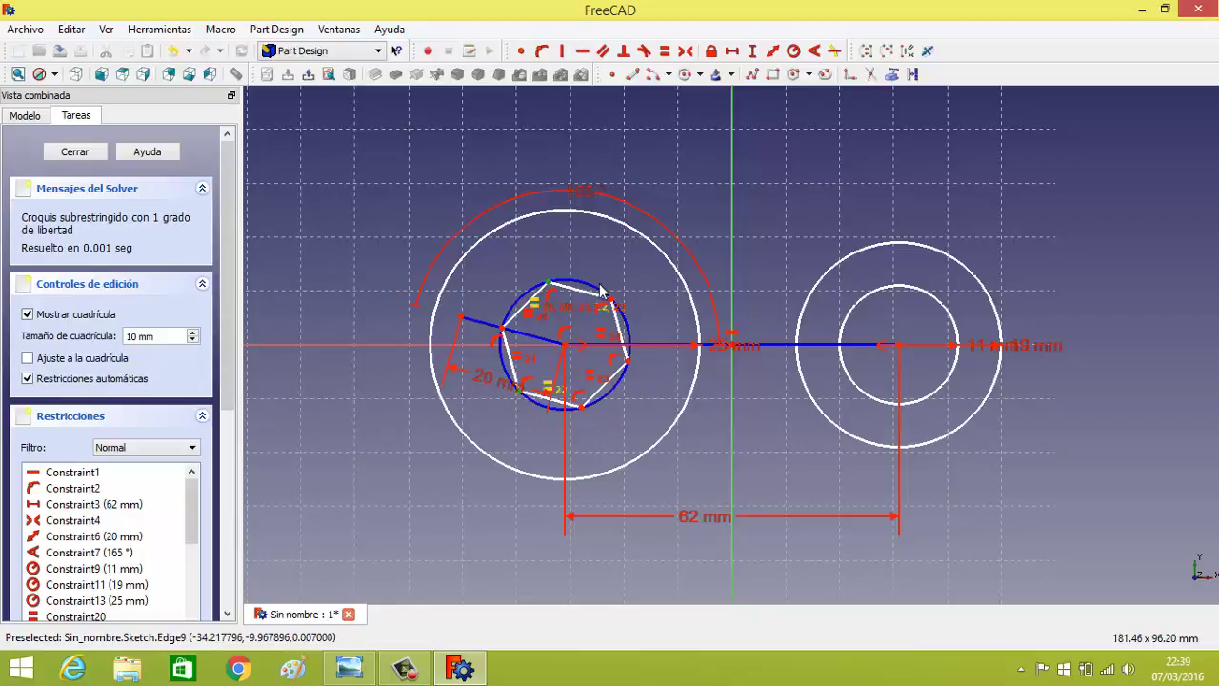
- Set 32 mm between opposite hexagon corners and move the 32 mm and 20 mm labels outside
{"action": "left_click", "coordinate": [773, 52]}
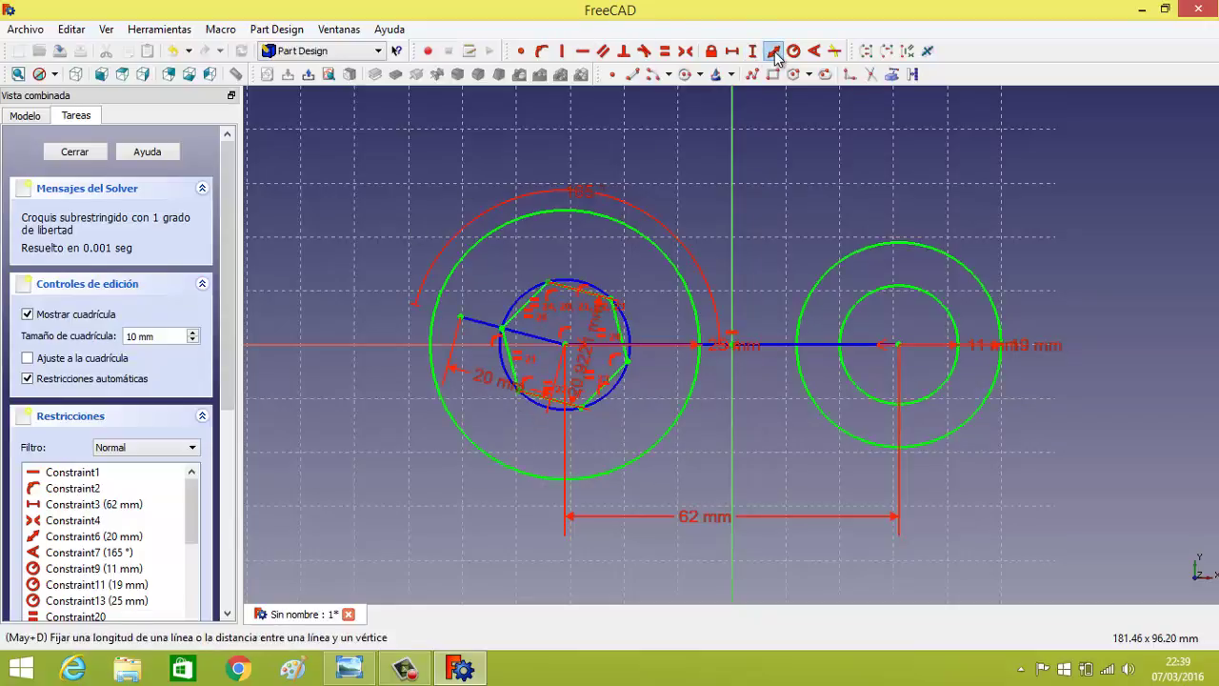
{"action": "type", "text": "32"}
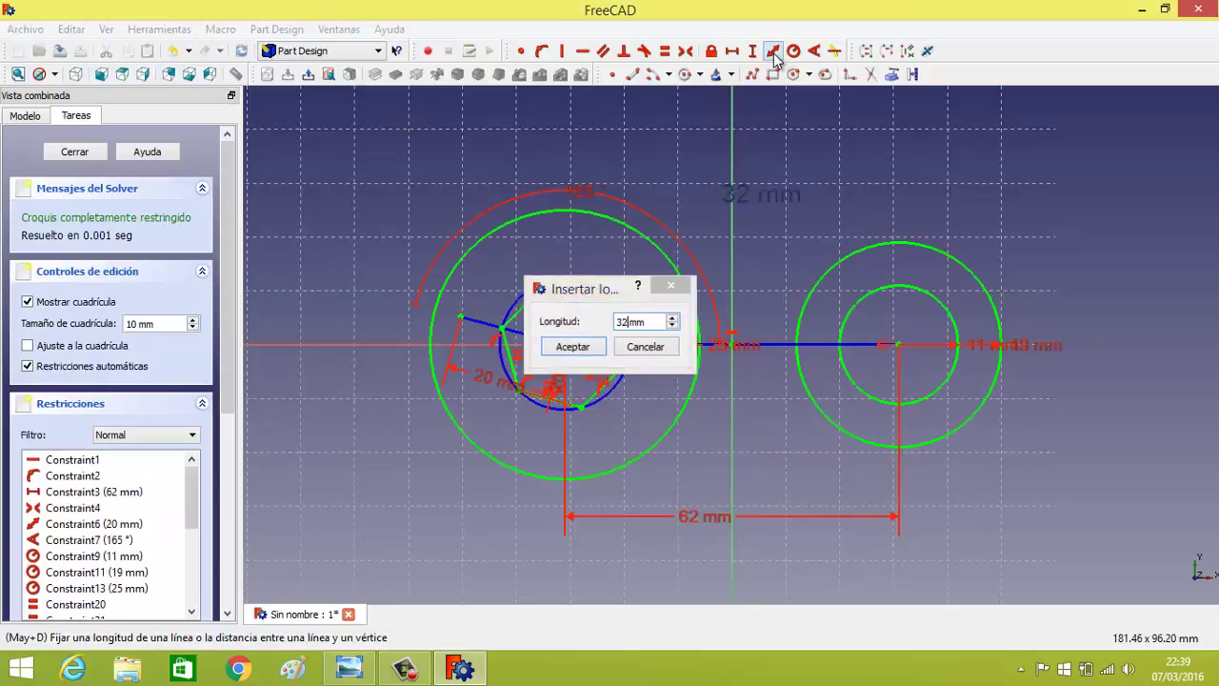
{"action": "key", "text": "Return"}
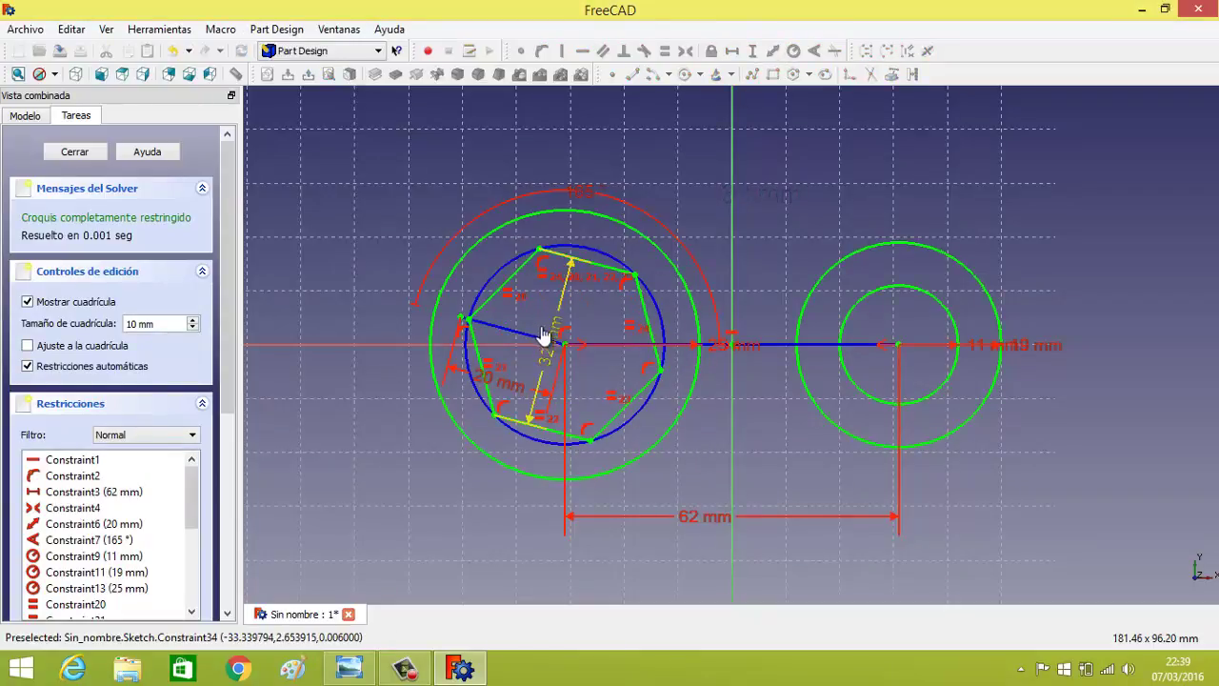
{"action": "left_click_drag", "start_coordinate": [550, 345], "coordinate": [362, 299]}
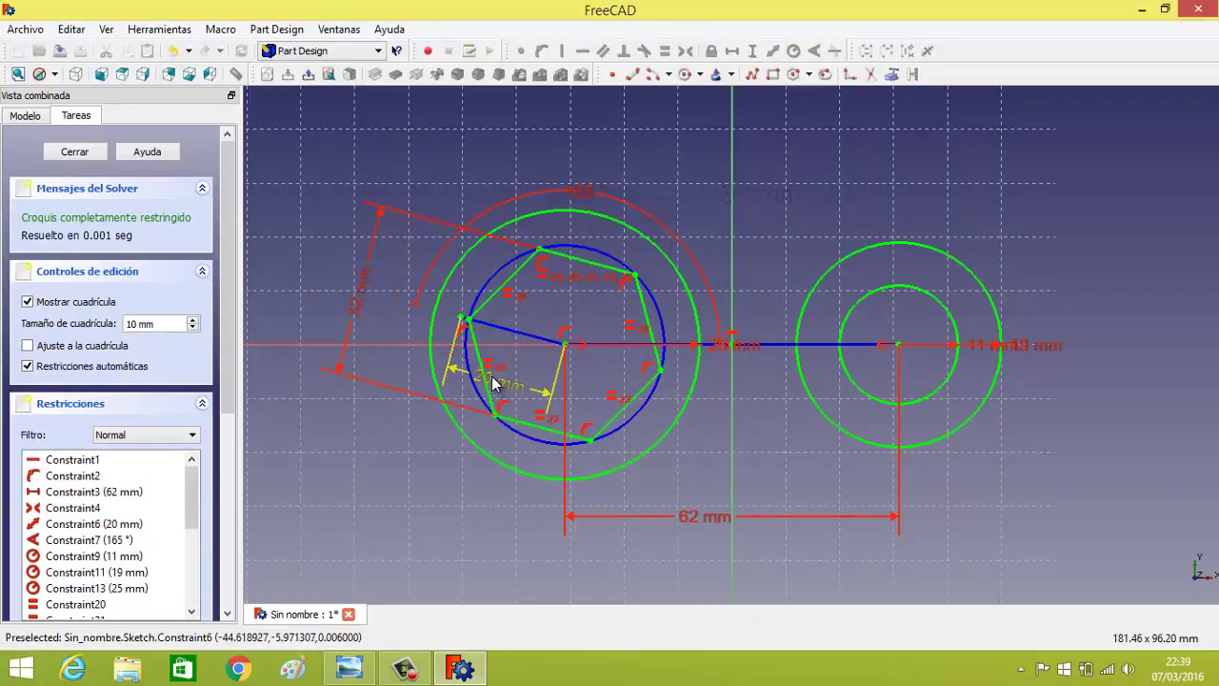
{"action": "left_click_drag", "start_coordinate": [485, 400], "coordinate": [447, 495]}
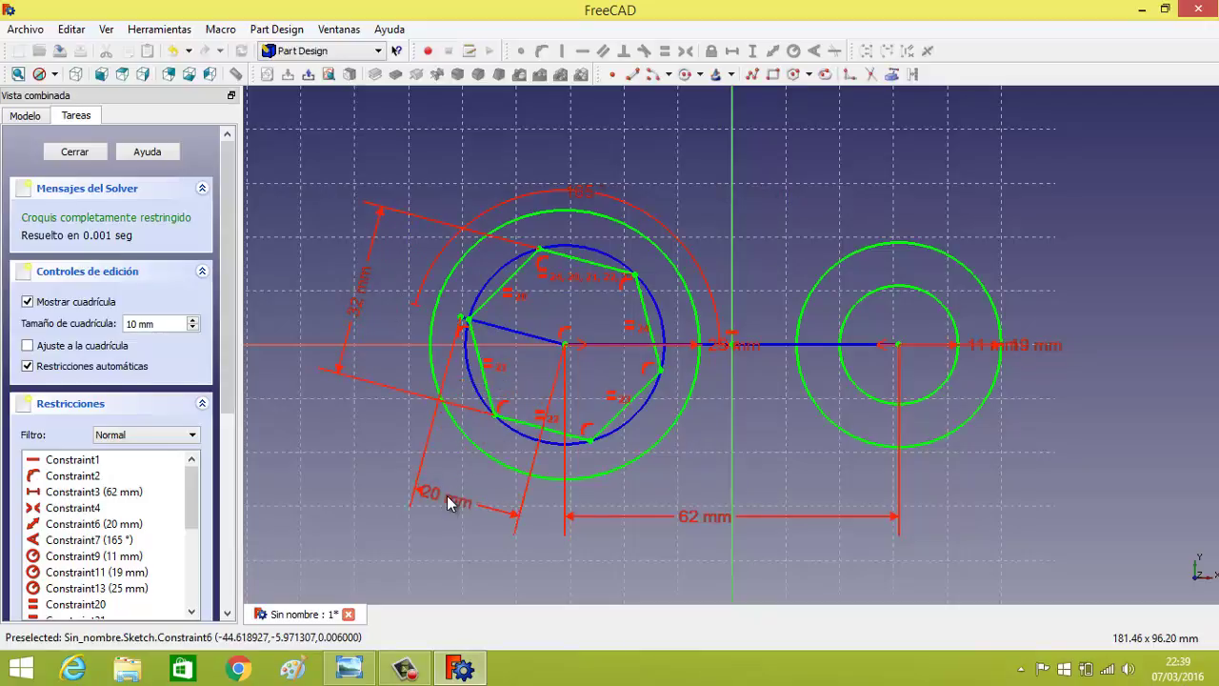
{"action": "scroll", "coordinate": [1145, 403], "scroll_direction": "down", "scroll_amount": 1}
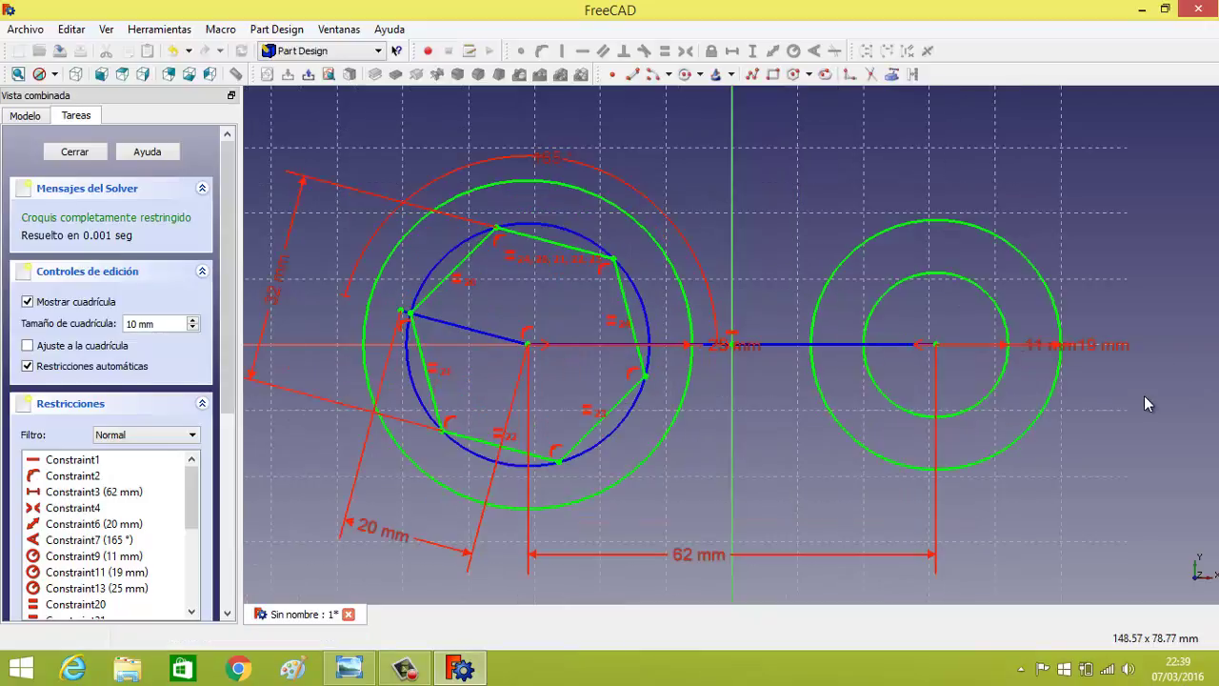
{"action": "scroll", "coordinate": [1145, 403], "scroll_direction": "down", "scroll_amount": 1}
{"action": "scroll", "coordinate": [1145, 403], "scroll_direction": "down", "scroll_amount": 1}
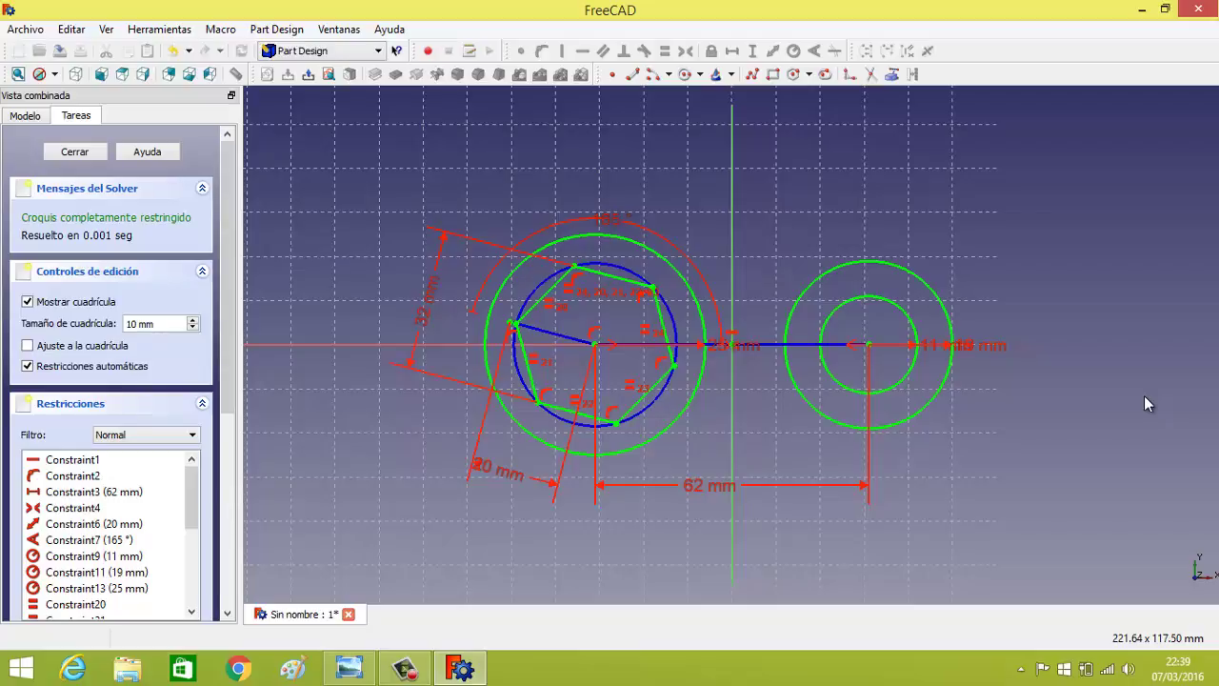
{"action": "scroll", "coordinate": [1144, 396], "scroll_direction": "down", "scroll_amount": 3}
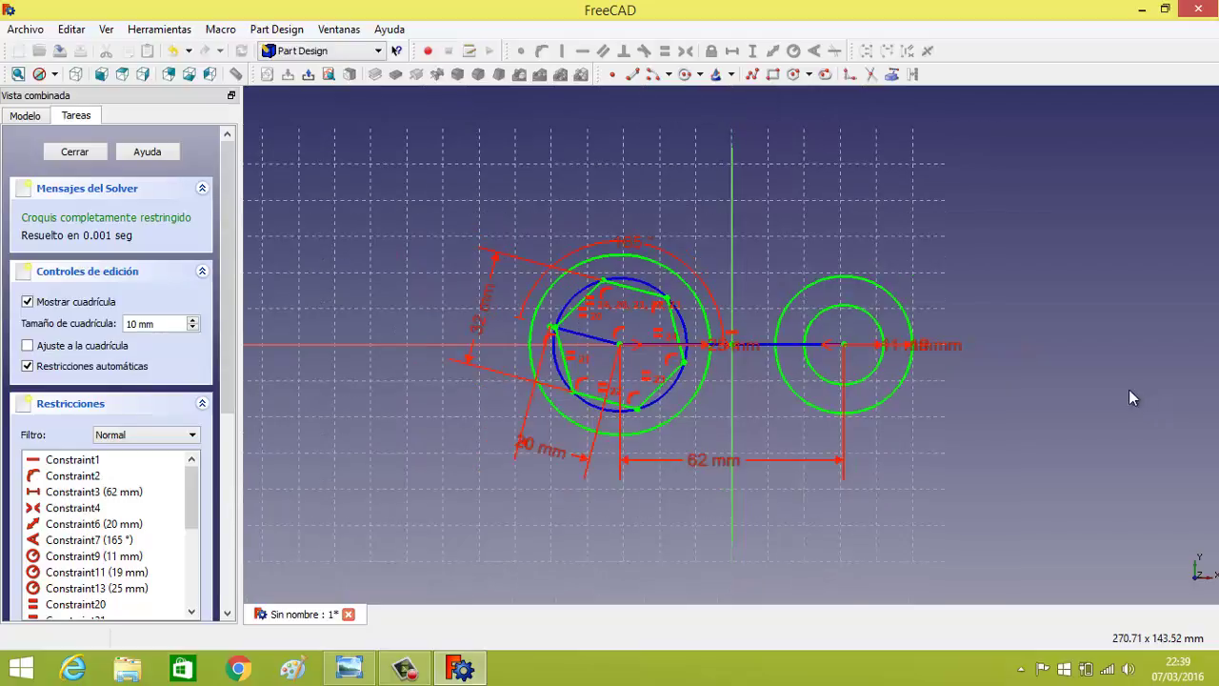
- Draw the lower arc linking the 25 mm left circle to the 19 mm right circle
{"action": "left_click", "coordinate": [653, 74]}
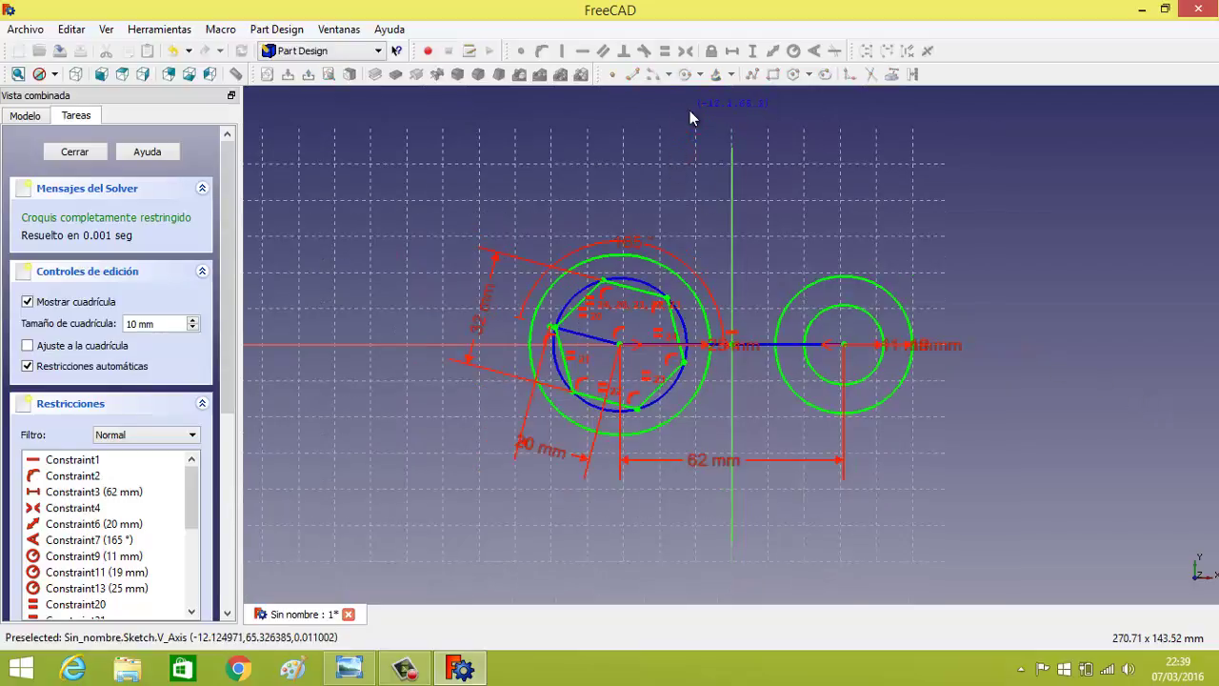
{"action": "left_click", "coordinate": [688, 109]}
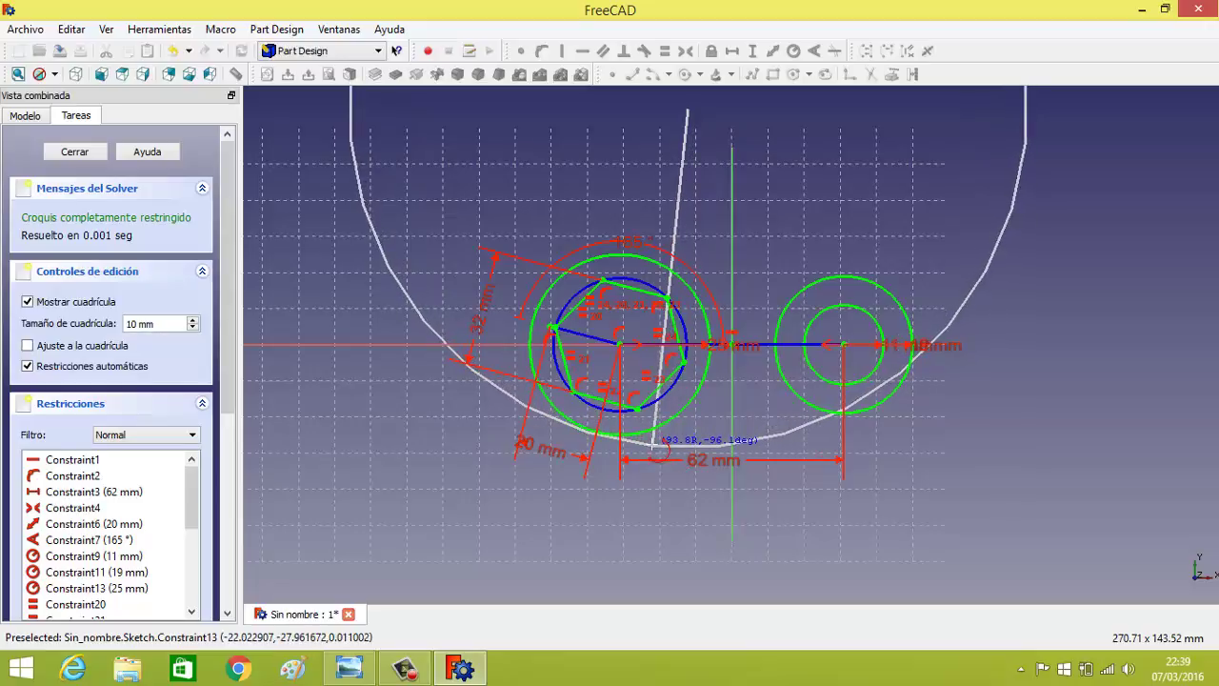
{"action": "left_click", "coordinate": [653, 443]}
{"action": "left_click", "coordinate": [822, 419]}
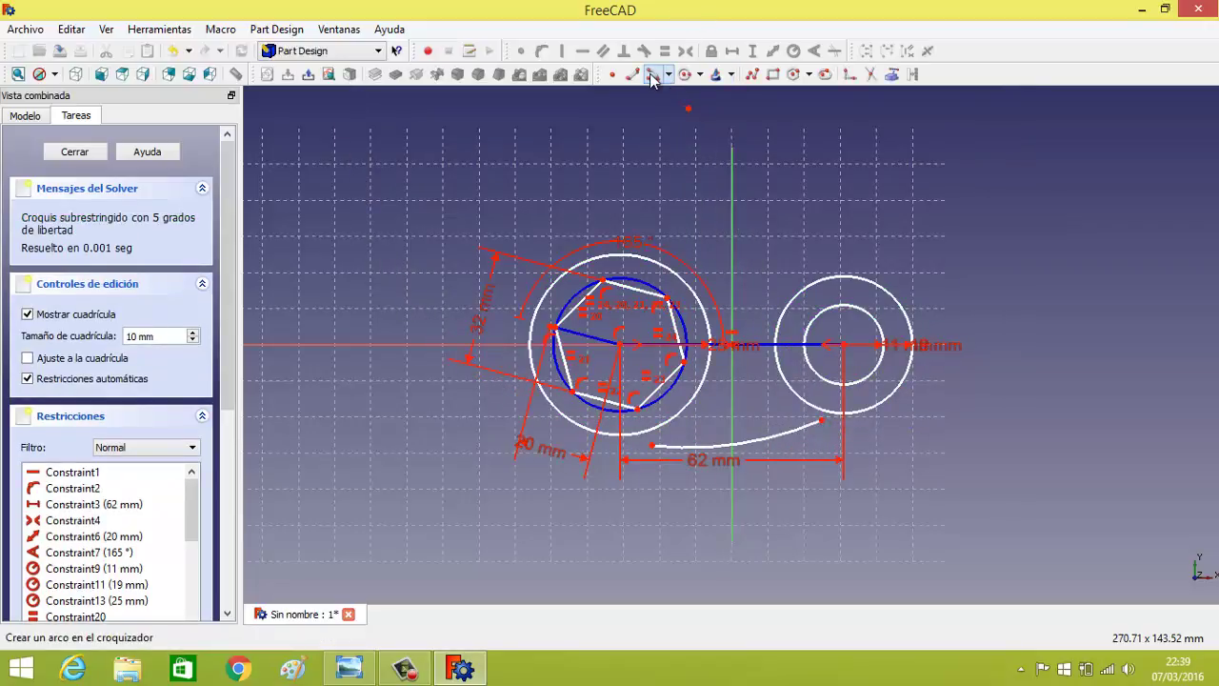
- Draw the upper connecting arc and pull the 165° angle label closer to the circle
{"action": "left_click", "coordinate": [652, 76]}
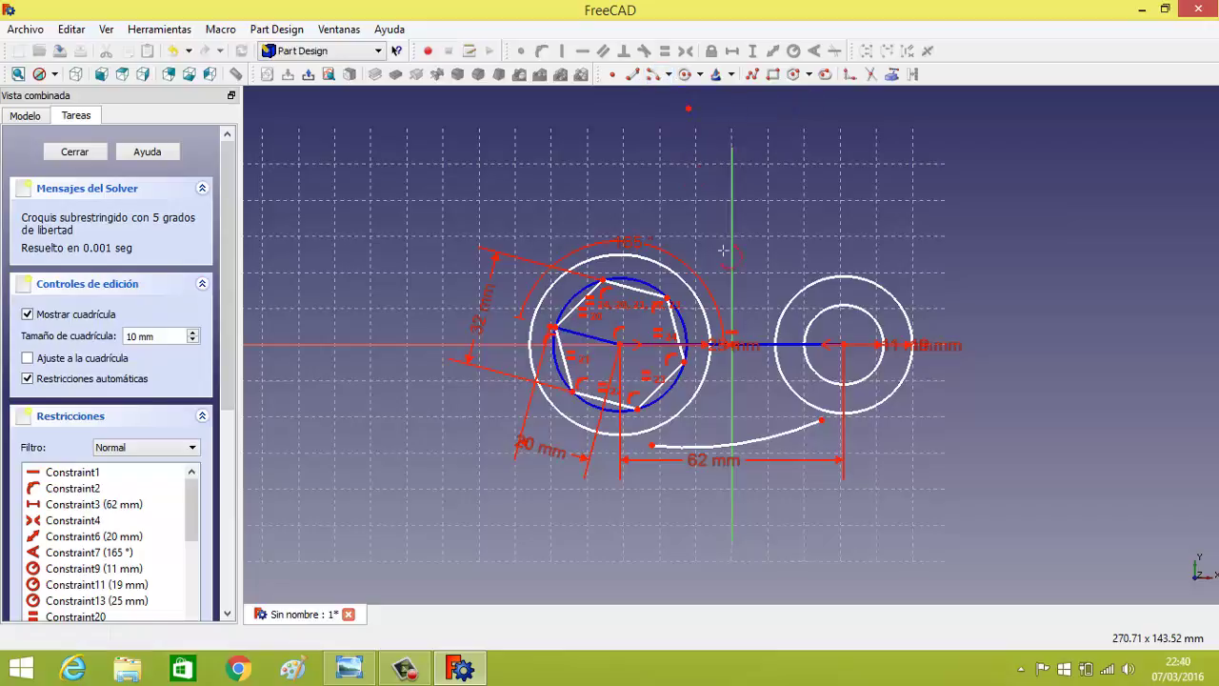
{"action": "left_click", "coordinate": [755, 178]}
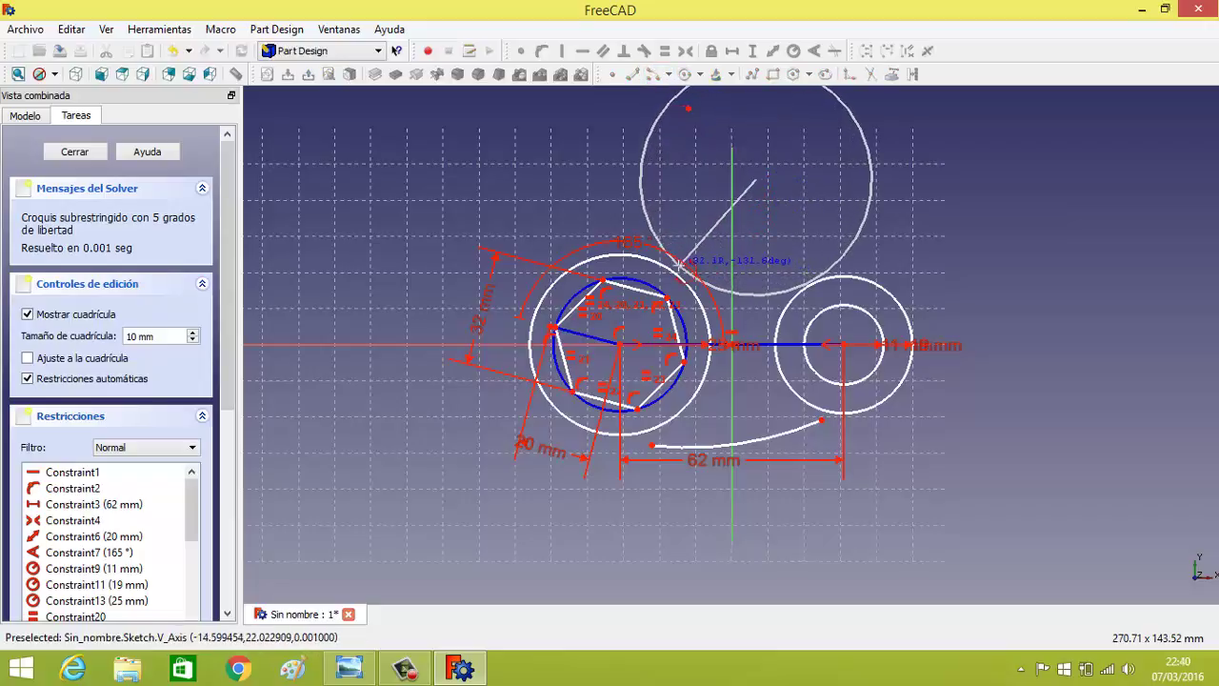
{"action": "left_click", "coordinate": [680, 262]}
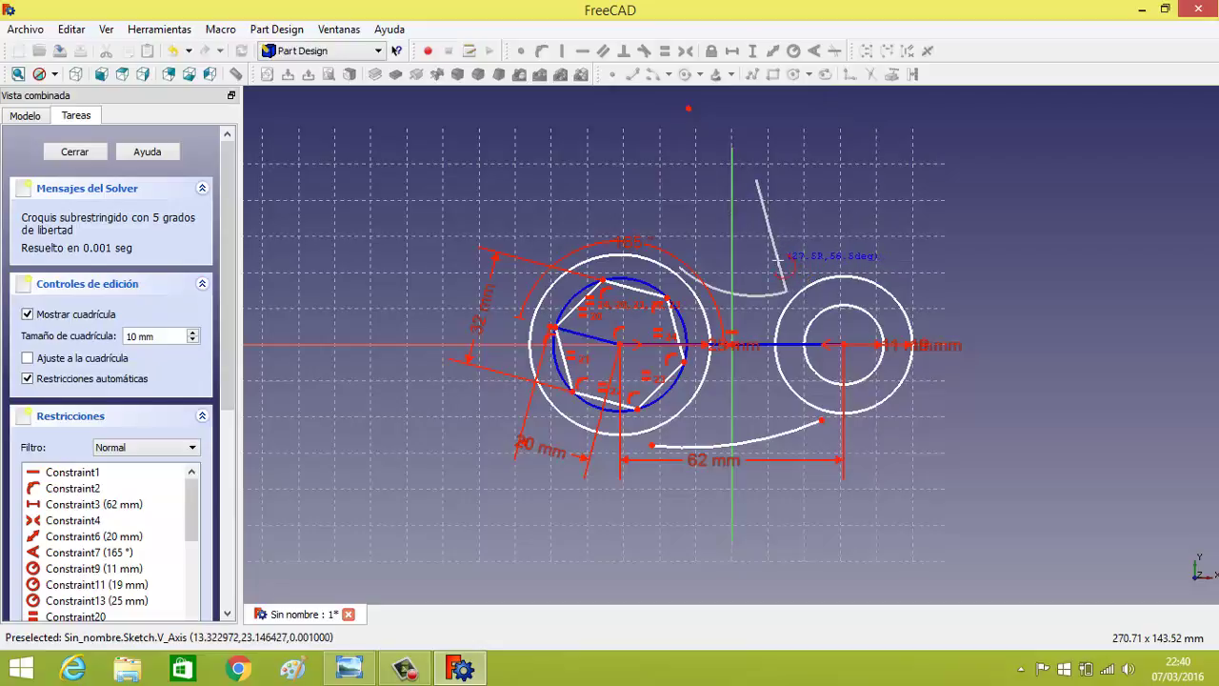
{"action": "left_click", "coordinate": [784, 261]}
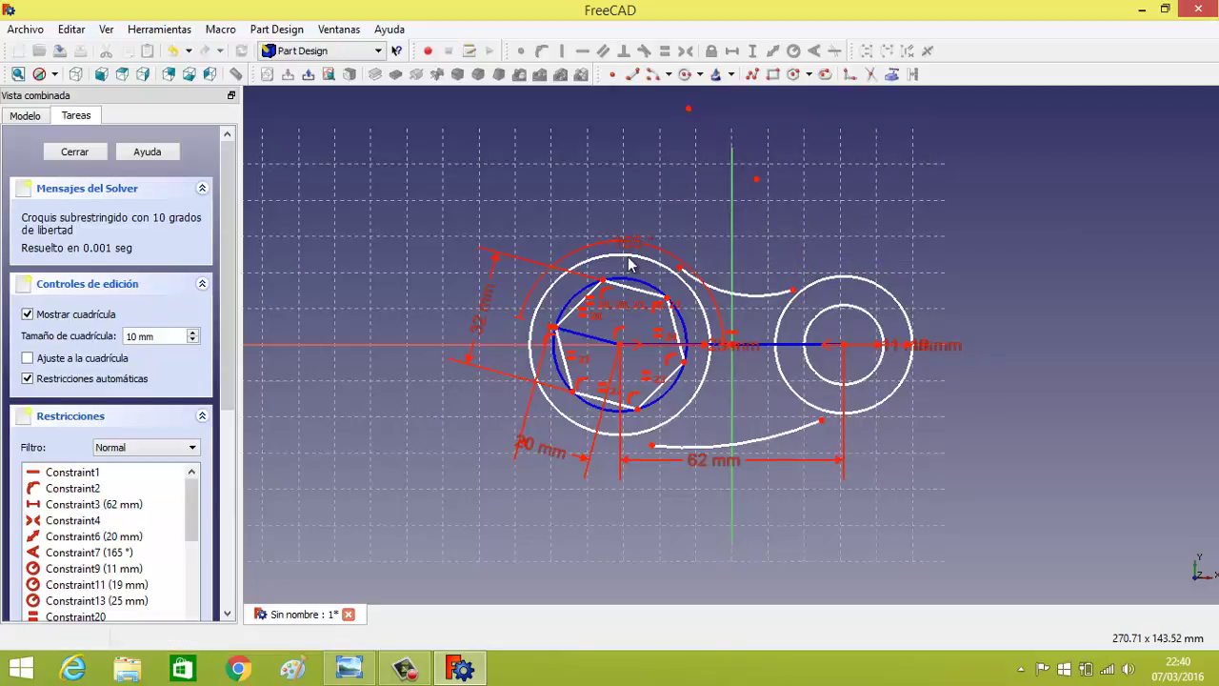
{"action": "mouse_move", "coordinate": [629, 250]}
{"action": "left_mouse_down"}
{"action": "mouse_move", "coordinate": [581, 309]}
{"action": "mouse_move", "coordinate": [603, 260]}
{"action": "mouse_move", "coordinate": [564, 297]}
{"action": "left_mouse_up"}
- Place both ends of the lower connecting arc onto the left and right outer circles
{"action": "left_click", "coordinate": [641, 434]}
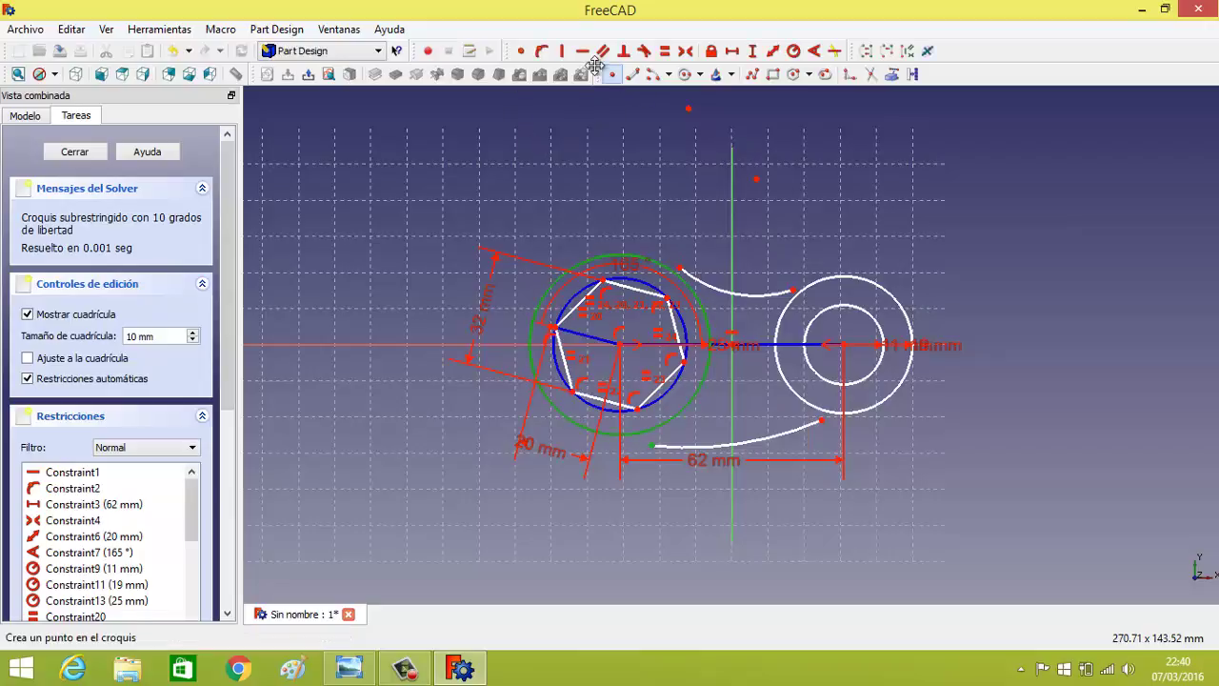
{"action": "left_click", "coordinate": [543, 50]}
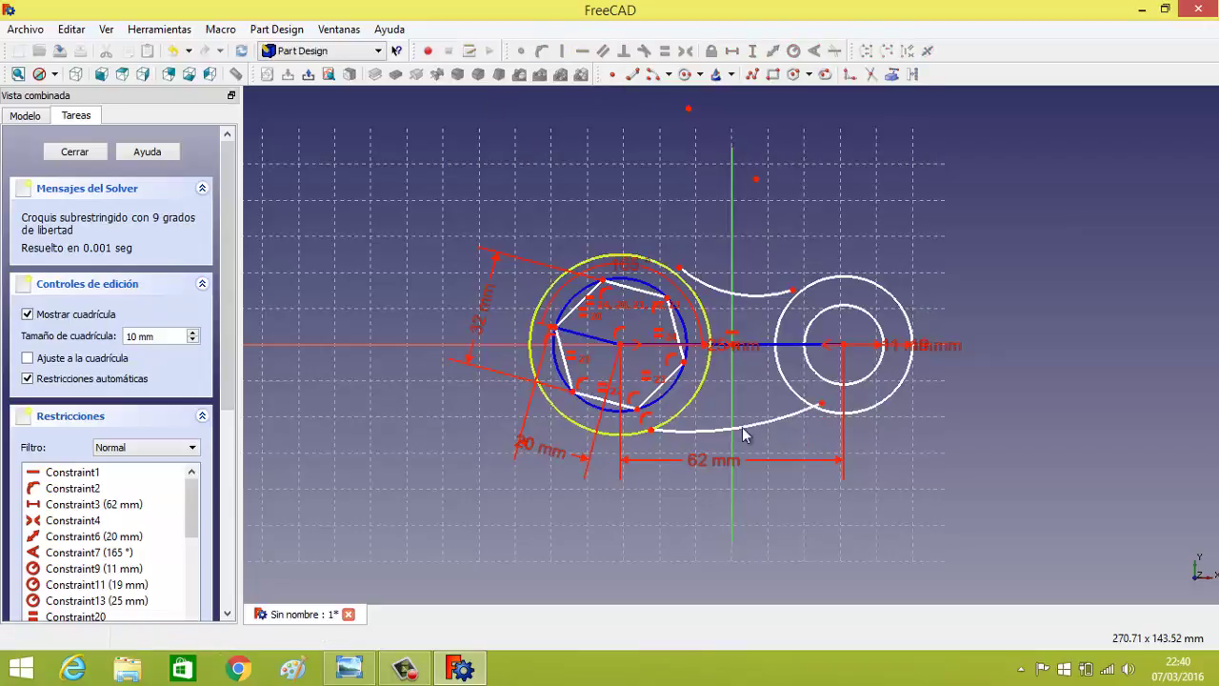
{"action": "left_click", "coordinate": [821, 404]}
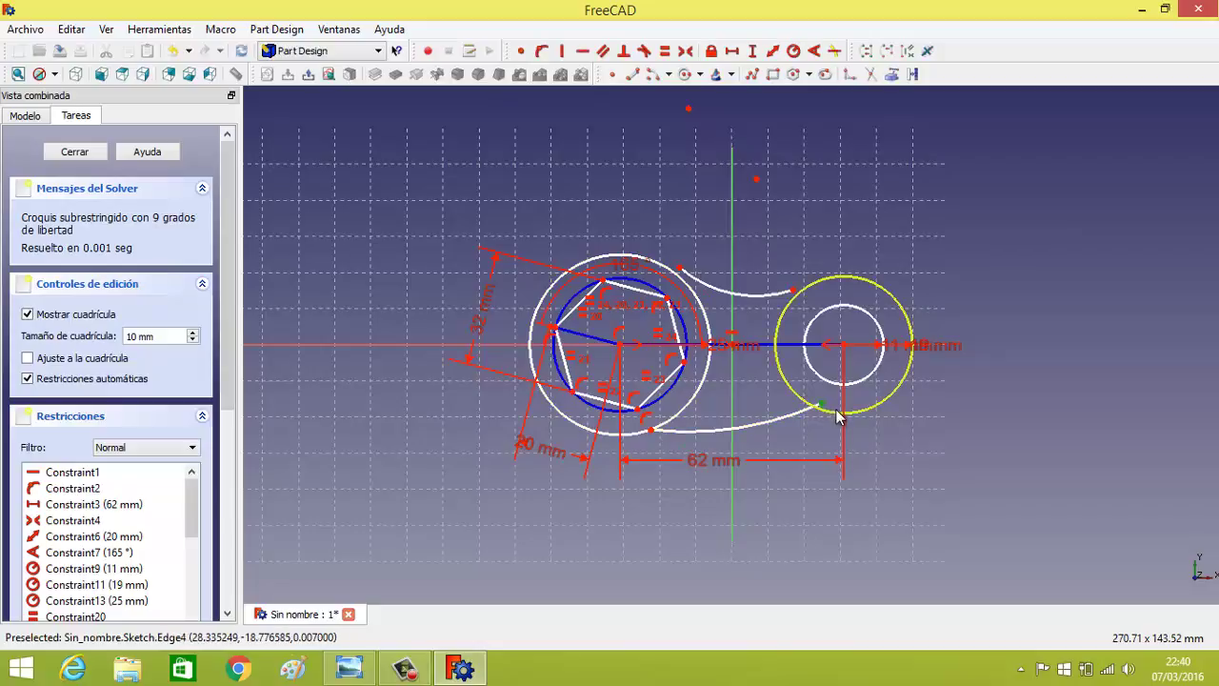
{"action": "left_click", "coordinate": [832, 418]}
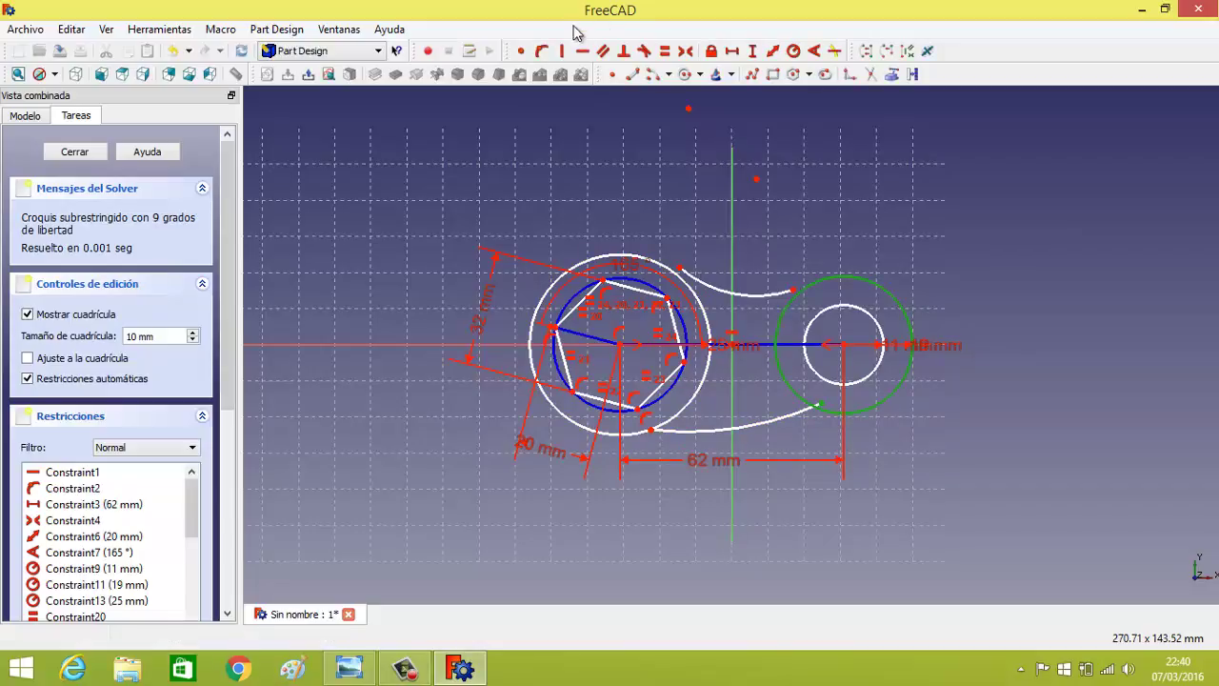
{"action": "left_click", "coordinate": [541, 54]}
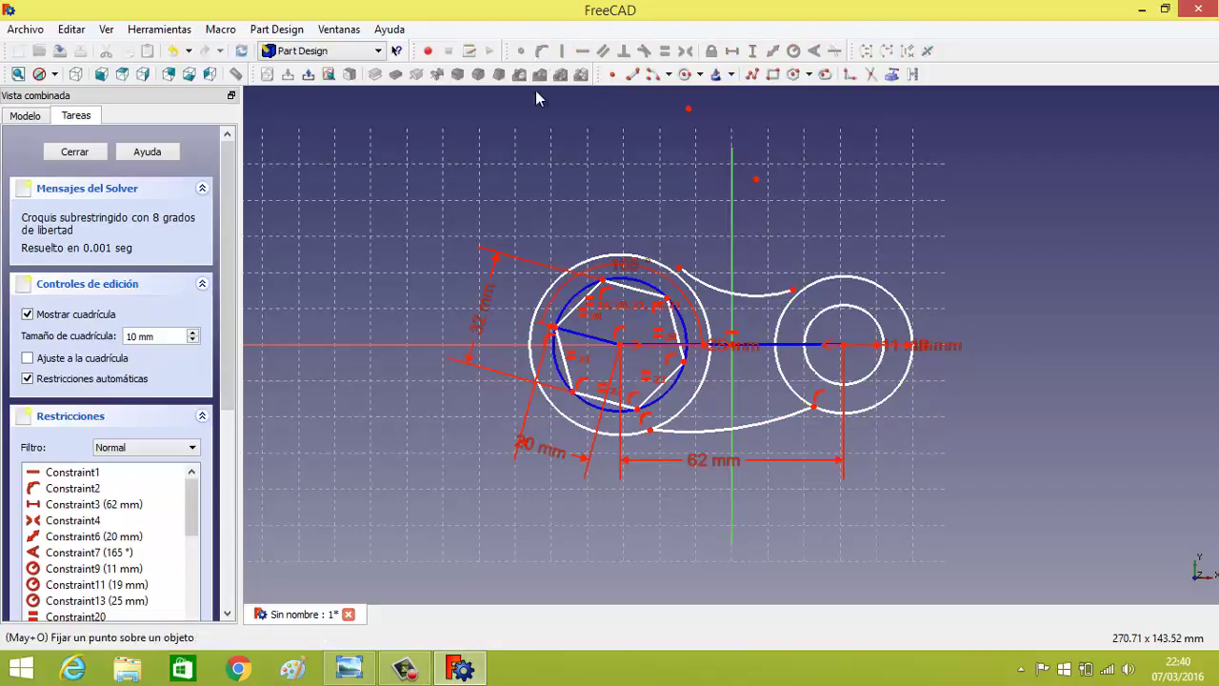
- Put the upper arc's end on the left circle and make it tangent to the right circle
{"action": "left_click", "coordinate": [670, 258]}
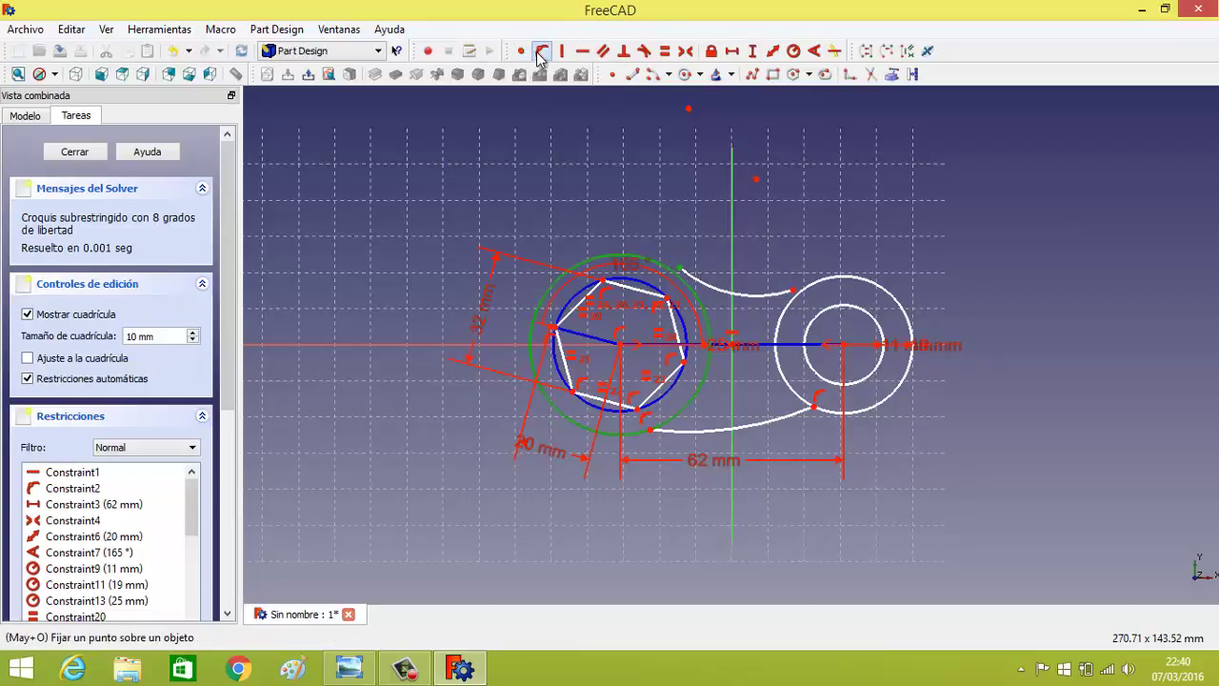
{"action": "left_click", "coordinate": [541, 51]}
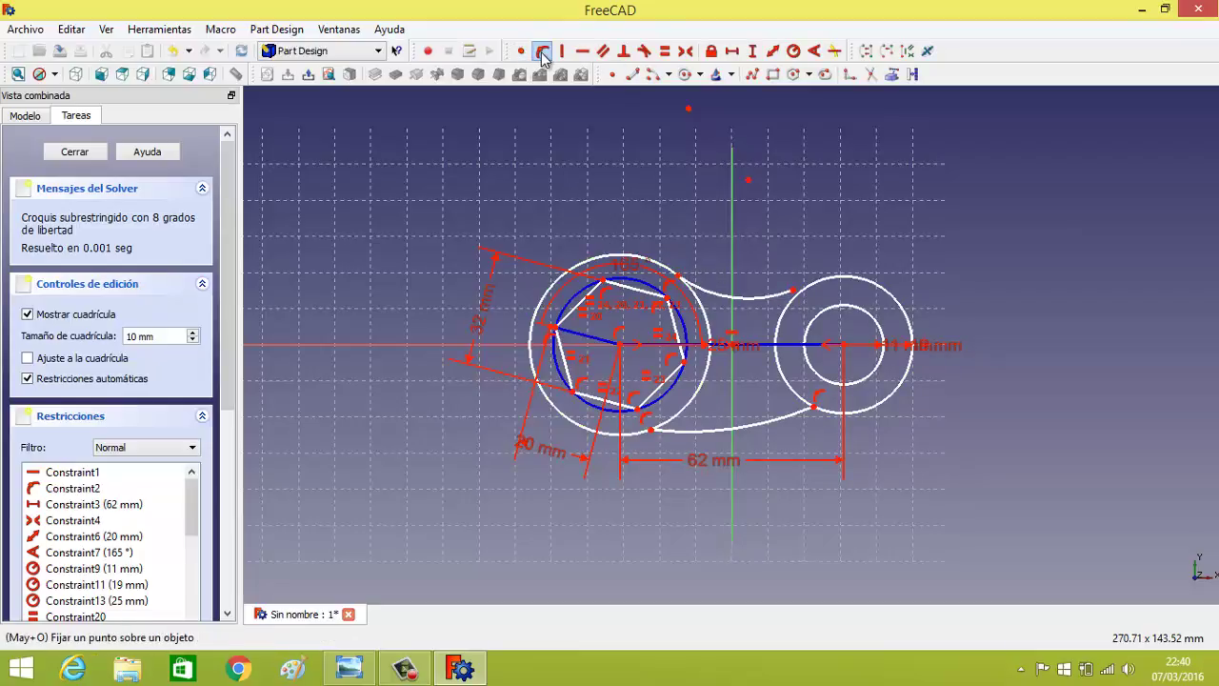
{"action": "left_click", "coordinate": [804, 288]}
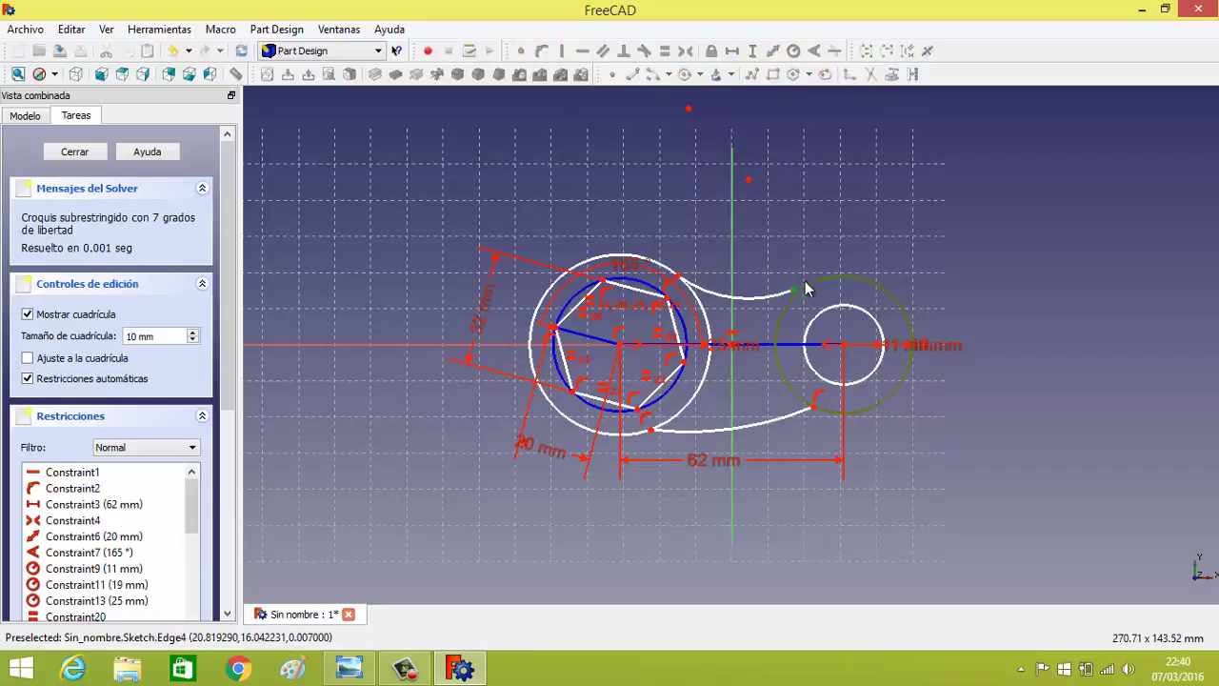
{"action": "left_click", "coordinate": [541, 50]}
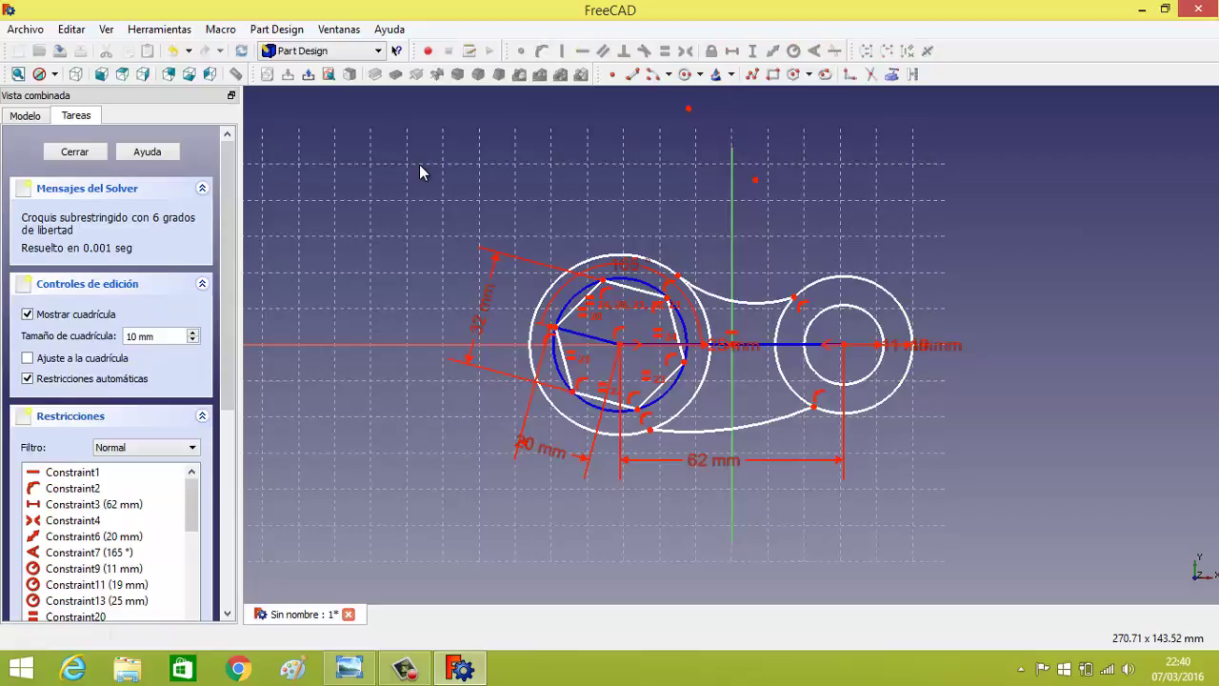
- Trim away the inner pieces of the right outer circle between the connecting arcs
{"action": "left_click", "coordinate": [873, 78]}
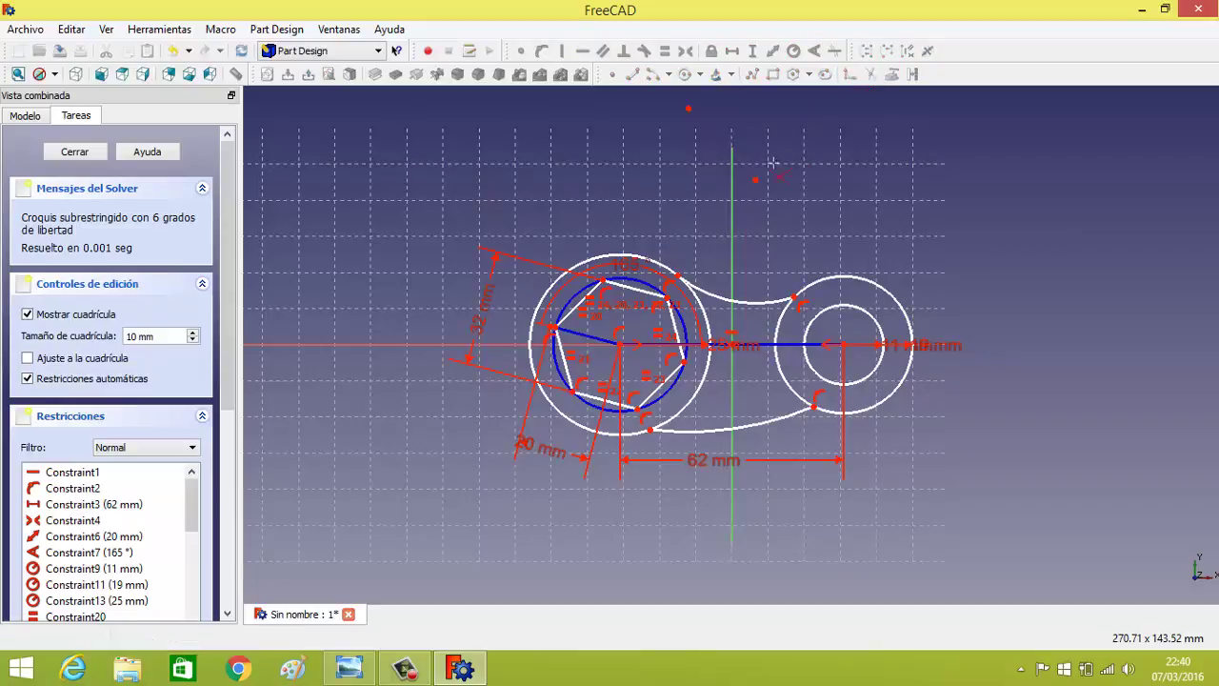
{"action": "left_click", "coordinate": [705, 407]}
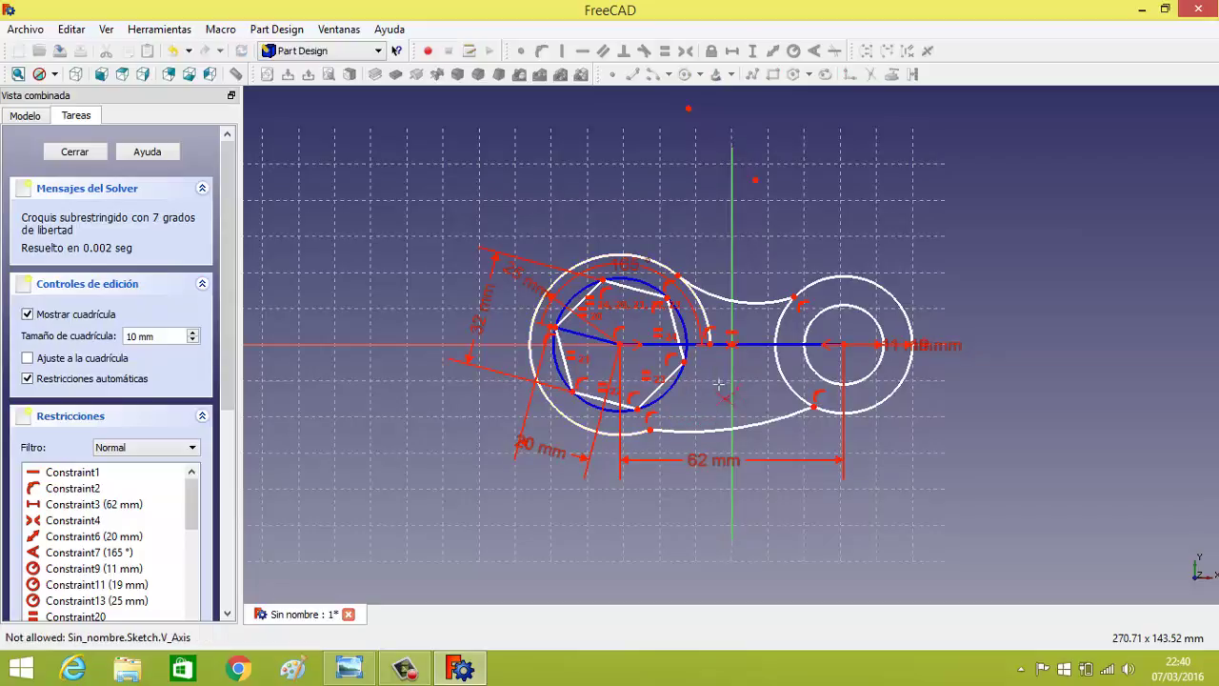
{"action": "left_click", "coordinate": [783, 379]}
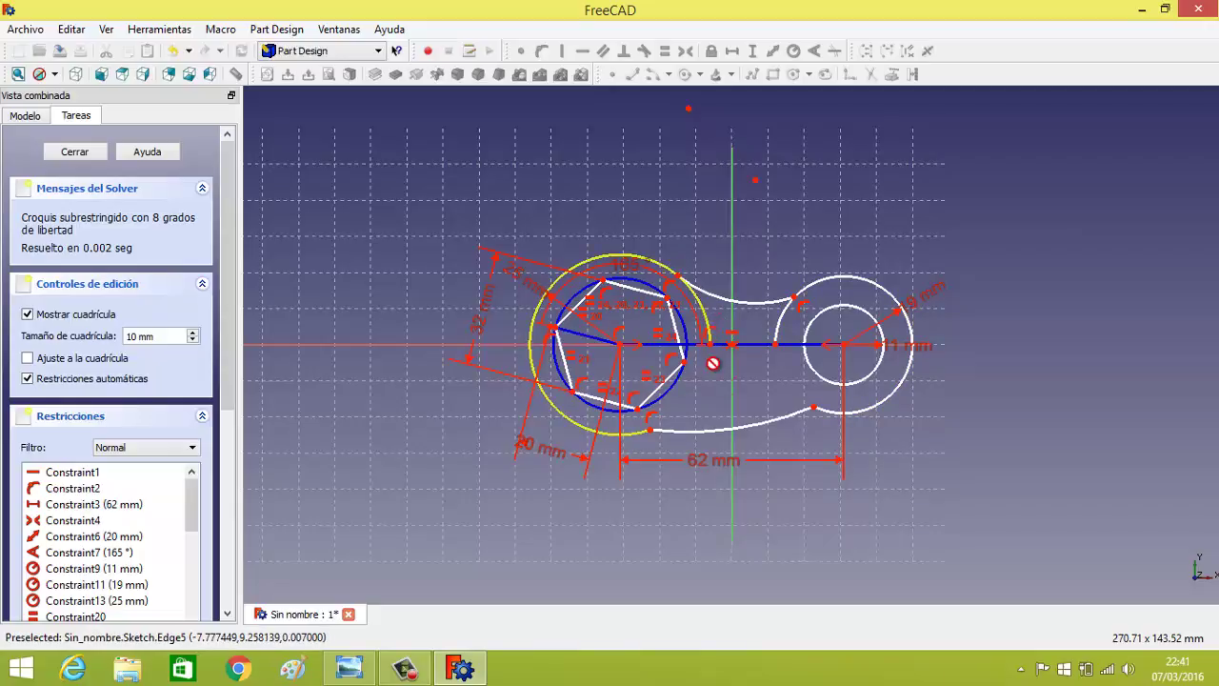
{"action": "scroll", "coordinate": [713, 362], "scroll_direction": "up", "scroll_amount": 2}
{"action": "scroll", "coordinate": [733, 392], "scroll_direction": "up", "scroll_amount": 3}
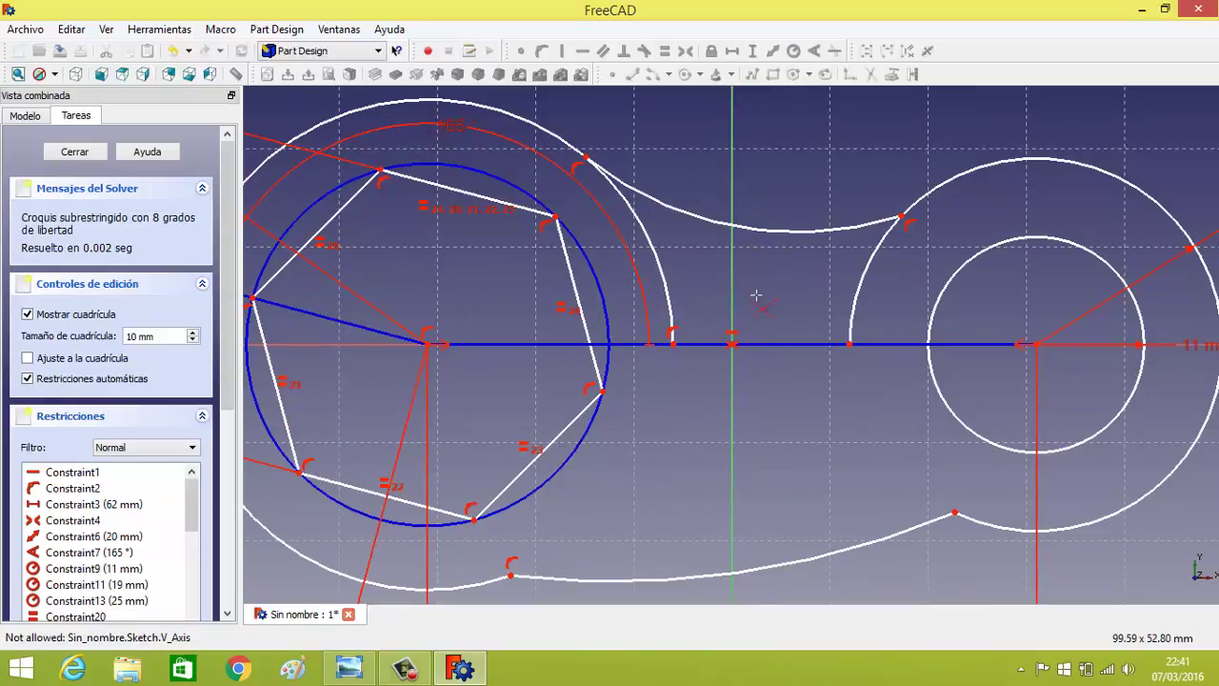
- Delete the coincident constraint Constraint37 at the arc endpoint
{"action": "left_click", "coordinate": [674, 332]}
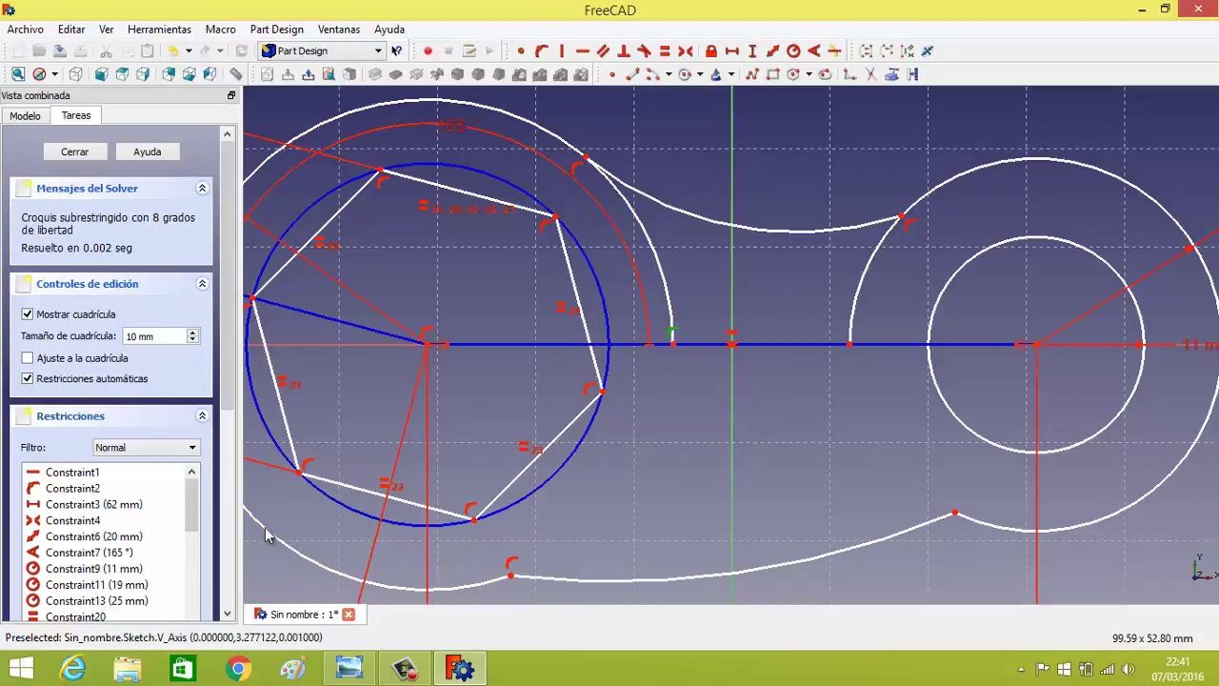
{"action": "left_click_drag", "start_coordinate": [197, 505], "coordinate": [194, 583]}
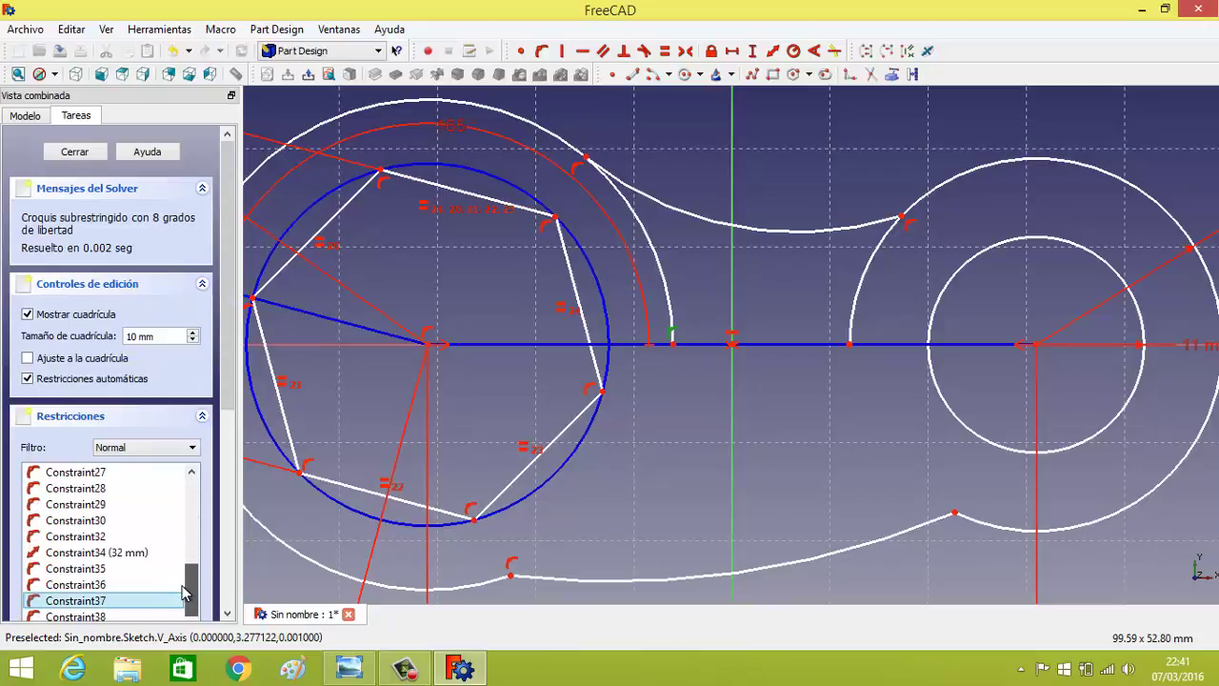
{"action": "right_click", "coordinate": [139, 607]}
{"action": "left_click", "coordinate": [264, 584]}
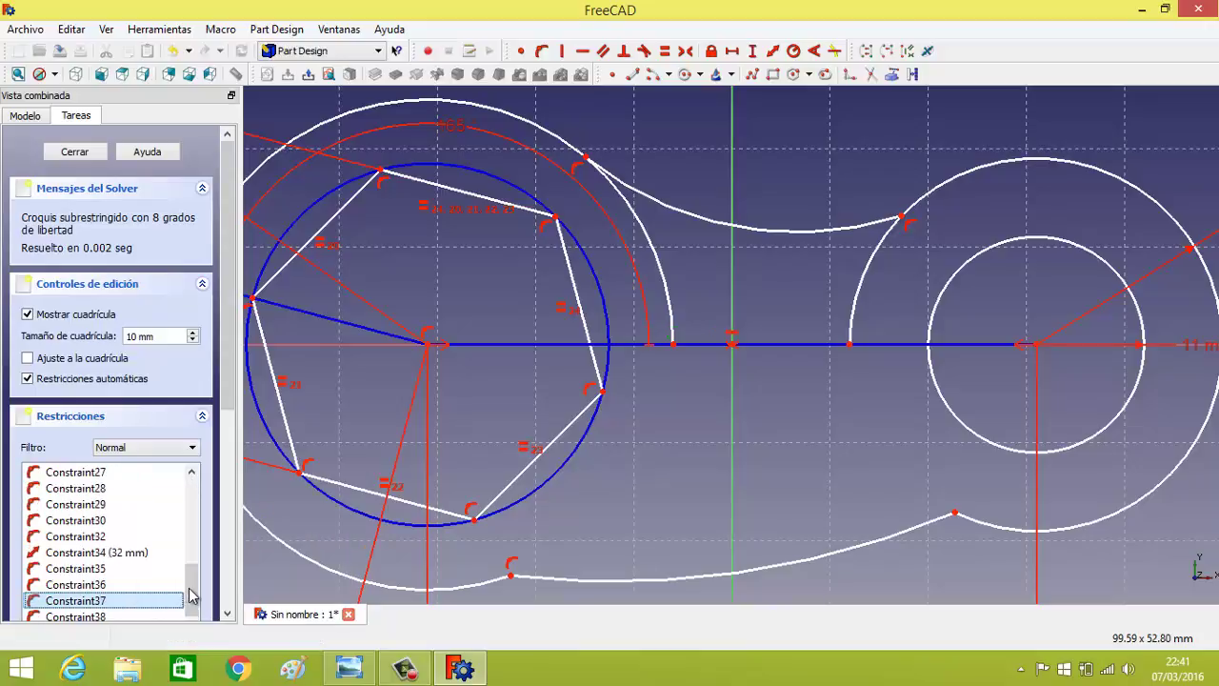
- Drag the left and right arc endpoints up off the horizontal centre line
{"action": "left_click", "coordinate": [870, 74]}
{"action": "right_click", "coordinate": [659, 263]}
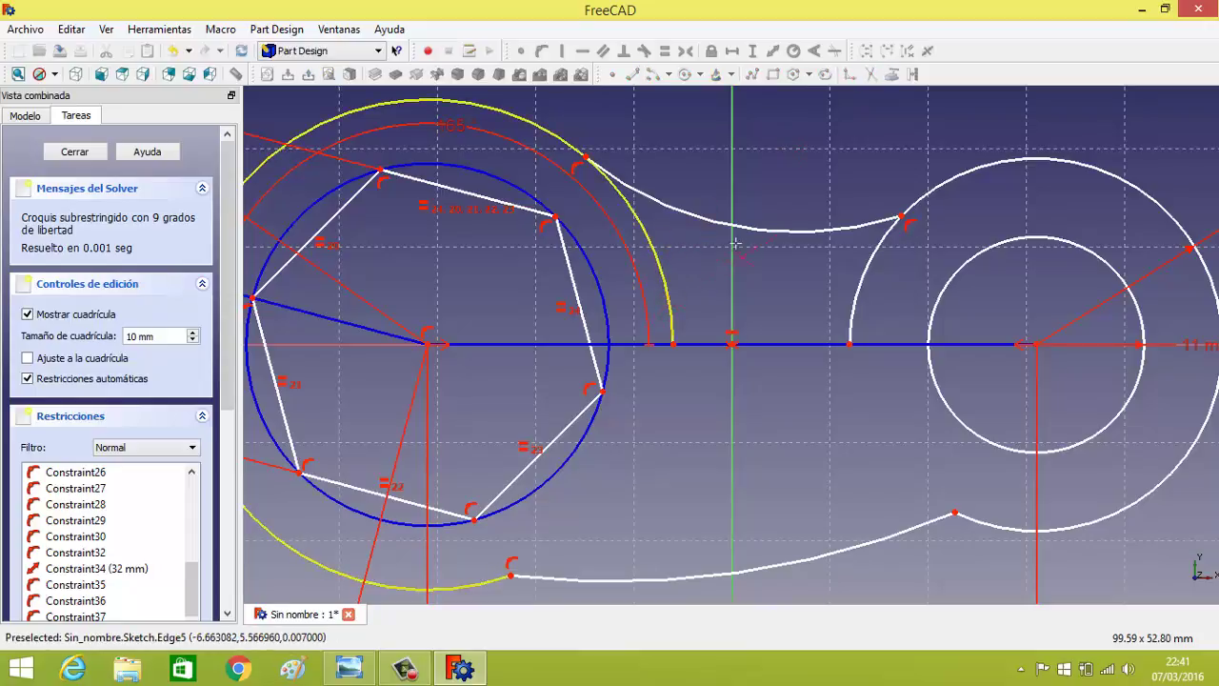
{"action": "right_click", "coordinate": [864, 288]}
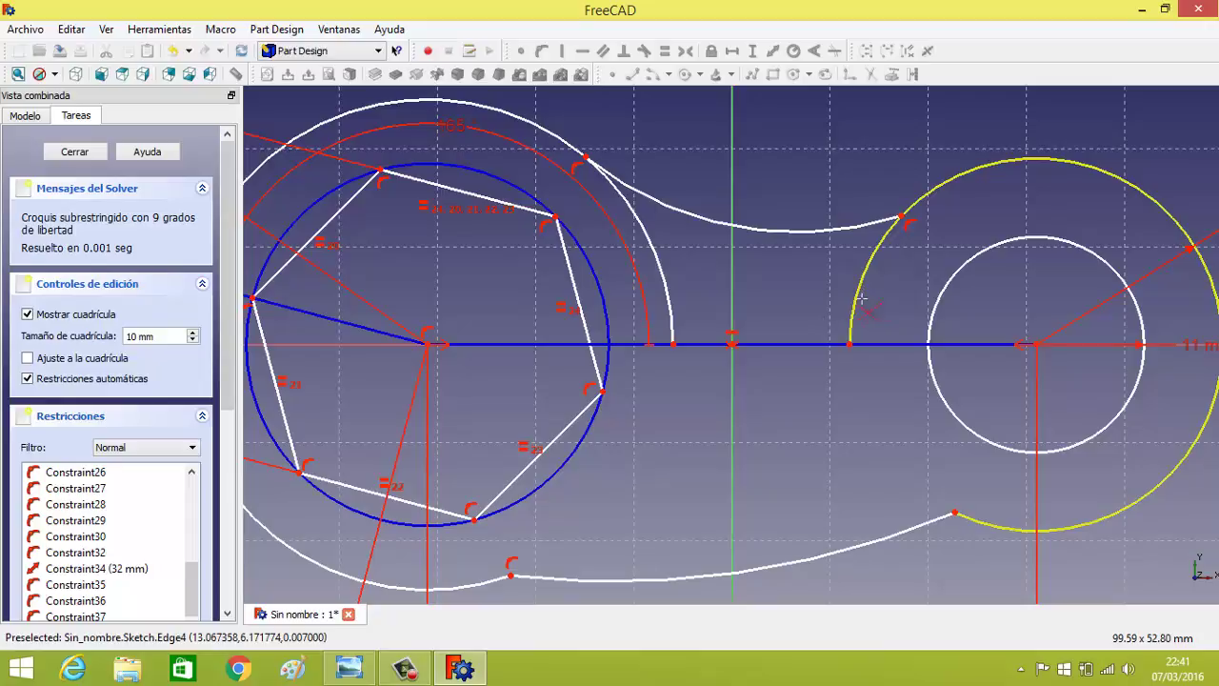
{"action": "left_click", "coordinate": [629, 336]}
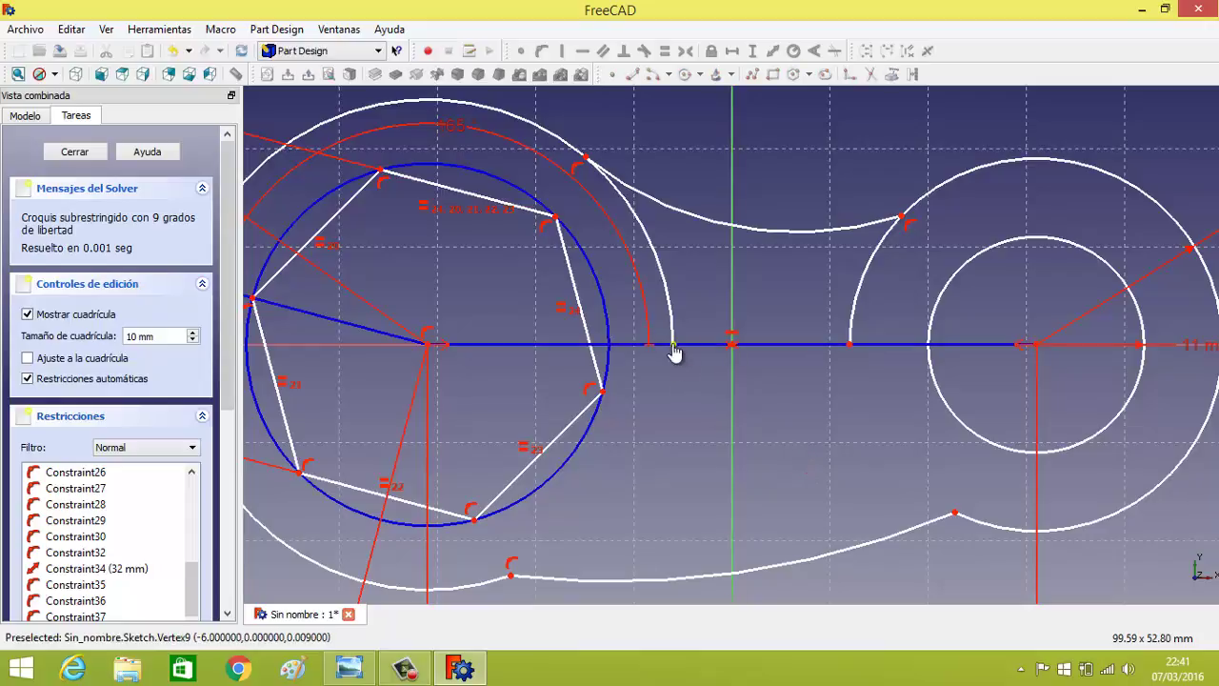
{"action": "left_click_drag", "start_coordinate": [672, 351], "coordinate": [670, 310]}
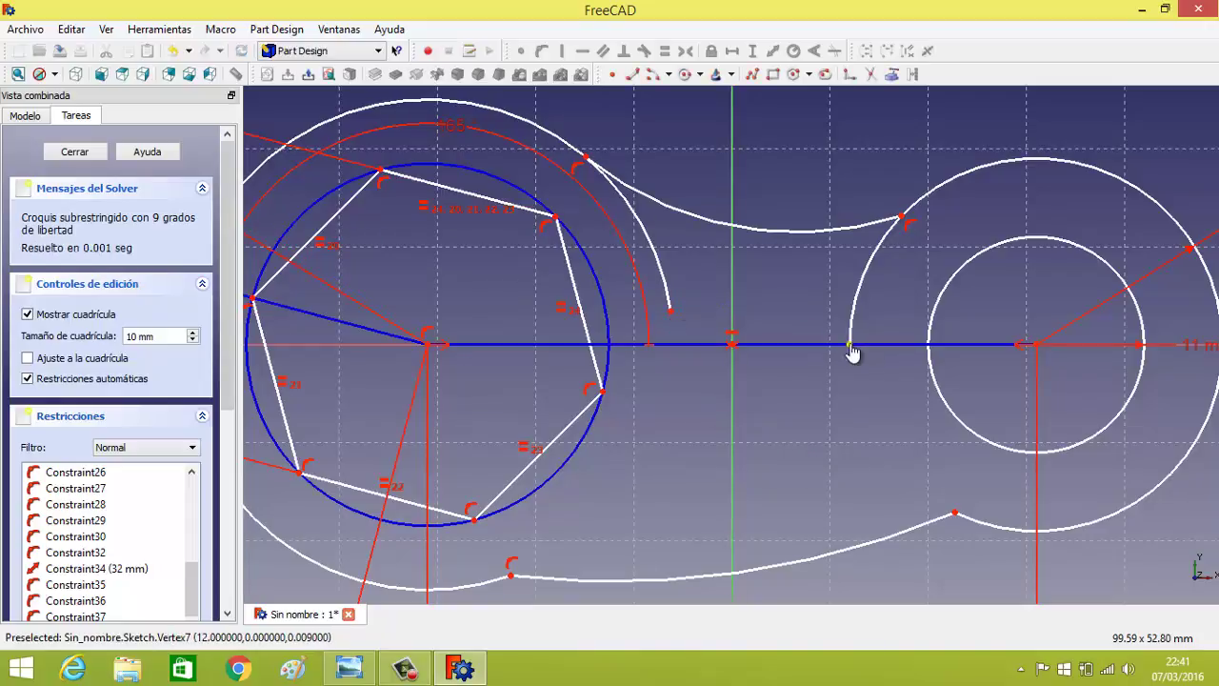
{"action": "left_click_drag", "start_coordinate": [853, 350], "coordinate": [852, 319]}
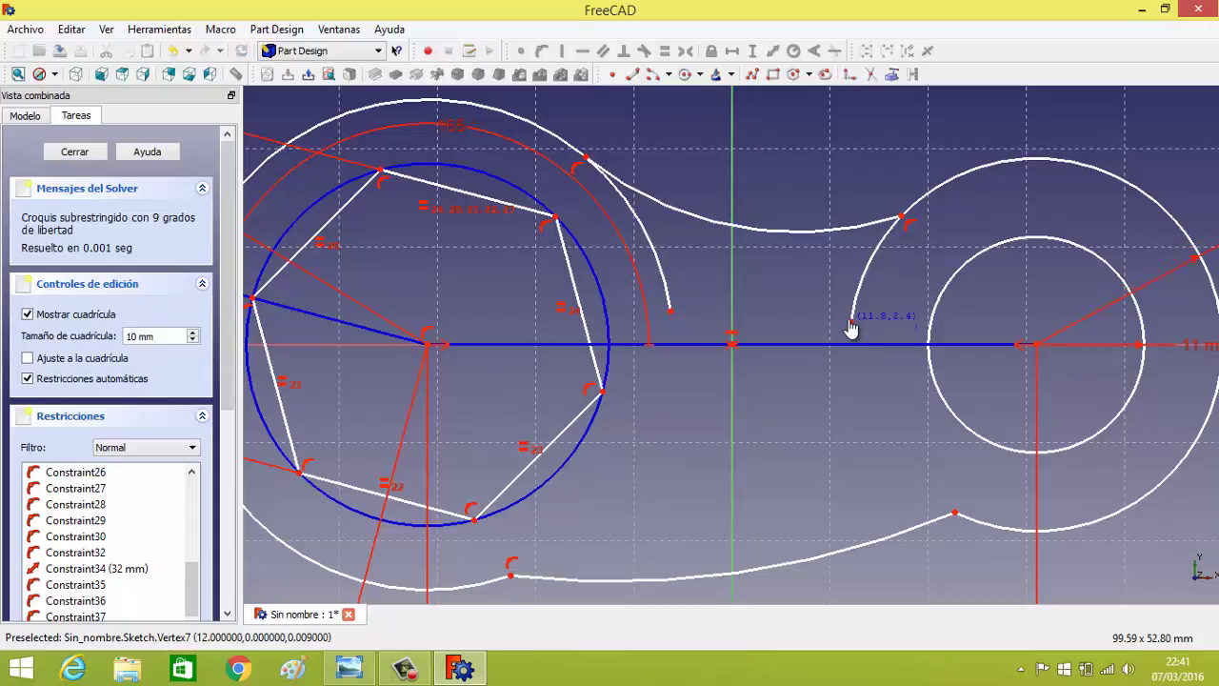
- Trim the leftover inner arcs of both outer circles into one closed outline
{"action": "left_click", "coordinate": [872, 77]}
{"action": "left_click", "coordinate": [869, 268]}
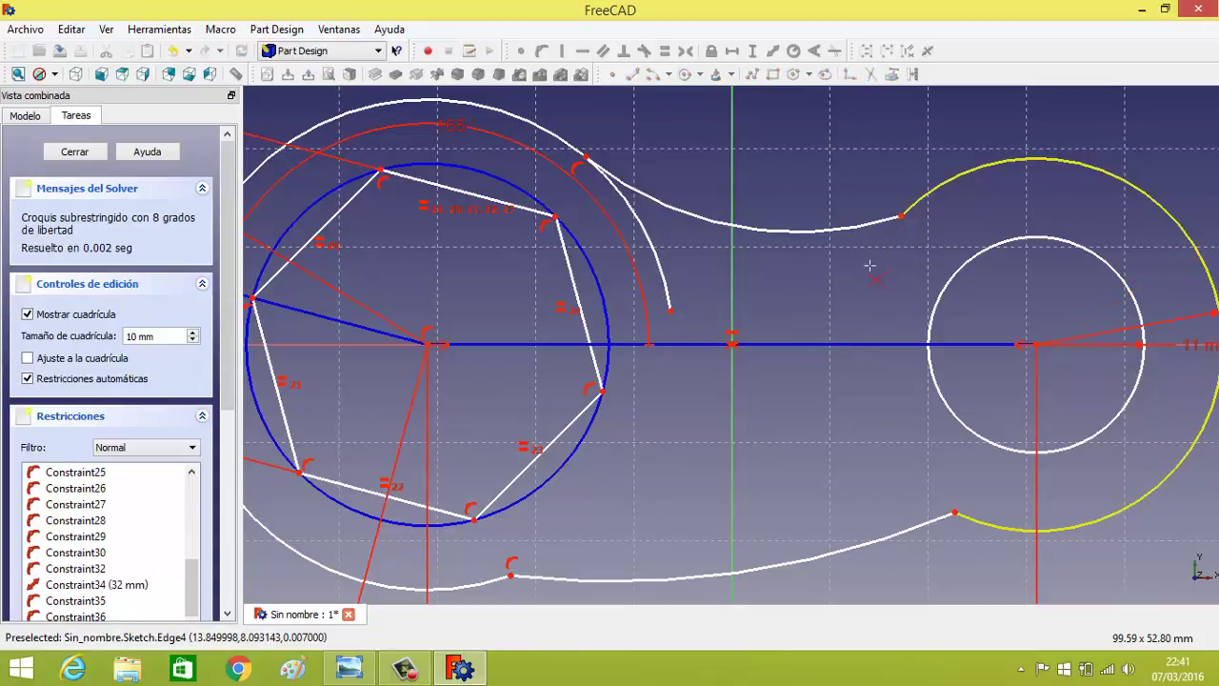
{"action": "left_click", "coordinate": [663, 272]}
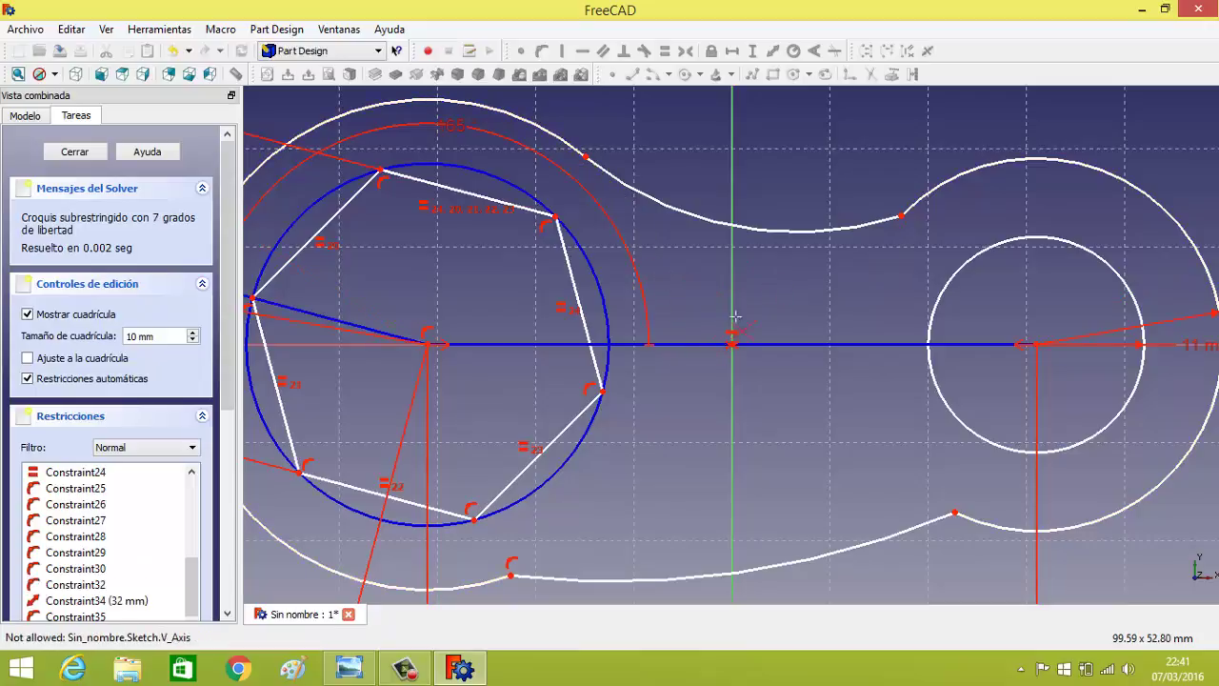
{"action": "scroll", "coordinate": [762, 315], "scroll_direction": "down", "scroll_amount": 1}
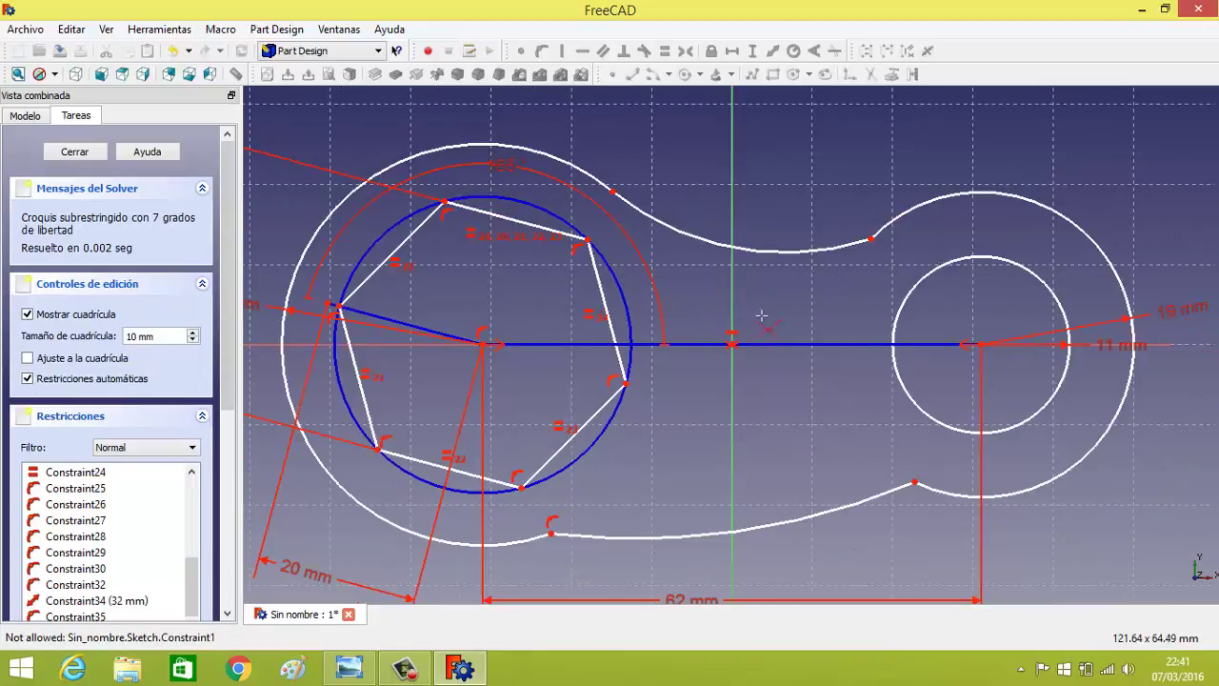
{"action": "scroll", "coordinate": [762, 327], "scroll_direction": "down", "scroll_amount": 1}
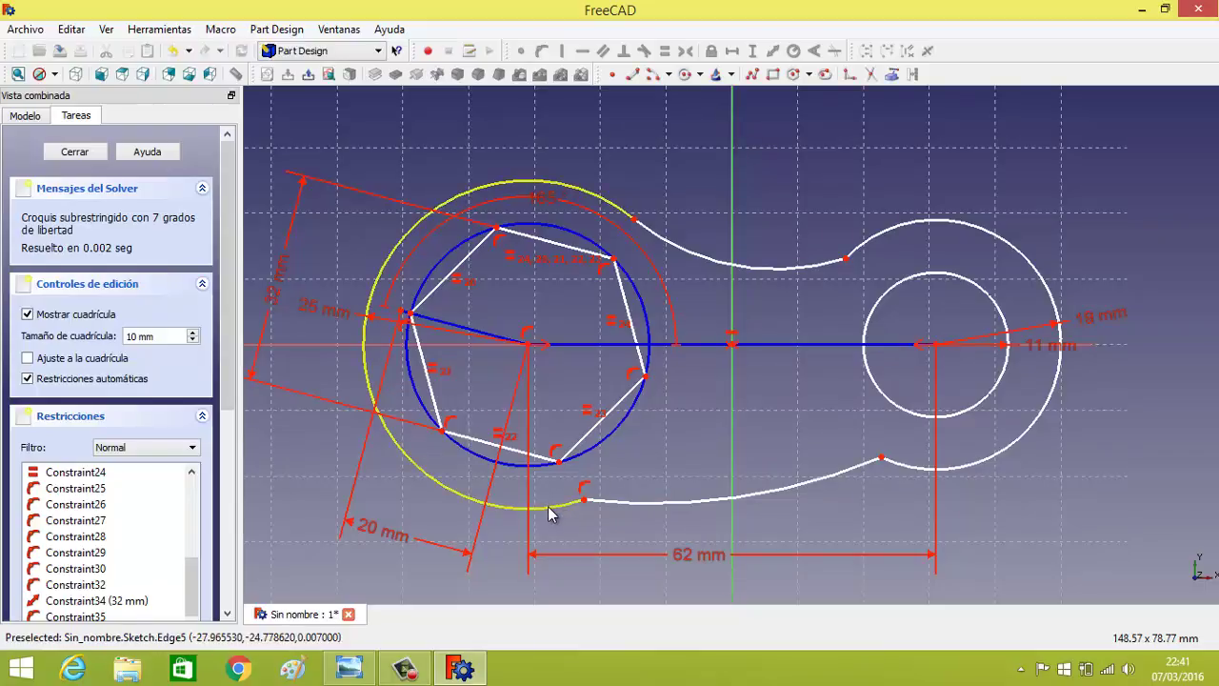
{"action": "scroll", "coordinate": [696, 415], "scroll_direction": "down", "scroll_amount": 3}
{"action": "scroll", "coordinate": [696, 415], "scroll_direction": "down", "scroll_amount": 2}
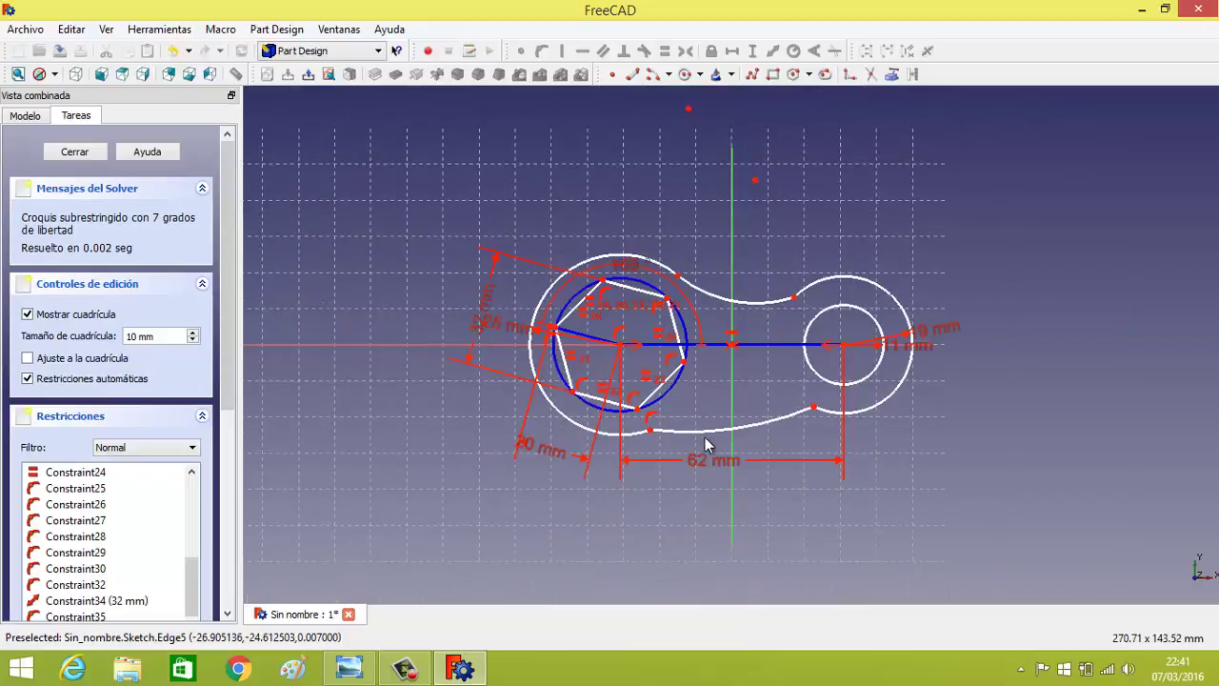
- Give the lower connecting arc a 94 mm radius and check it against the reference drawing
{"action": "left_click", "coordinate": [742, 429]}
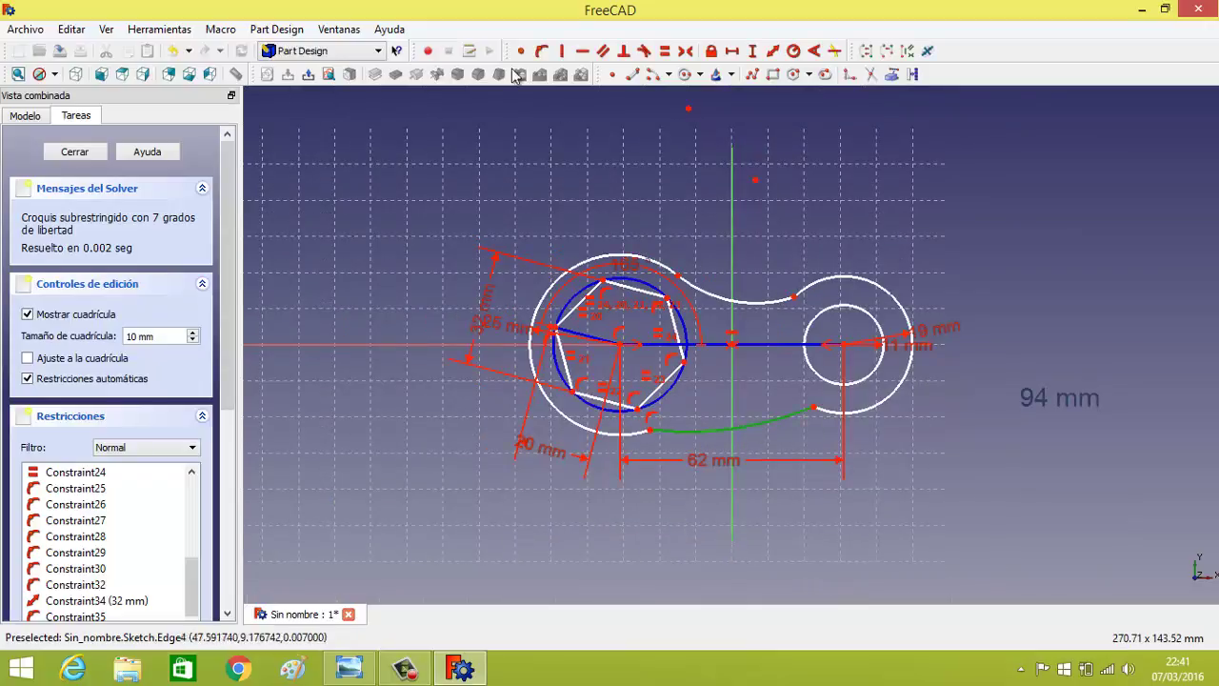
{"action": "left_click", "coordinate": [794, 51]}
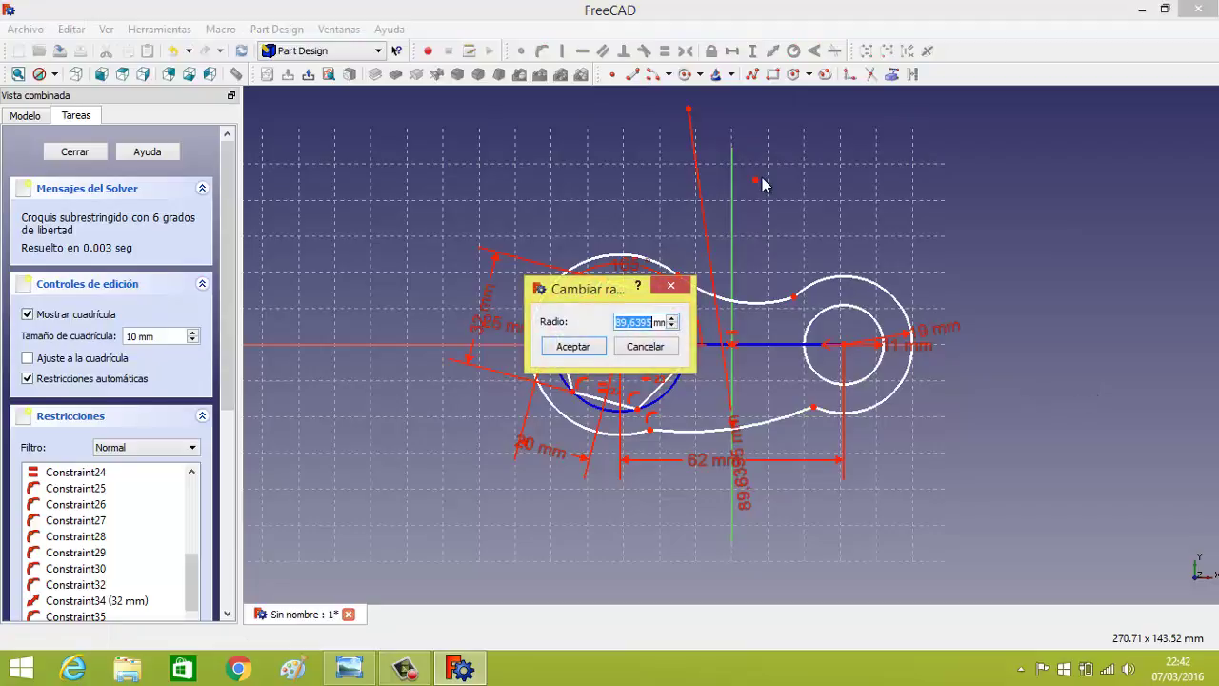
{"action": "key", "text": "Return"}
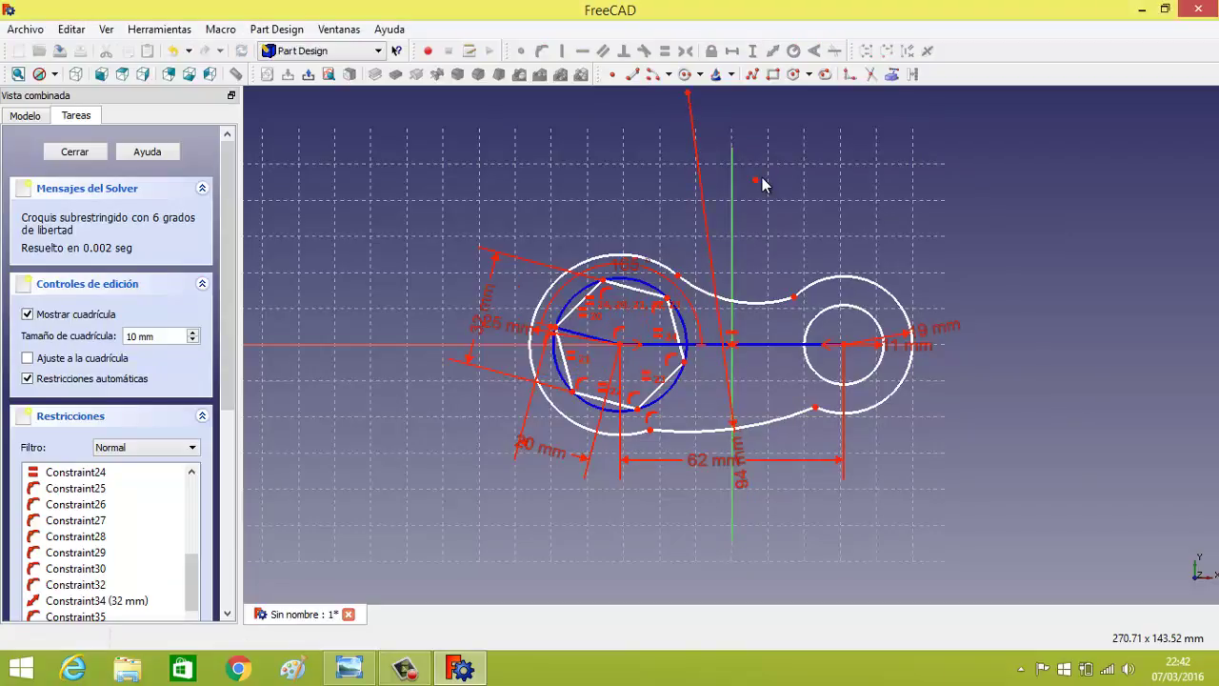
{"action": "left_click", "coordinate": [349, 668]}
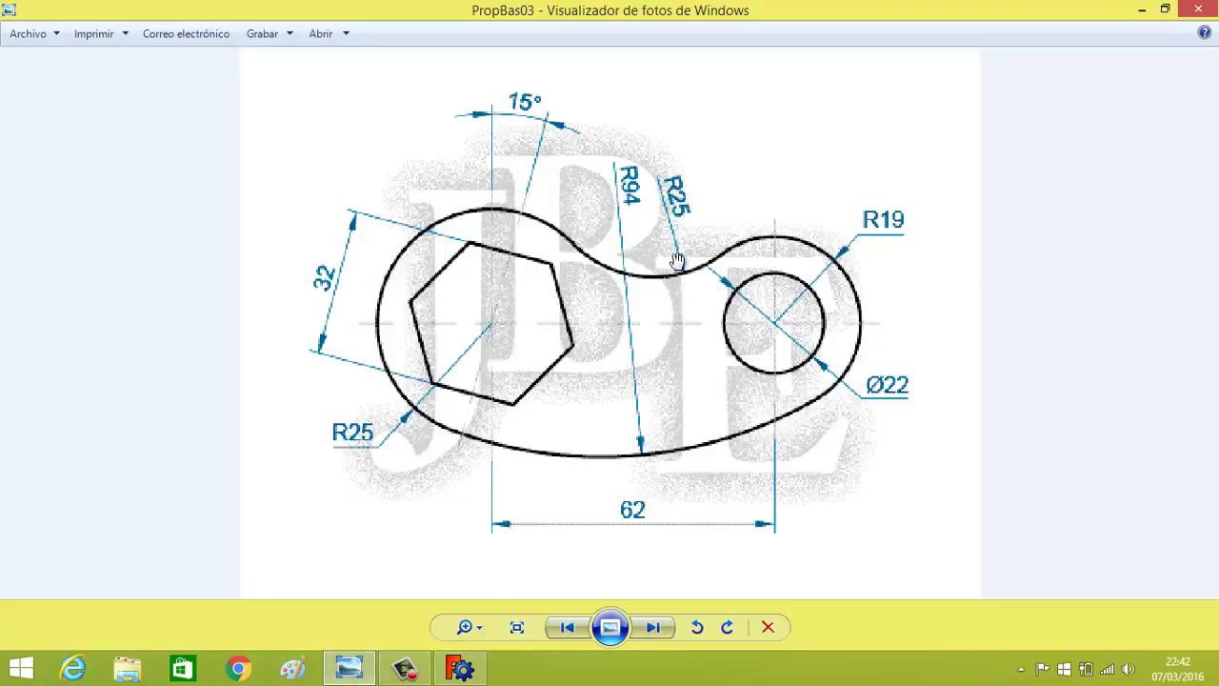
{"action": "left_click", "coordinate": [461, 669]}
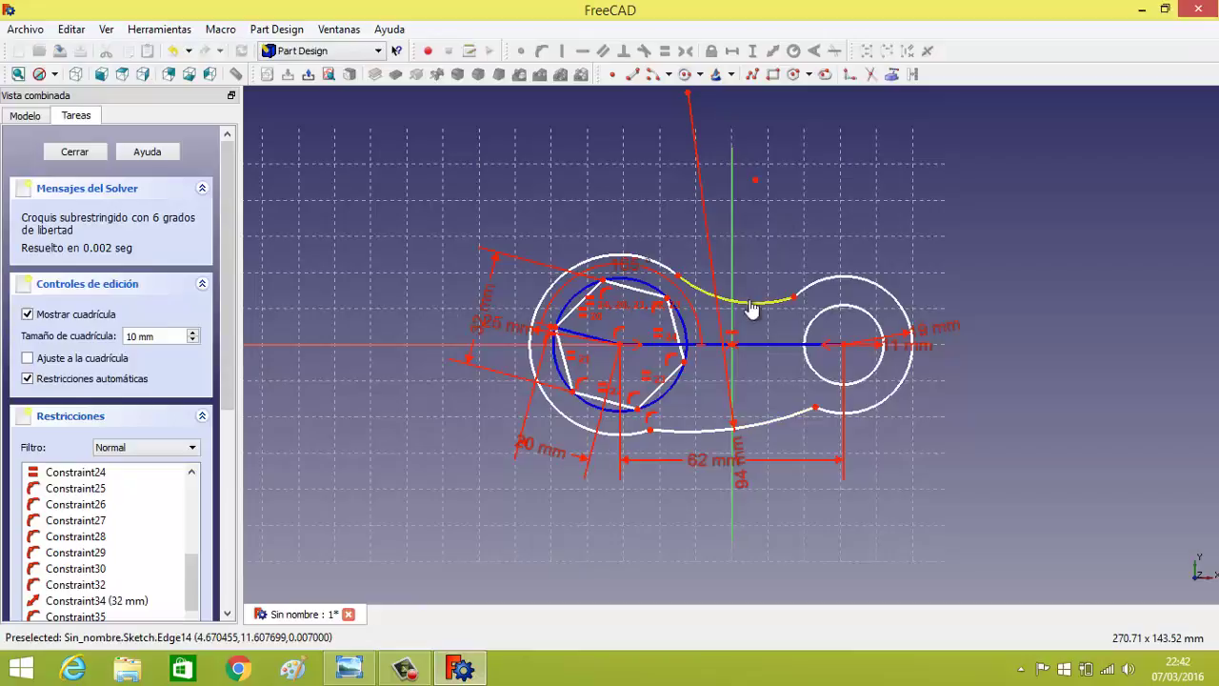
- Set the upper connecting arc's radius to 25 mm
{"action": "left_click", "coordinate": [749, 303]}
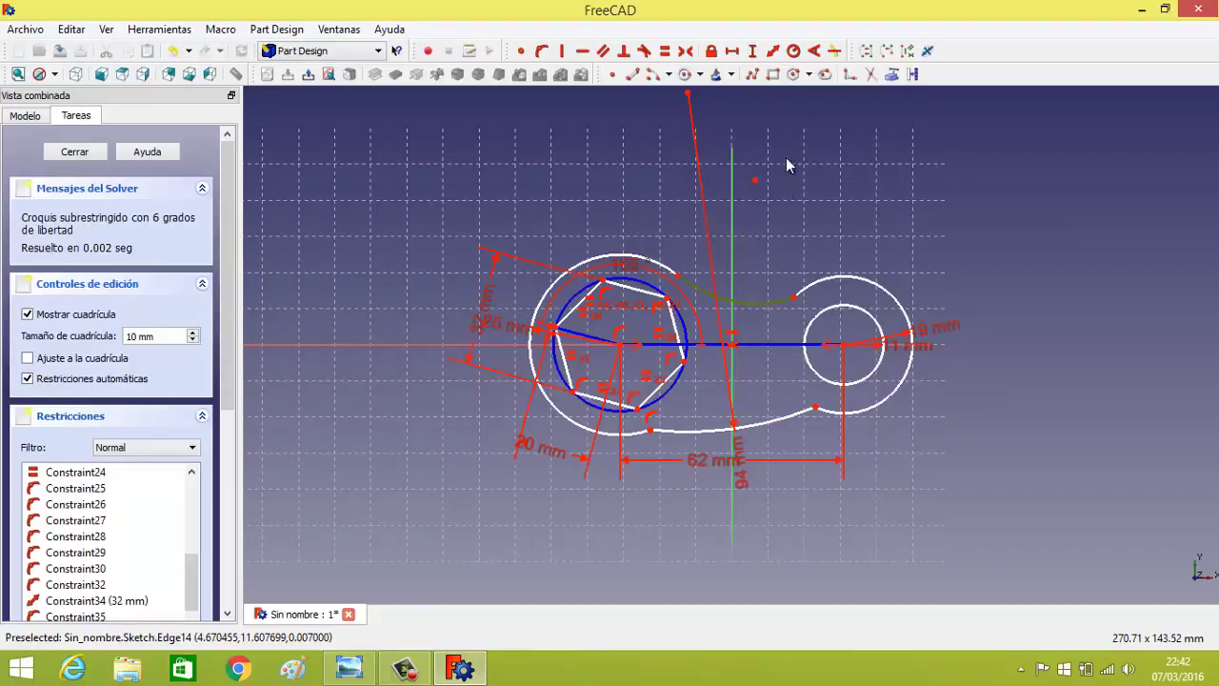
{"action": "left_click", "coordinate": [794, 51]}
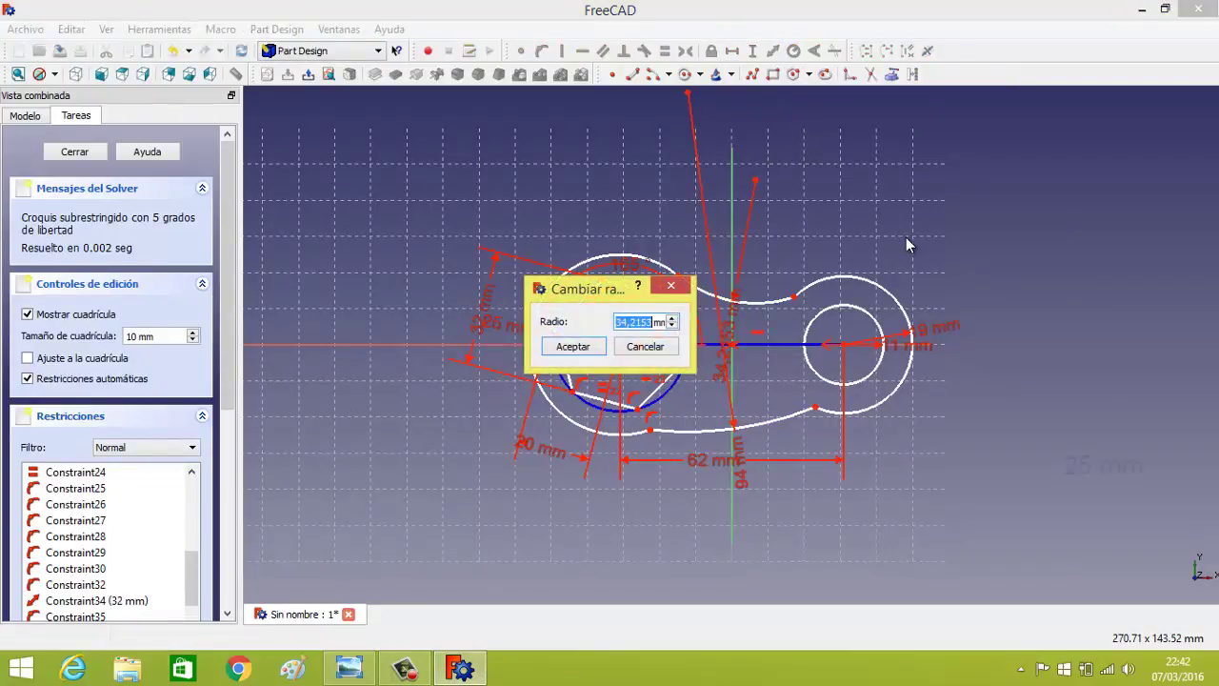
{"action": "type", "text": "25"}
{"action": "key", "text": "Return"}
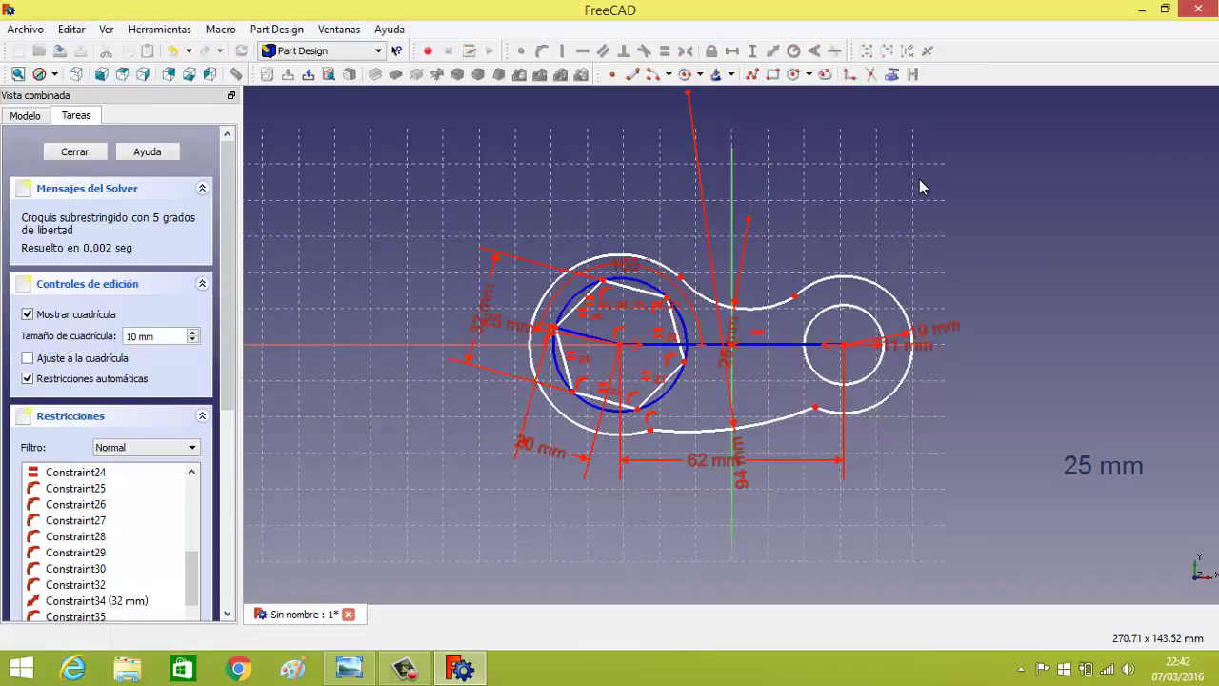
{"action": "scroll", "coordinate": [511, 527], "scroll_direction": "up", "scroll_amount": 2}
{"action": "scroll", "coordinate": [638, 520], "scroll_direction": "up", "scroll_amount": 1}
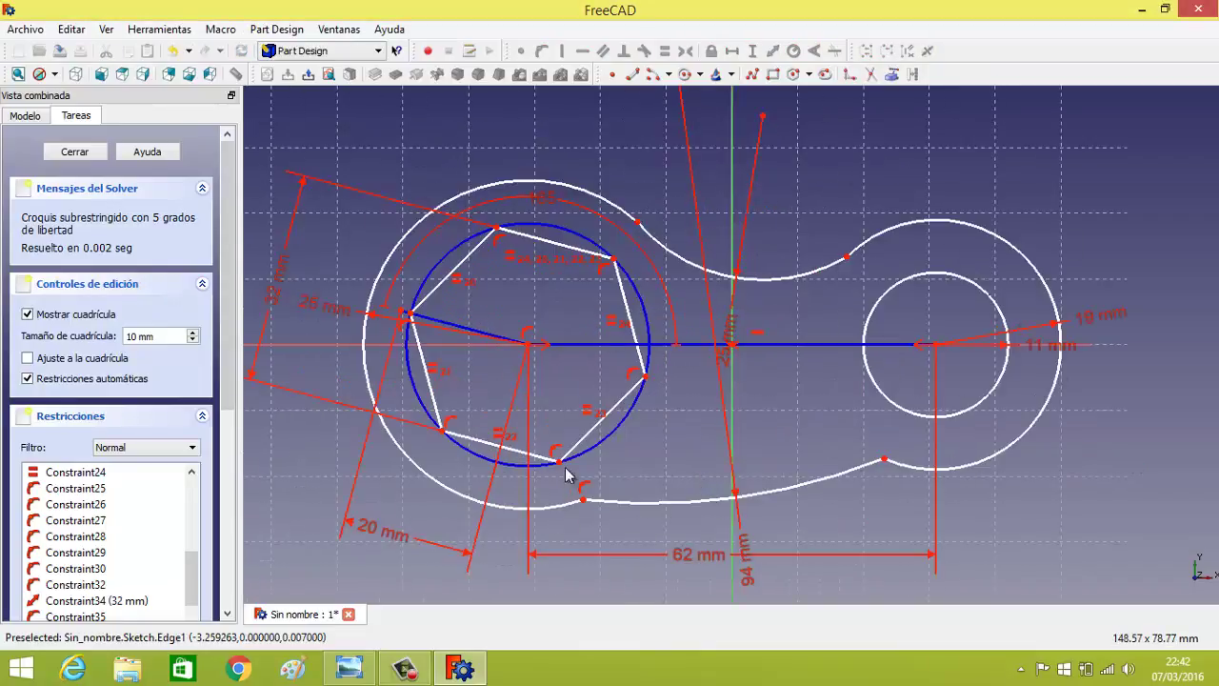
- Make the outer arcs tangent to their neighbouring connecting curves at all four junctions
{"action": "left_click", "coordinate": [552, 507]}
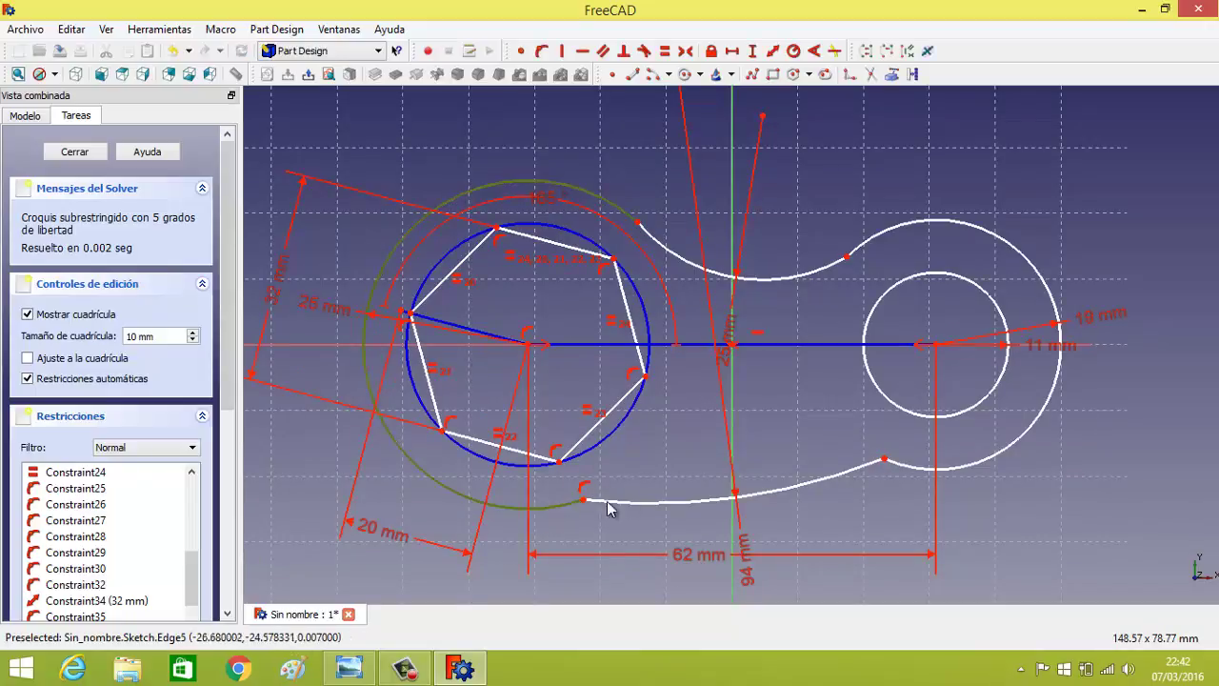
{"action": "left_click", "coordinate": [632, 498]}
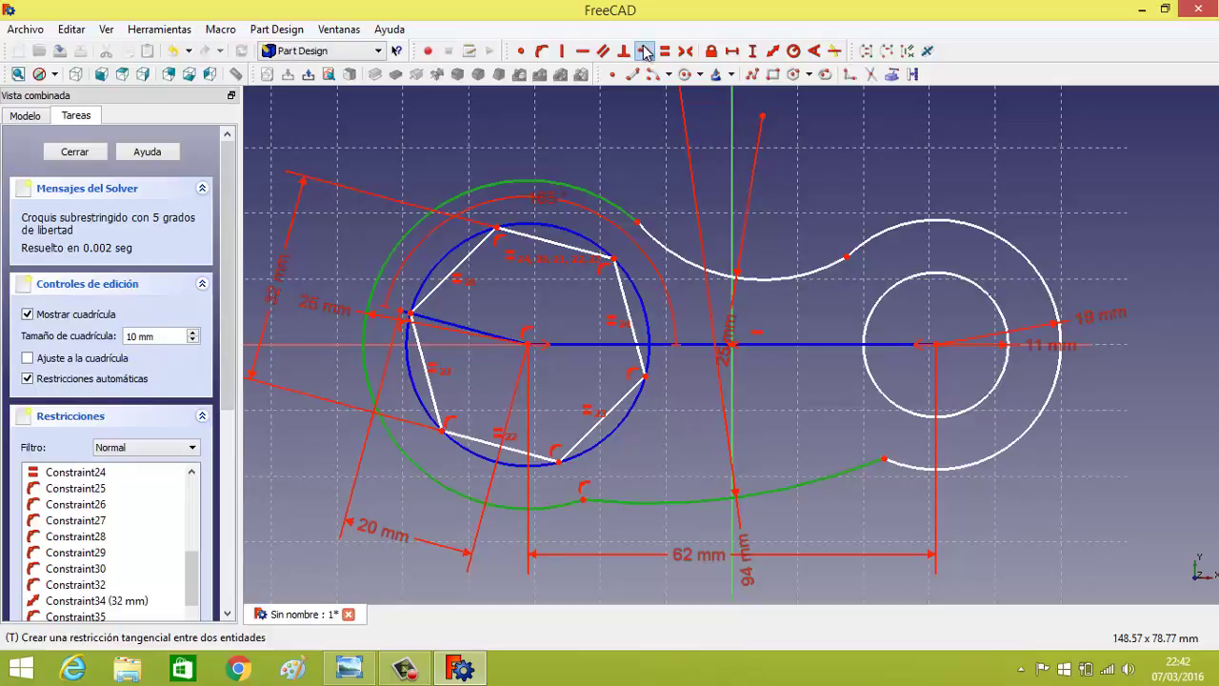
{"action": "left_click", "coordinate": [644, 51]}
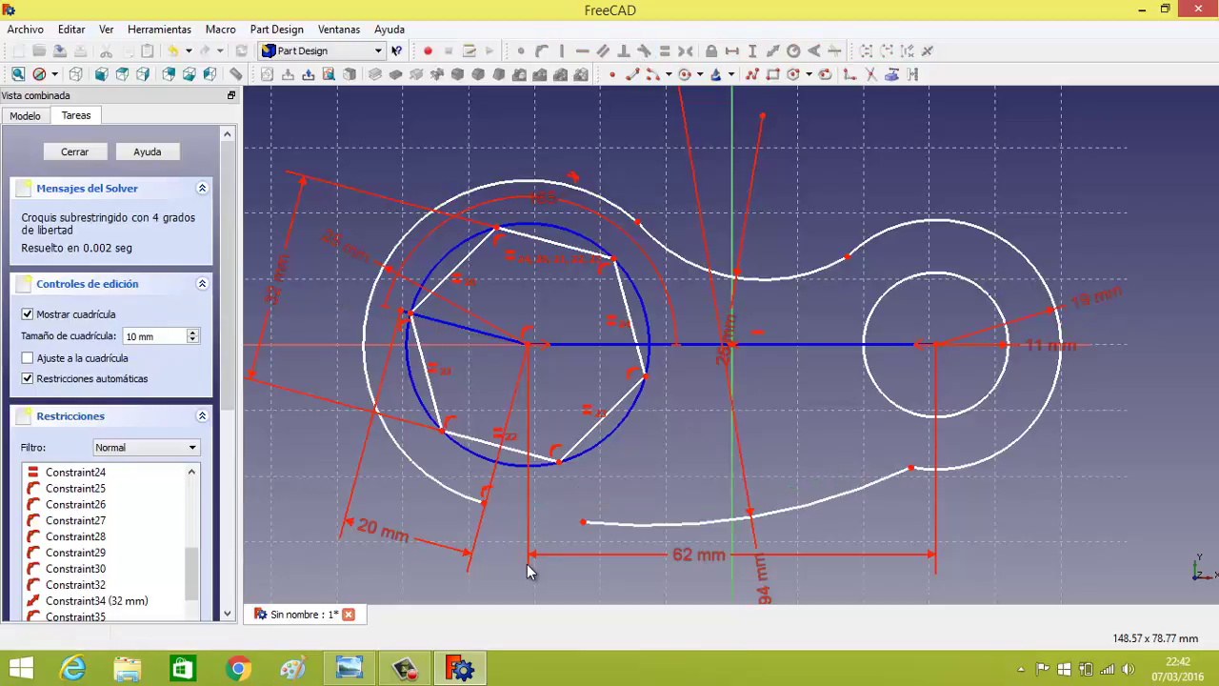
{"action": "left_click", "coordinate": [610, 202]}
{"action": "left_click", "coordinate": [670, 252]}
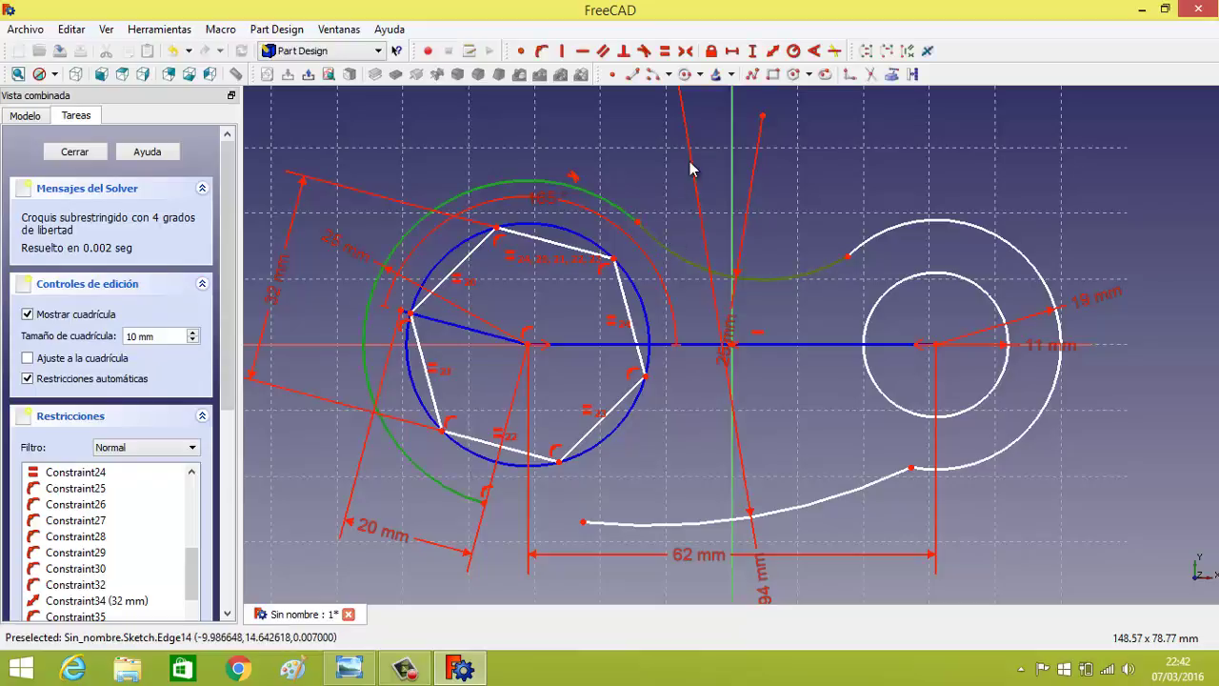
{"action": "left_click", "coordinate": [647, 57]}
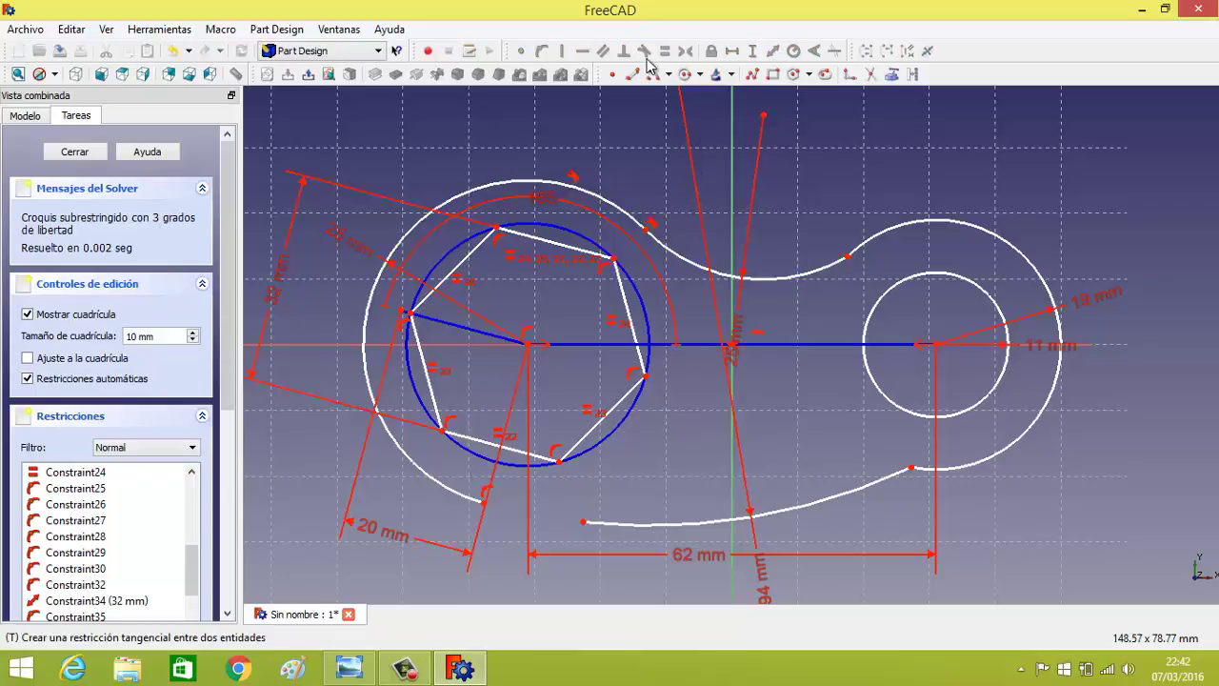
{"action": "left_click", "coordinate": [824, 272]}
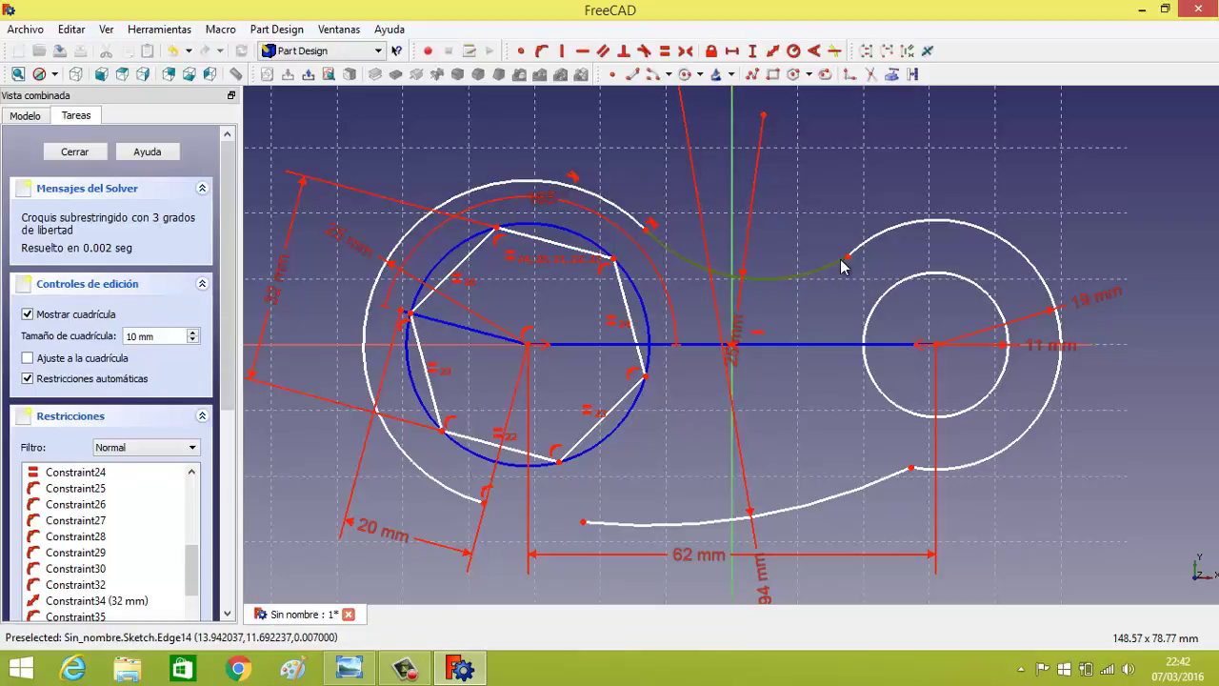
{"action": "left_click", "coordinate": [884, 236]}
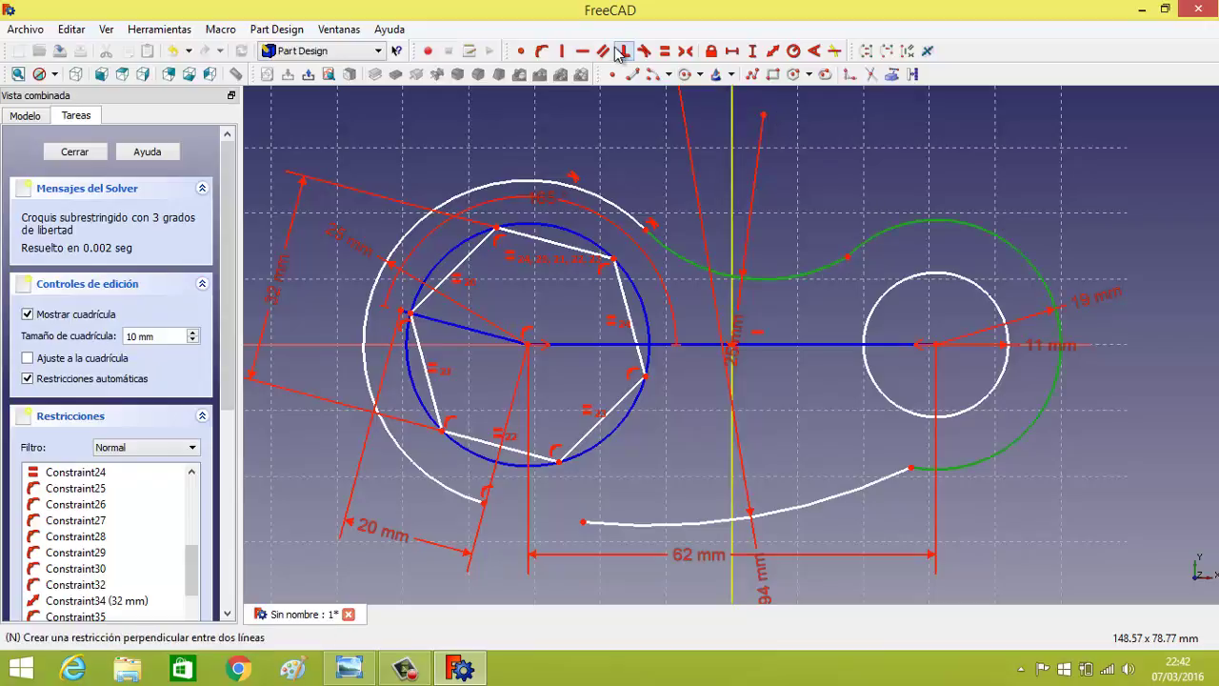
{"action": "left_click", "coordinate": [644, 51]}
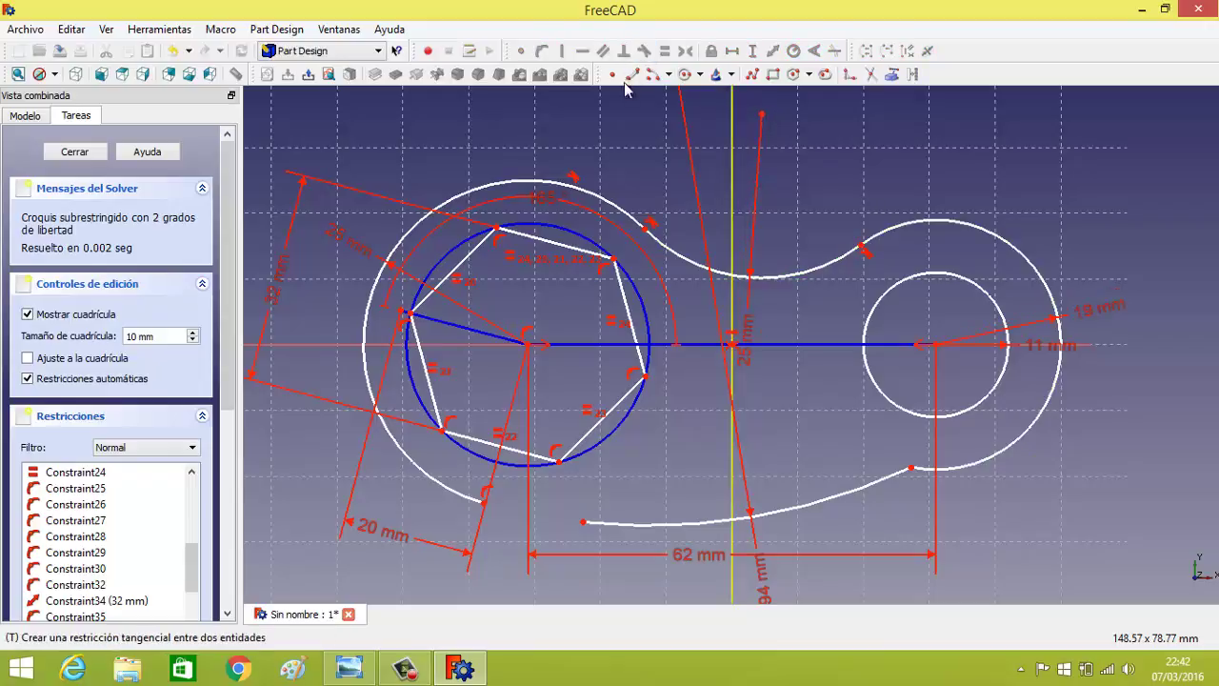
{"action": "left_click", "coordinate": [891, 479]}
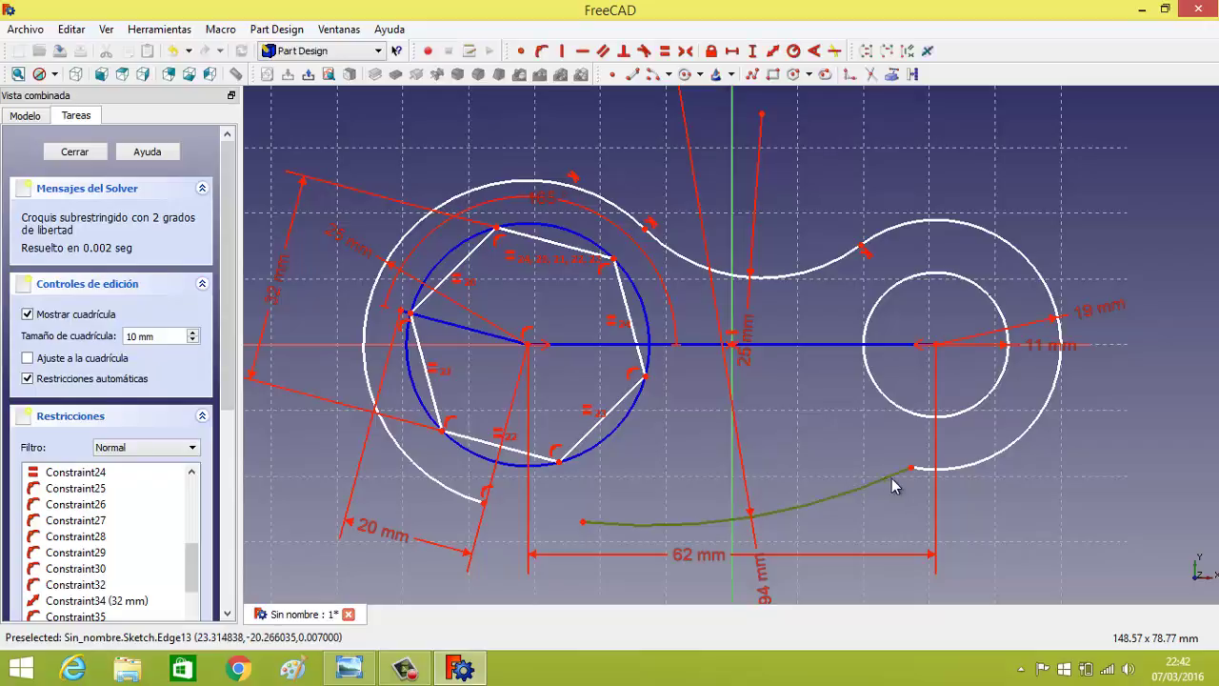
{"action": "left_click", "coordinate": [953, 467]}
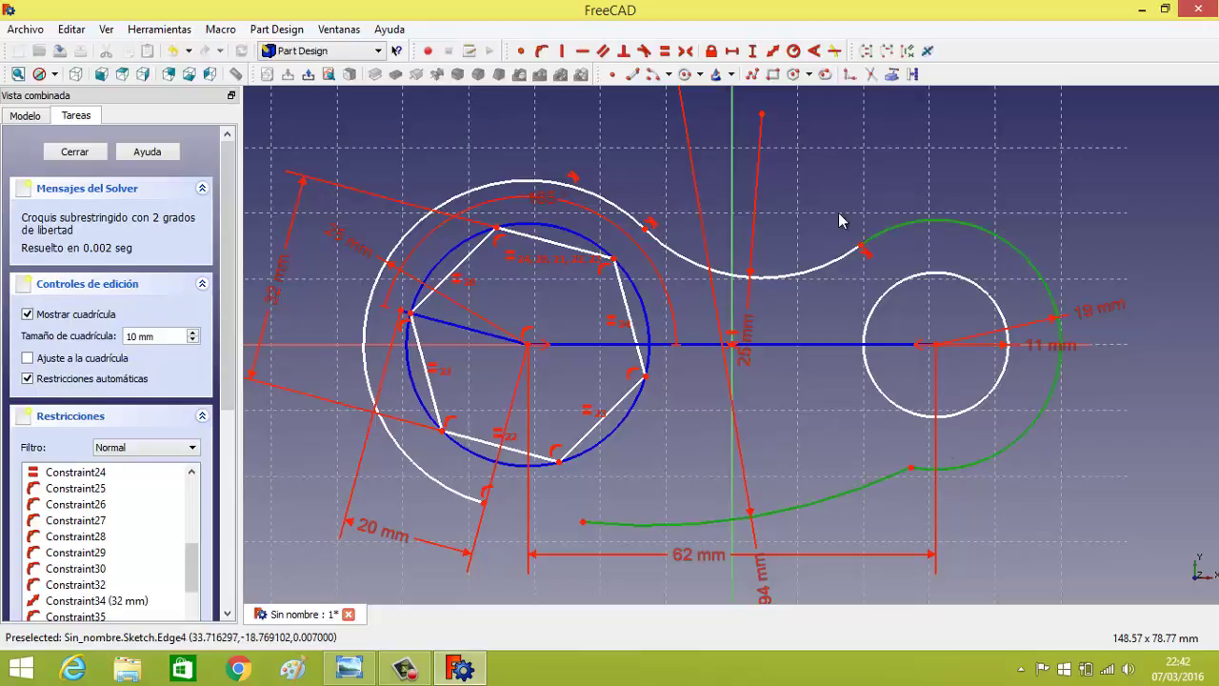
{"action": "left_click", "coordinate": [644, 50]}
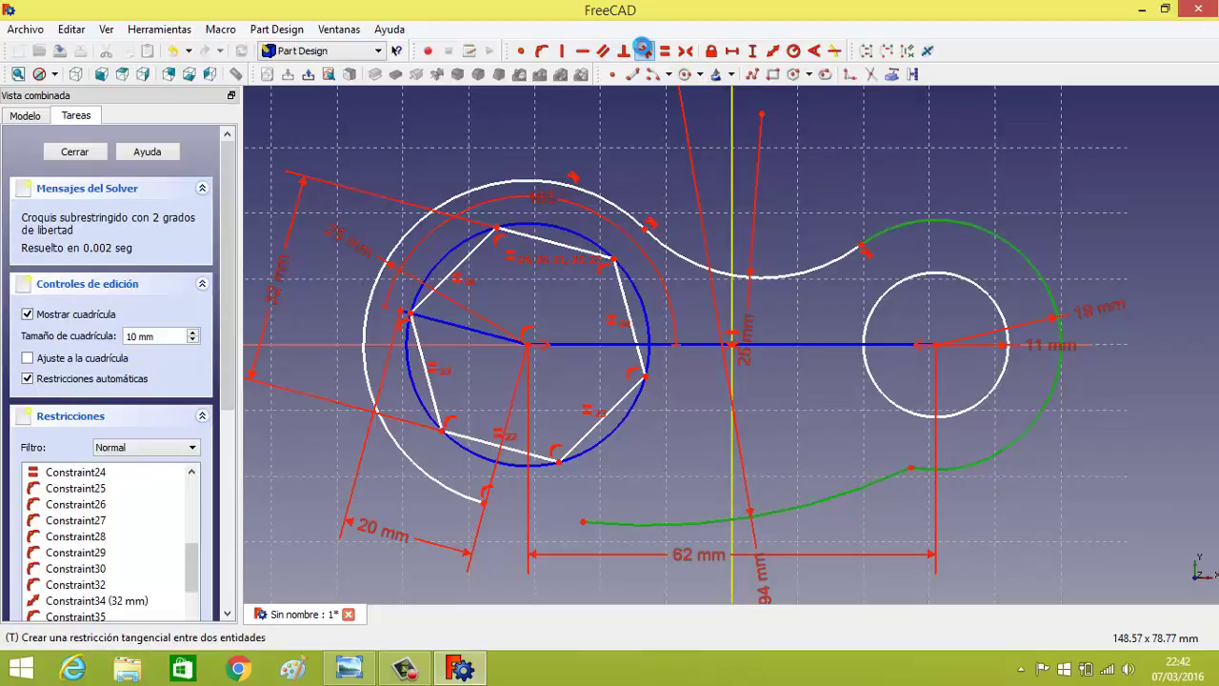
- Make the bottom curve's left endpoint coincident with the left arc's loose end
{"action": "left_click", "coordinate": [584, 530]}
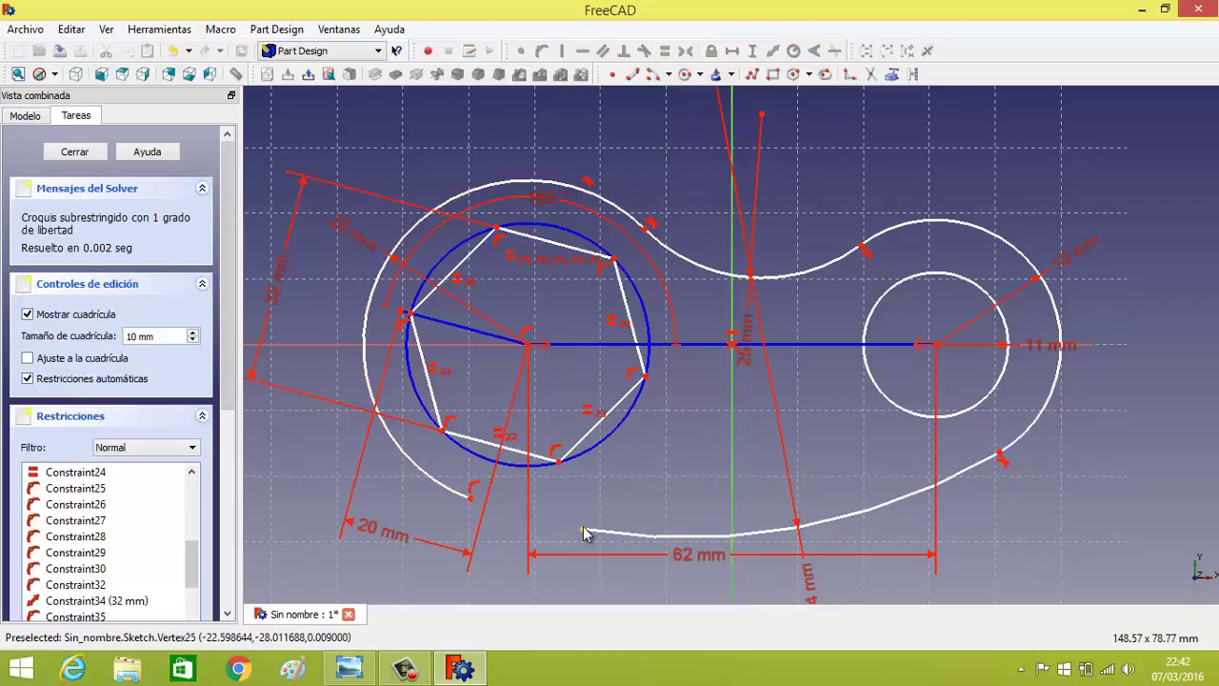
{"action": "left_click", "coordinate": [471, 498]}
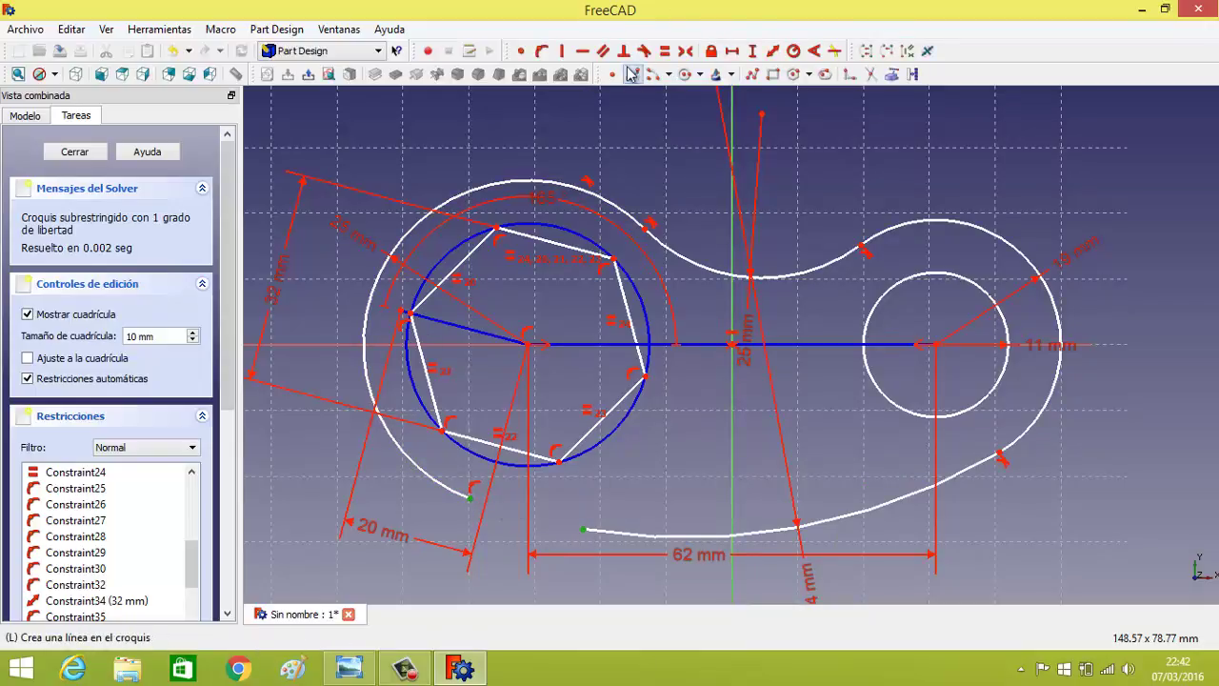
{"action": "left_click", "coordinate": [521, 50]}
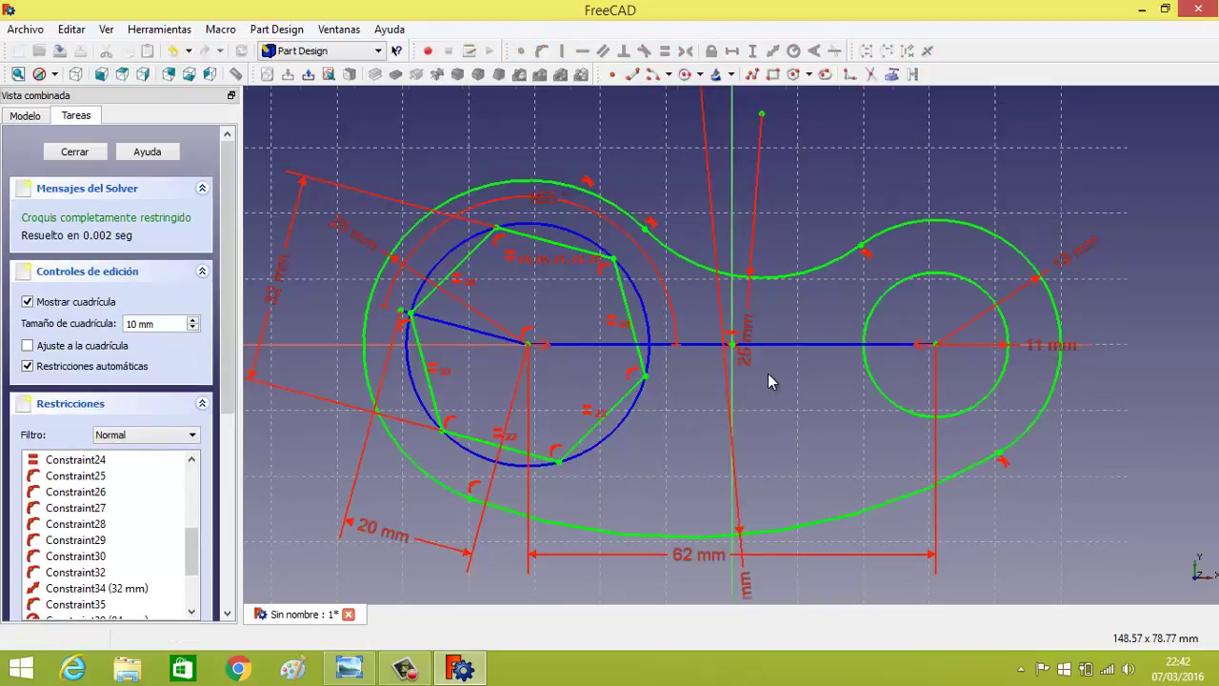
{"action": "scroll", "coordinate": [768, 373], "scroll_direction": "down", "scroll_amount": 2}
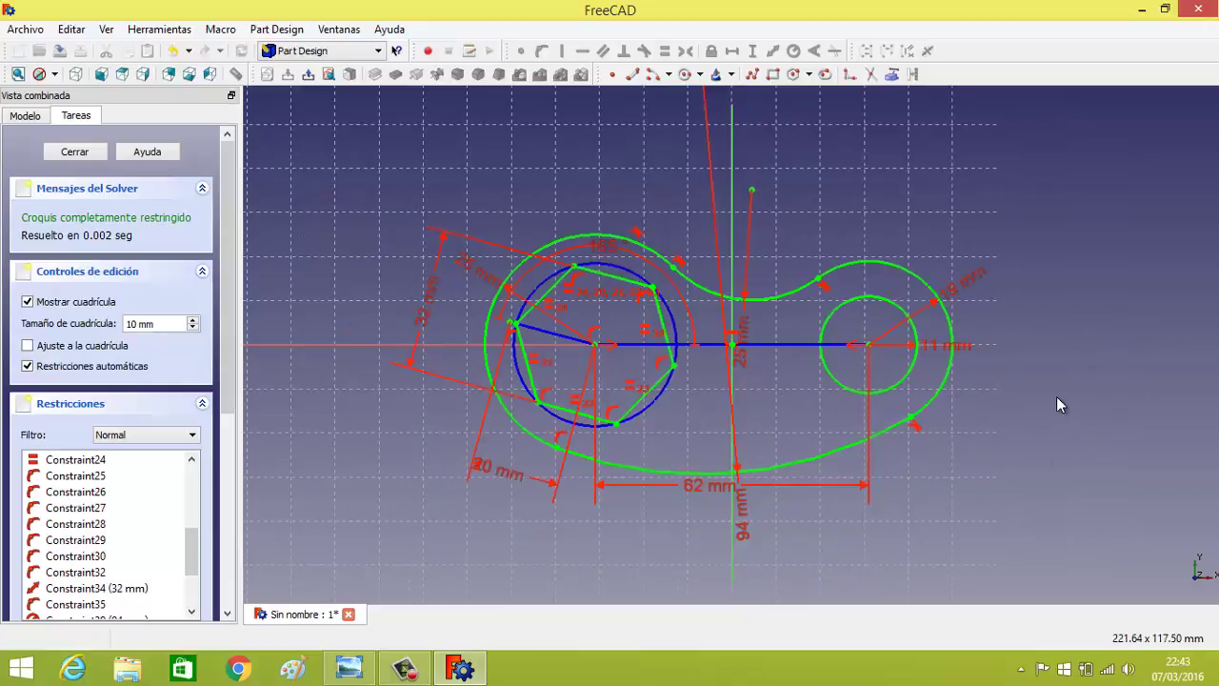
{"action": "scroll", "coordinate": [1059, 406], "scroll_direction": "up", "scroll_amount": 1}
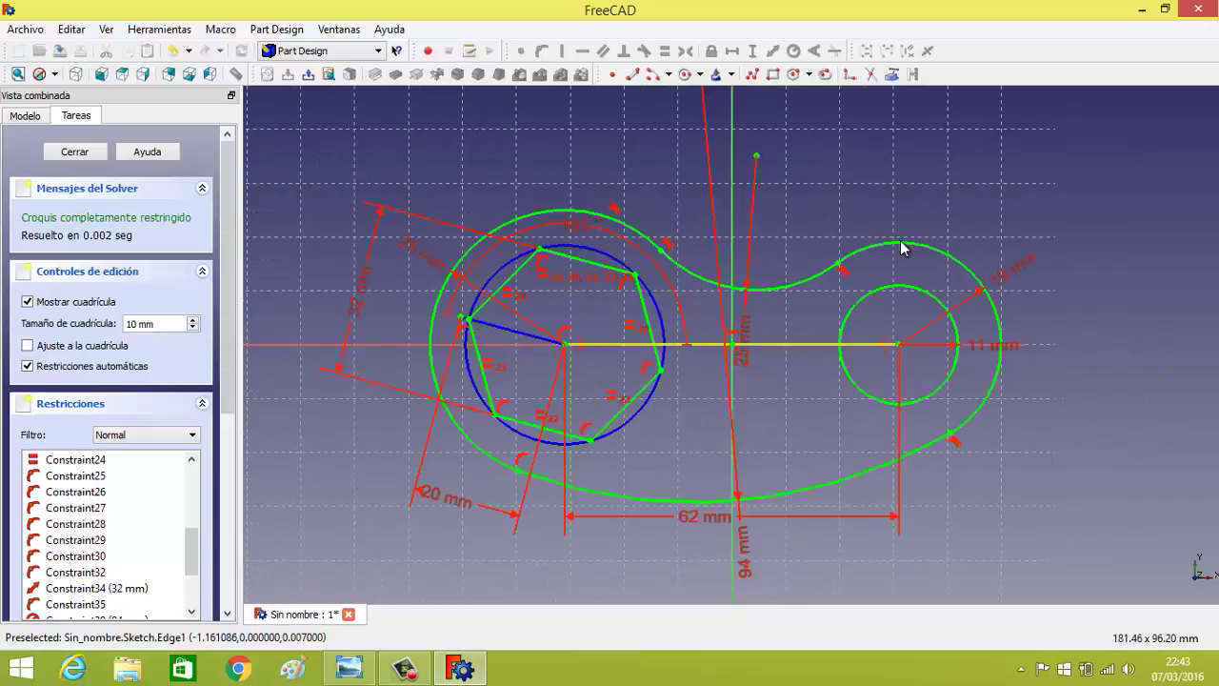
- Close the sketch and pad it 6 mm into a solid plate
{"action": "left_click", "coordinate": [76, 153]}
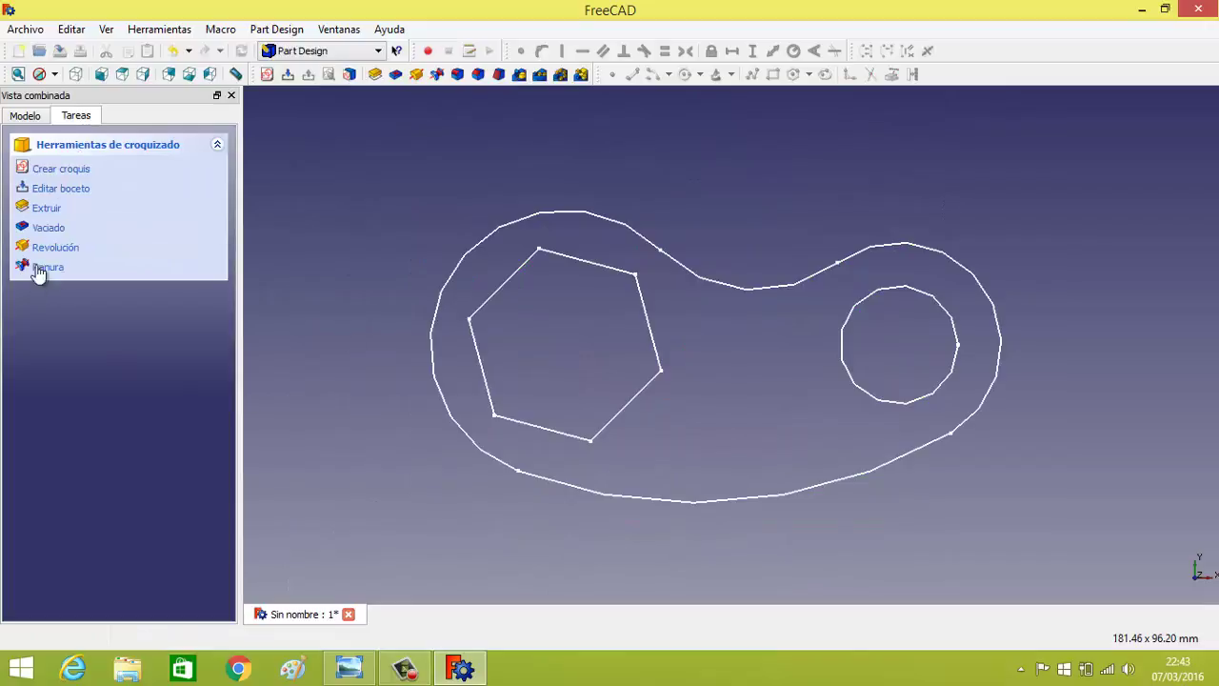
{"action": "left_click", "coordinate": [43, 211]}
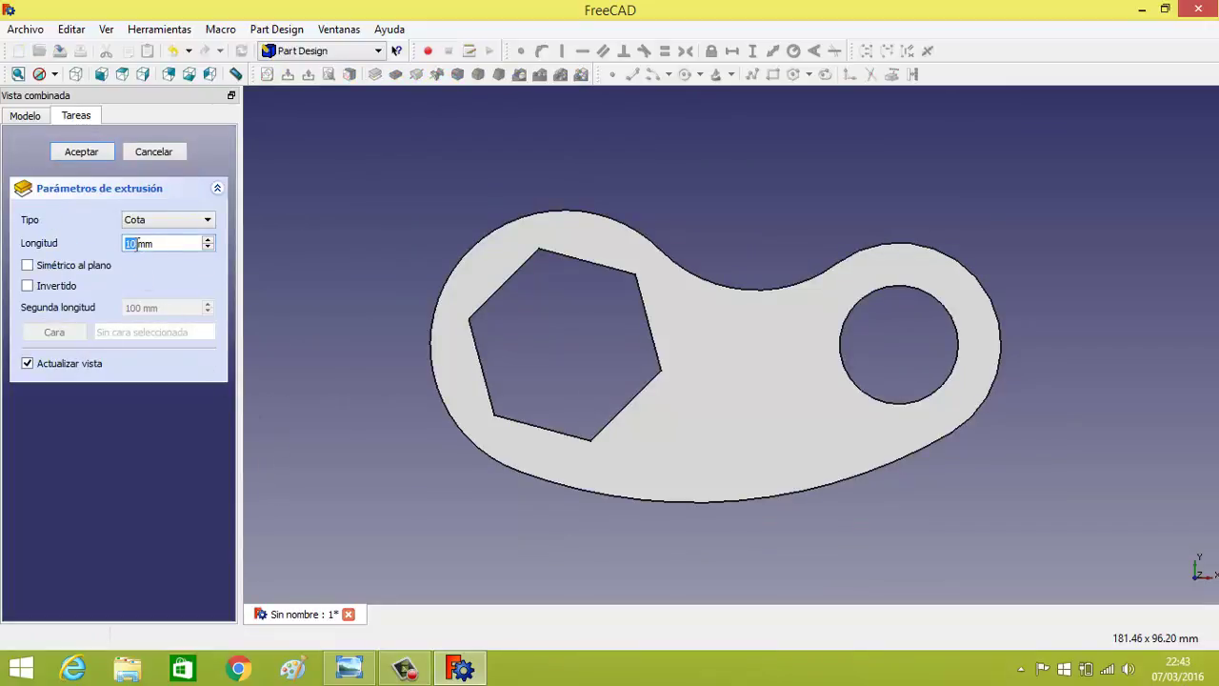
{"action": "type", "text": "6"}
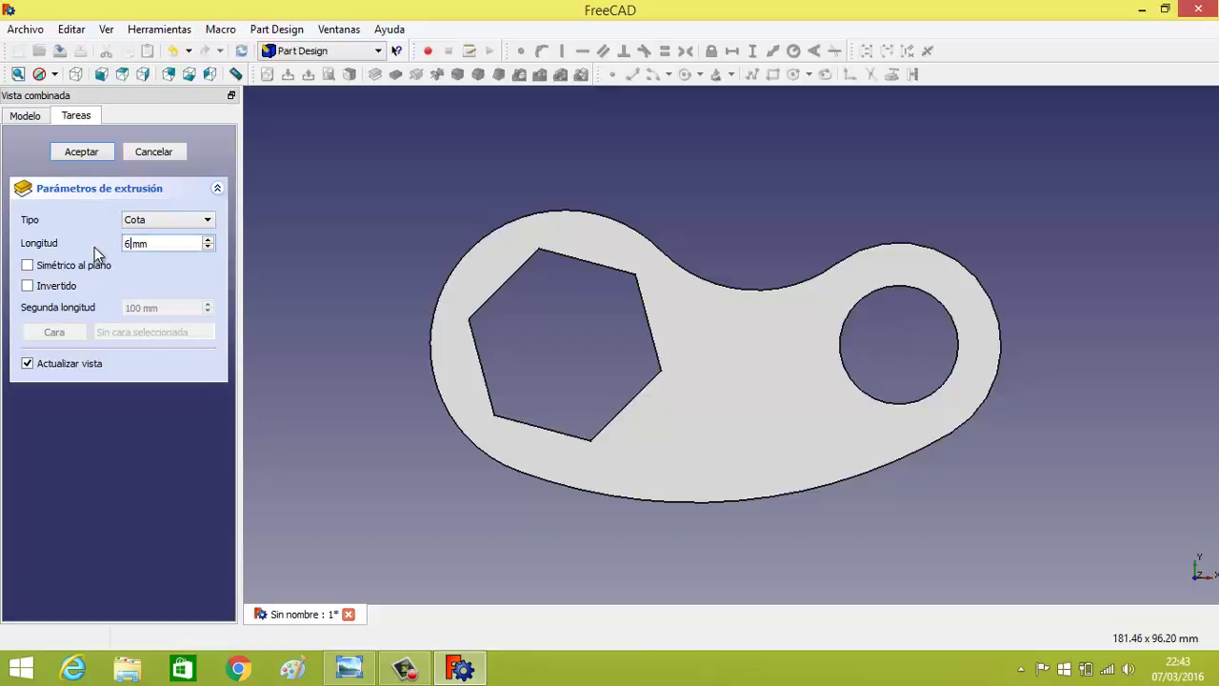
{"action": "key", "text": "Return"}
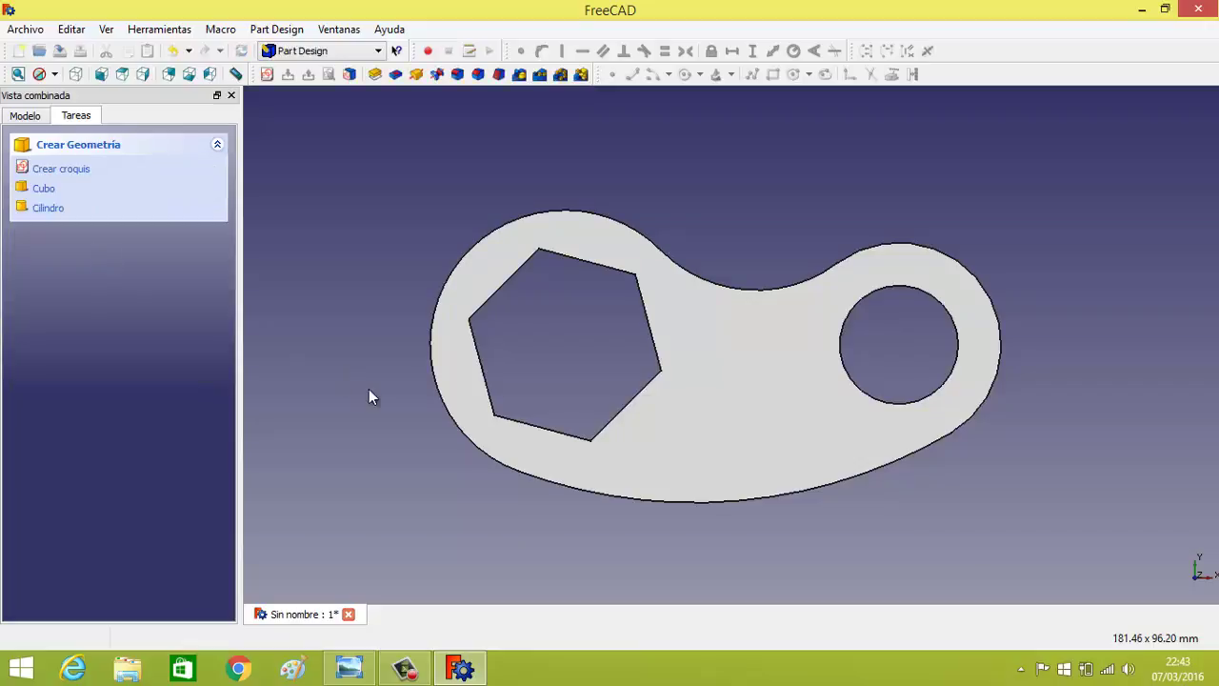
{"action": "middle_click_drag", "start_coordinate": [325, 397], "coordinate": [496, 446]}
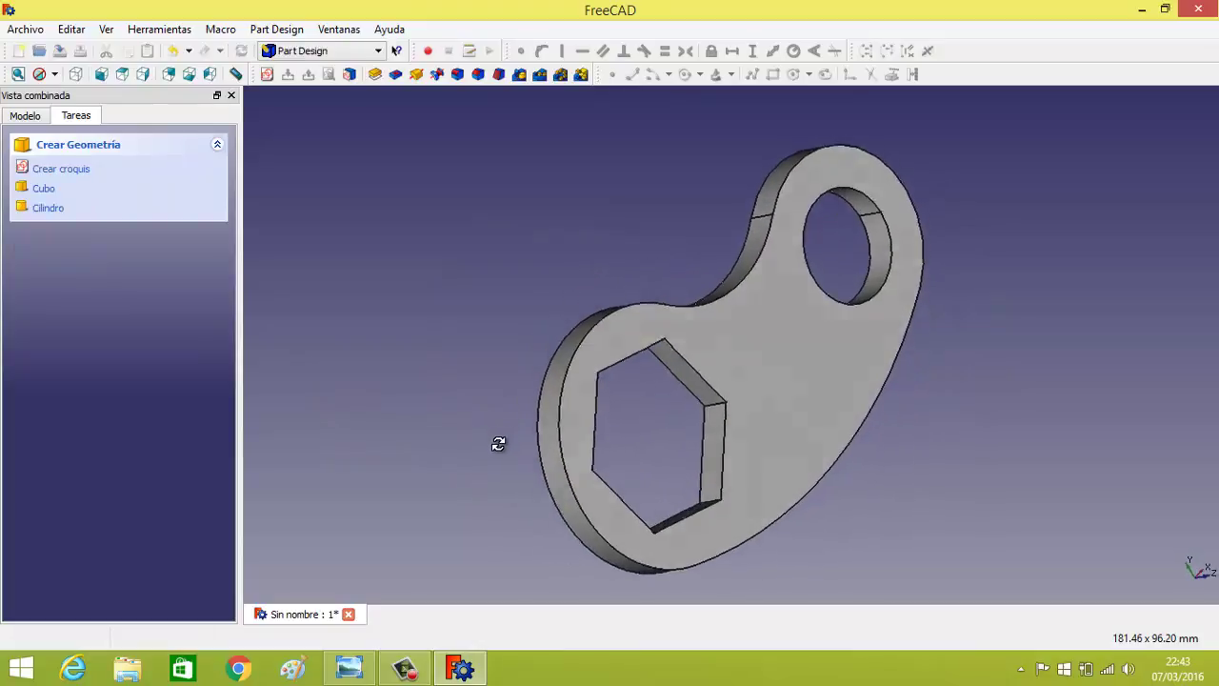
- Set the Pad's shape colour to blue and compare with the reference drawing
{"action": "left_click", "coordinate": [29, 115]}
{"action": "left_click", "coordinate": [69, 187]}
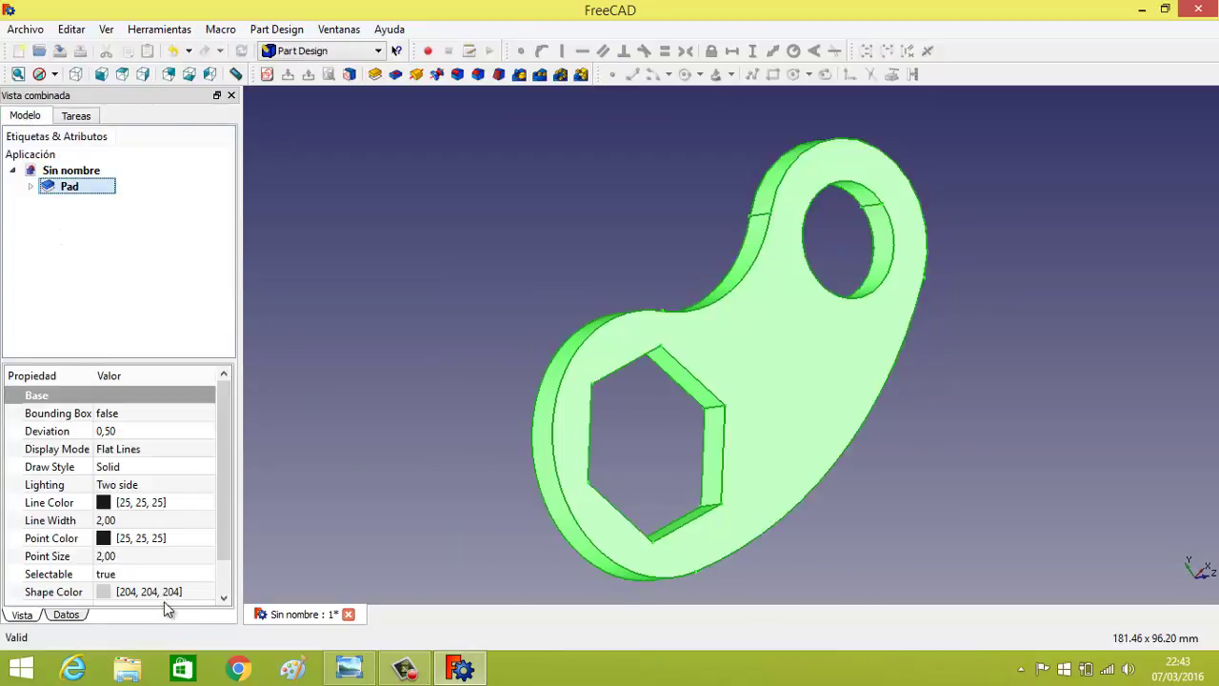
{"action": "left_click", "coordinate": [175, 592]}
{"action": "left_click", "coordinate": [174, 593]}
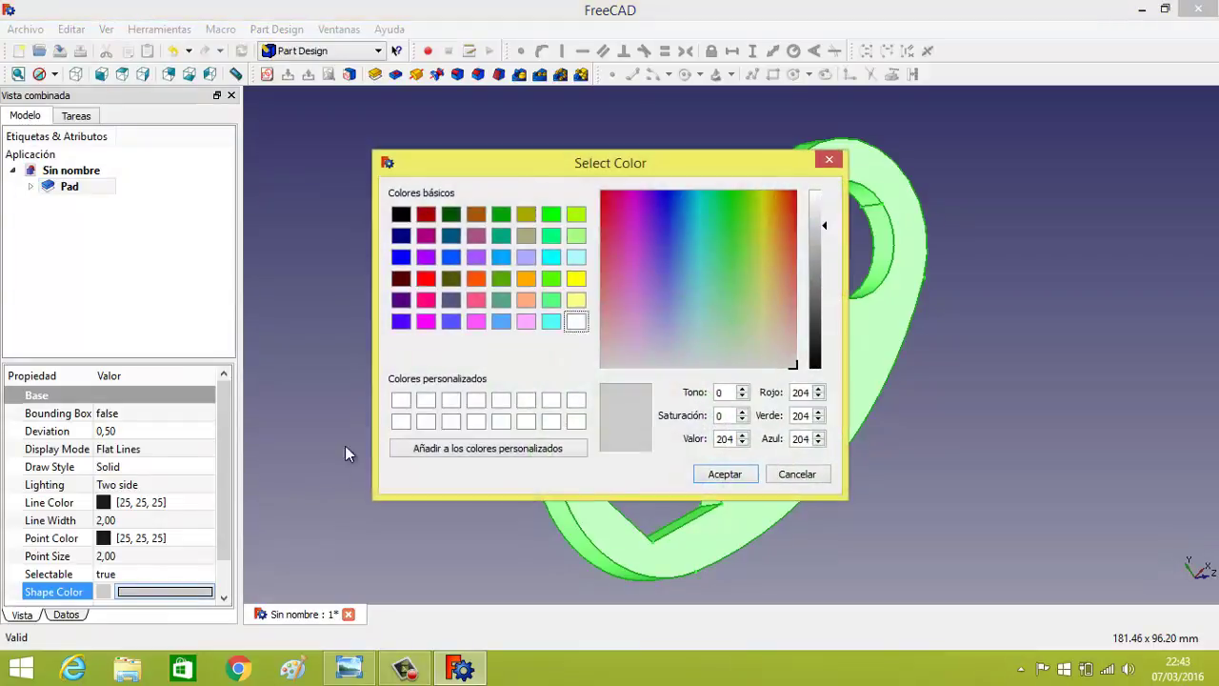
{"action": "left_click", "coordinate": [404, 258]}
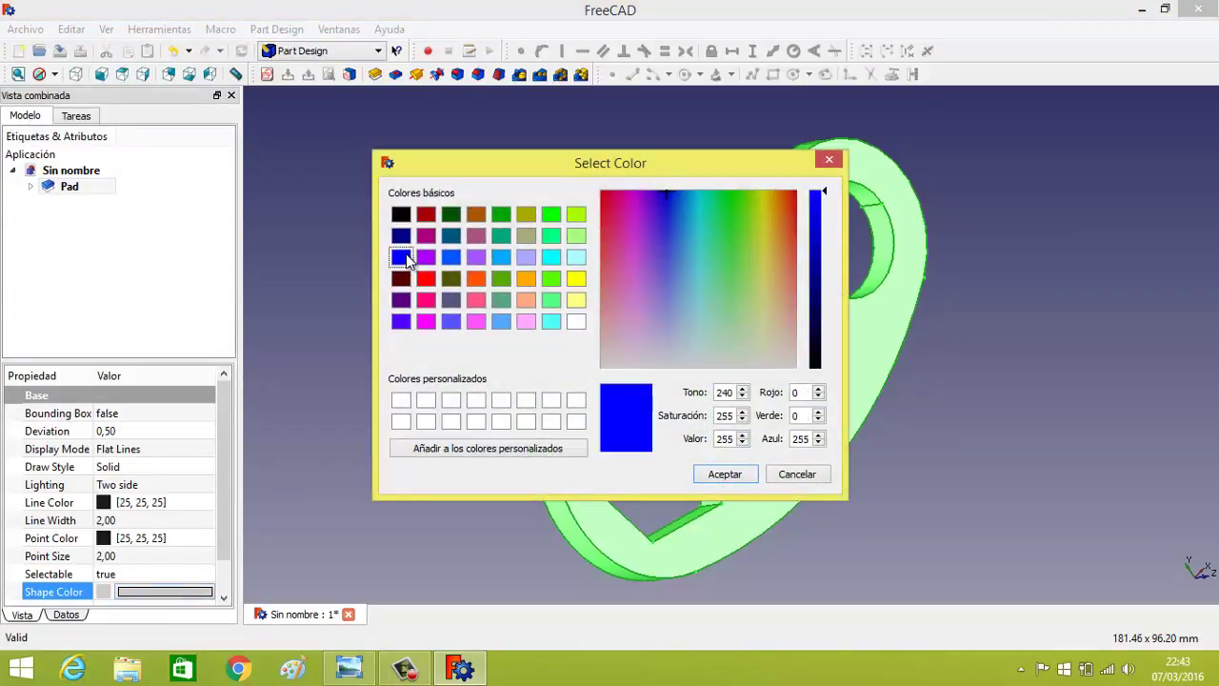
{"action": "left_click", "coordinate": [724, 475]}
{"action": "left_click", "coordinate": [404, 350]}
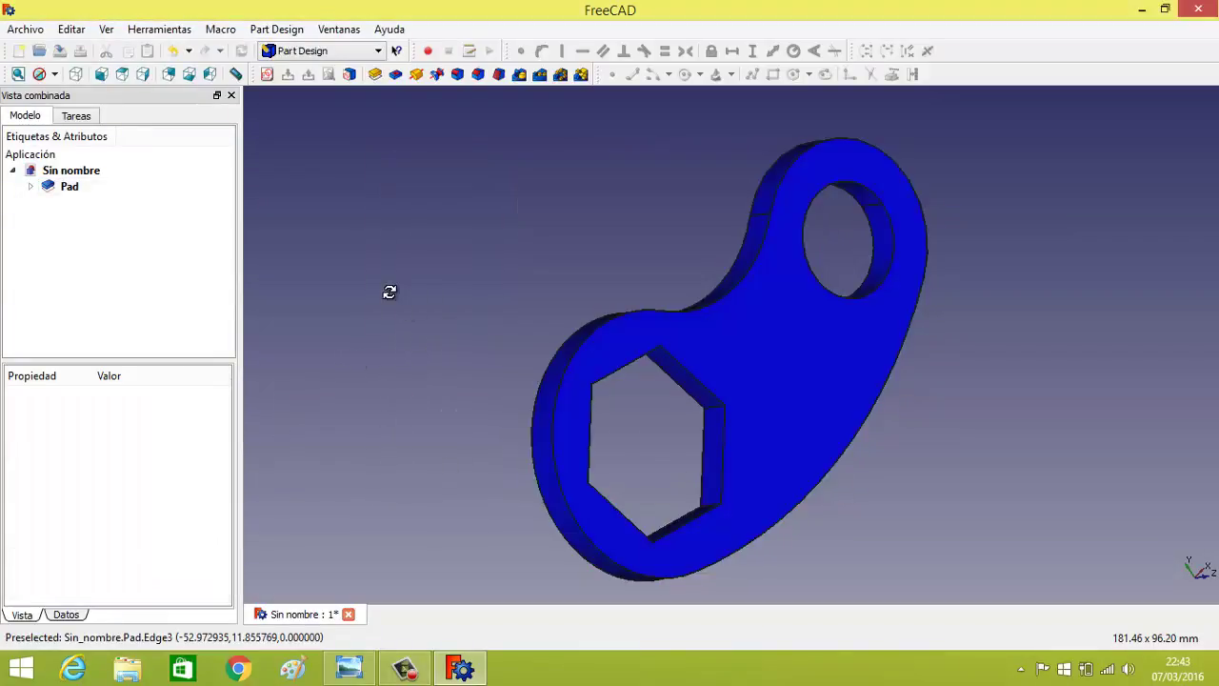
{"action": "mouse_move", "coordinate": [390, 292]}
{"action": "middle_mouse_down"}
{"action": "mouse_move", "coordinate": [451, 318]}
{"action": "mouse_move", "coordinate": [632, 324]}
{"action": "mouse_move", "coordinate": [752, 275]}
{"action": "mouse_move", "coordinate": [764, 253]}
{"action": "mouse_move", "coordinate": [563, 318]}
{"action": "mouse_move", "coordinate": [416, 244]}
{"action": "mouse_move", "coordinate": [349, 237]}
{"action": "middle_mouse_up"}
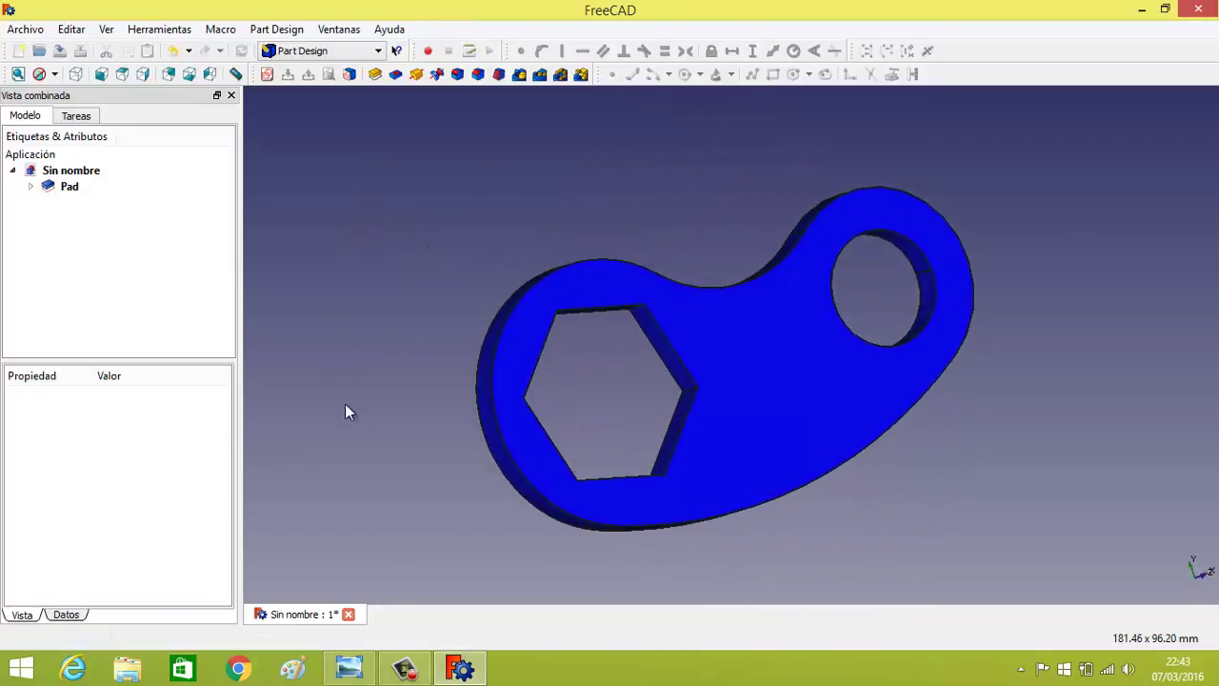
{"action": "left_click", "coordinate": [348, 668]}
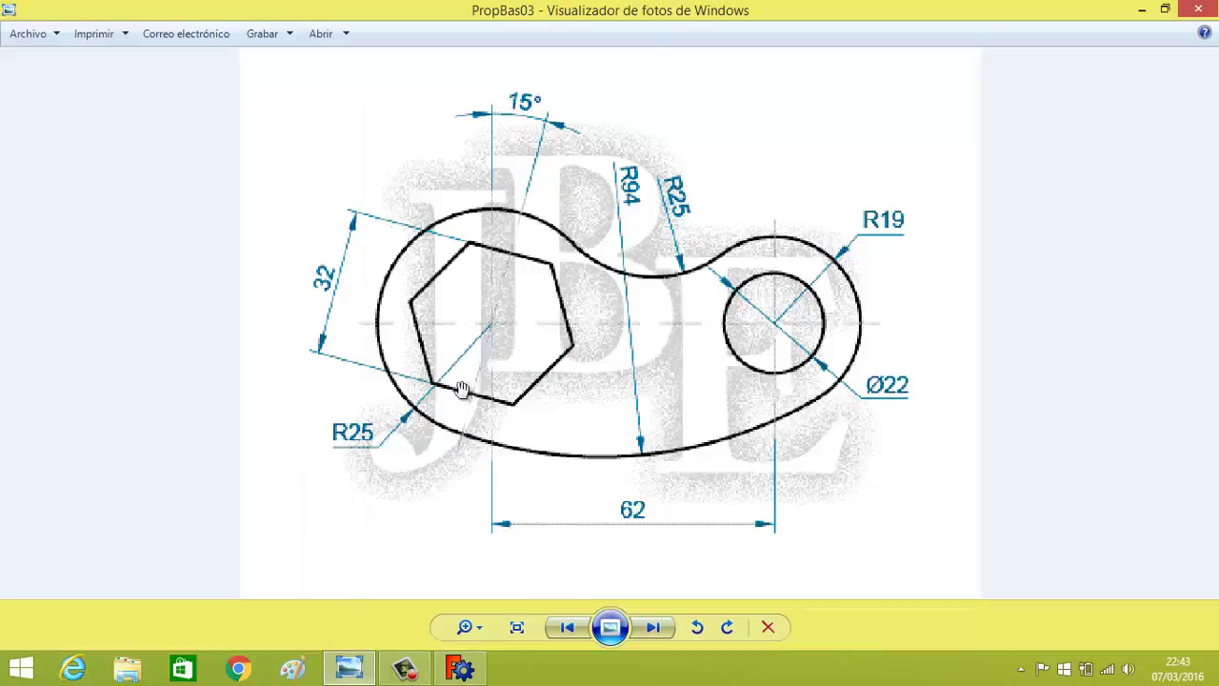
{"action": "left_click", "coordinate": [460, 668]}
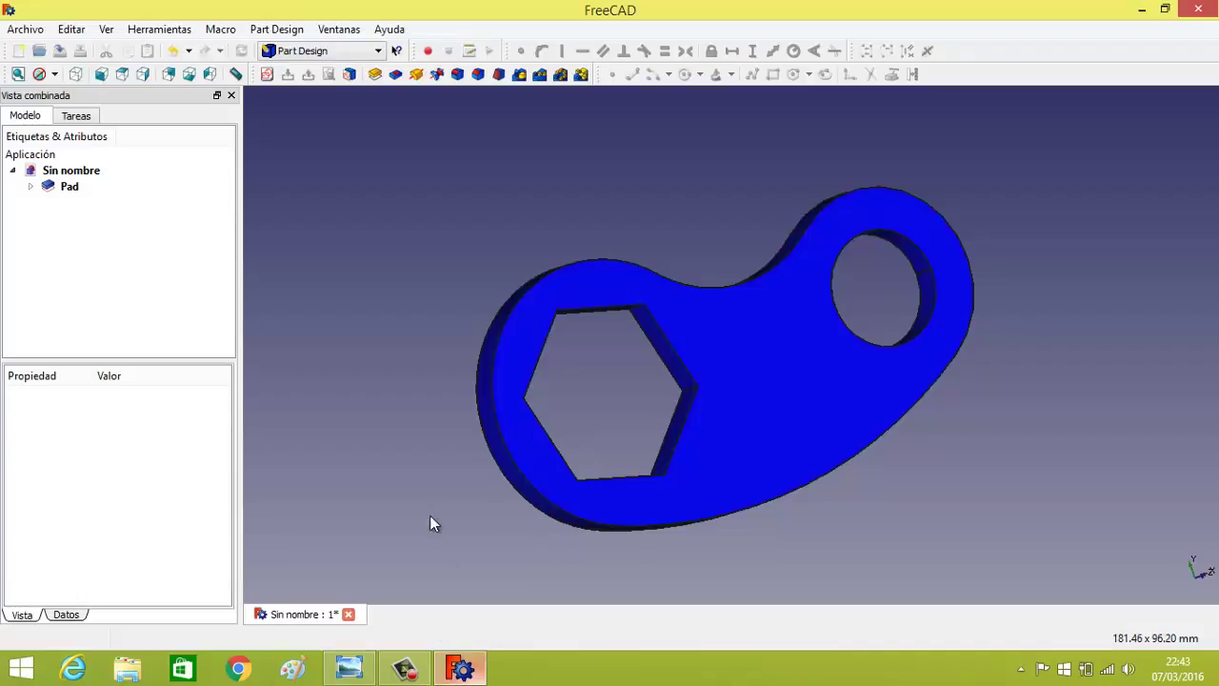
{"action": "mouse_move", "coordinate": [351, 378]}
{"action": "middle_mouse_down"}
{"action": "mouse_move", "coordinate": [476, 435]}
{"action": "mouse_move", "coordinate": [677, 384]}
{"action": "mouse_move", "coordinate": [770, 292]}
{"action": "mouse_move", "coordinate": [921, 378]}
{"action": "mouse_move", "coordinate": [912, 403]}
{"action": "mouse_move", "coordinate": [623, 501]}
{"action": "mouse_move", "coordinate": [301, 381]}
{"action": "mouse_move", "coordinate": [286, 340]}
{"action": "mouse_move", "coordinate": [232, 425]}
{"action": "mouse_move", "coordinate": [231, 446]}
{"action": "mouse_move", "coordinate": [233, 419]}
{"action": "middle_mouse_up"}
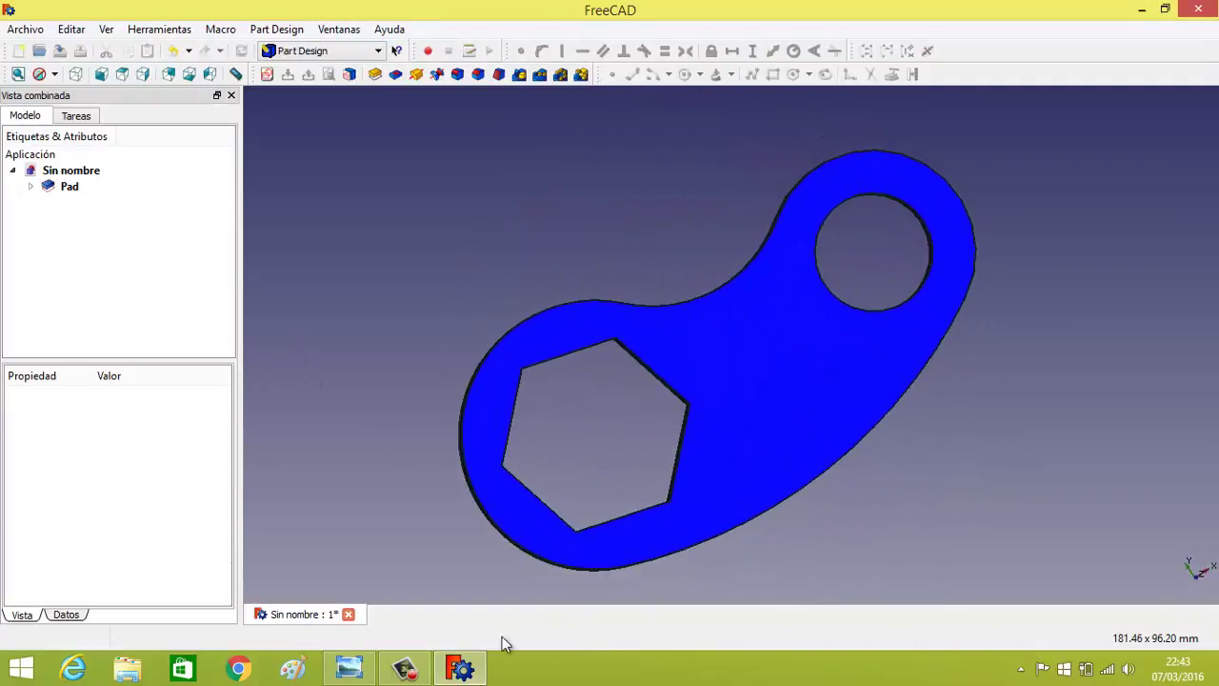